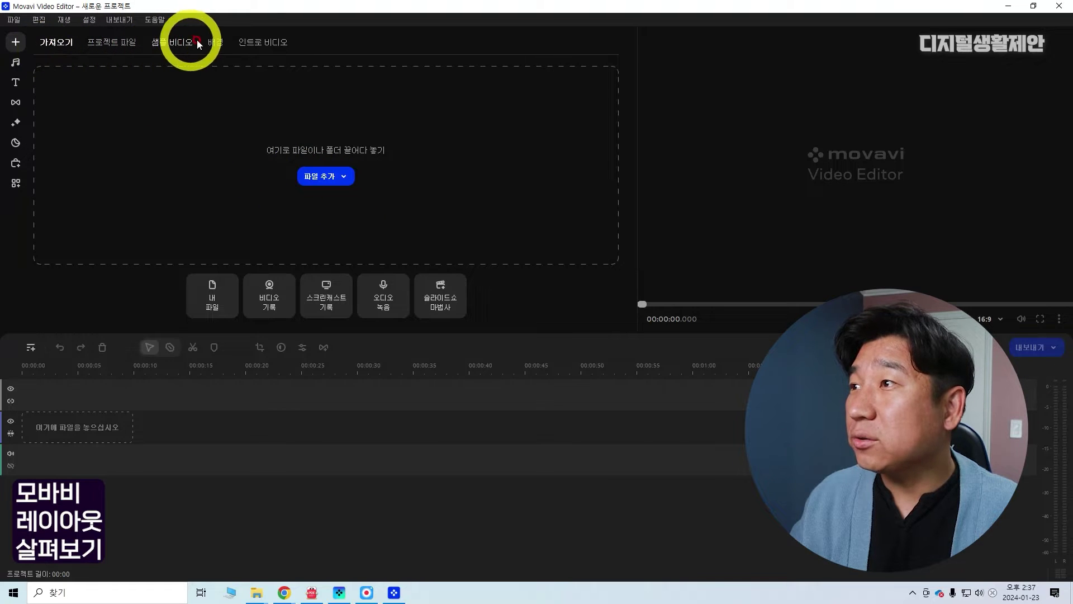
Look through the sample video, background, intro, music, title, transition, effect and sticker collections
left_click(155, 47)
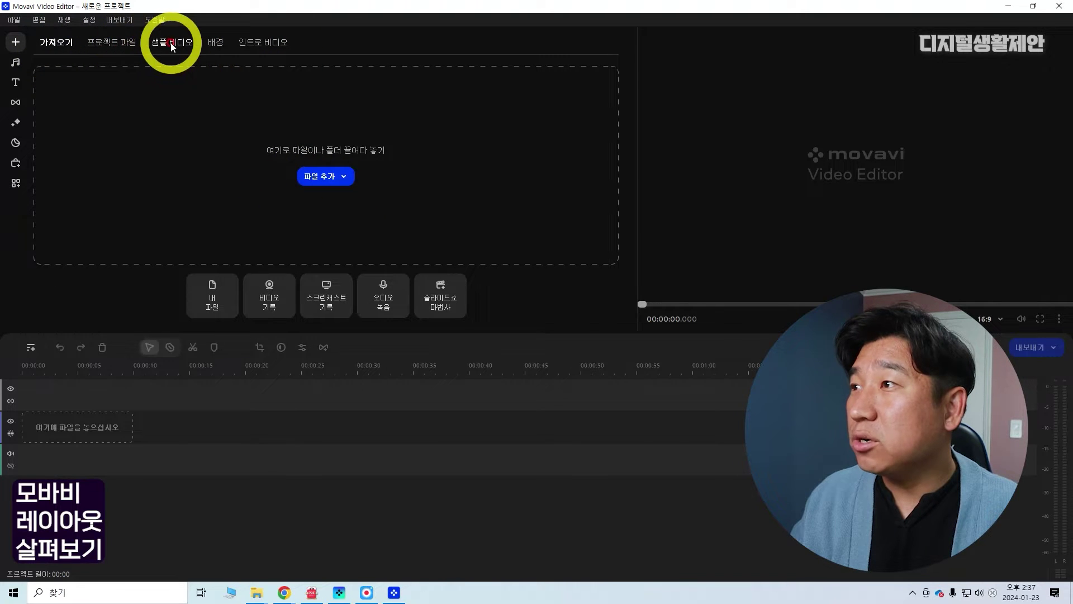
left_click(219, 45)
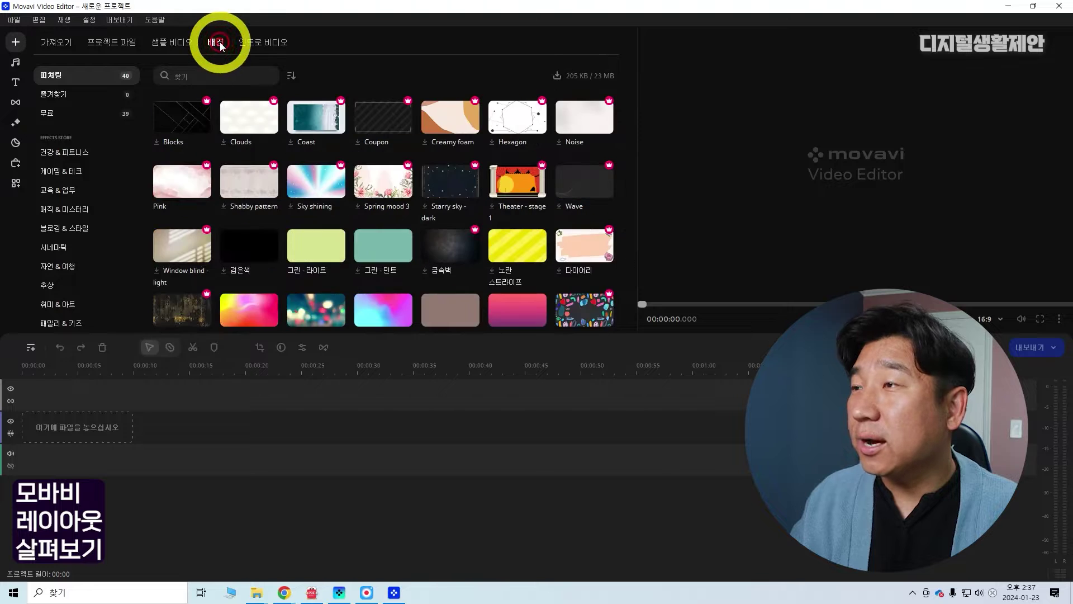
left_click(263, 45)
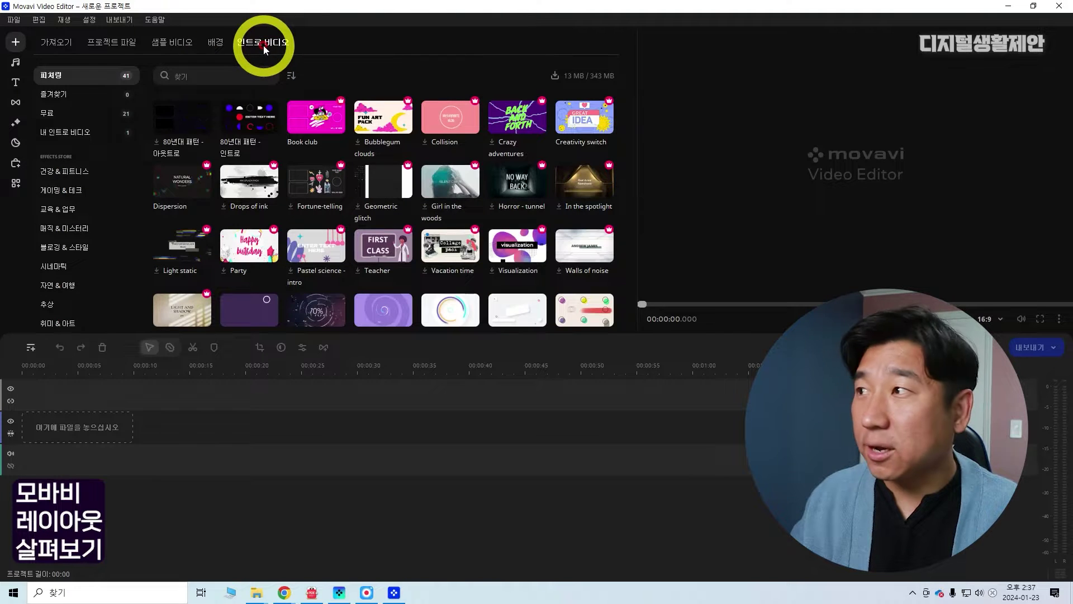
left_click(16, 61)
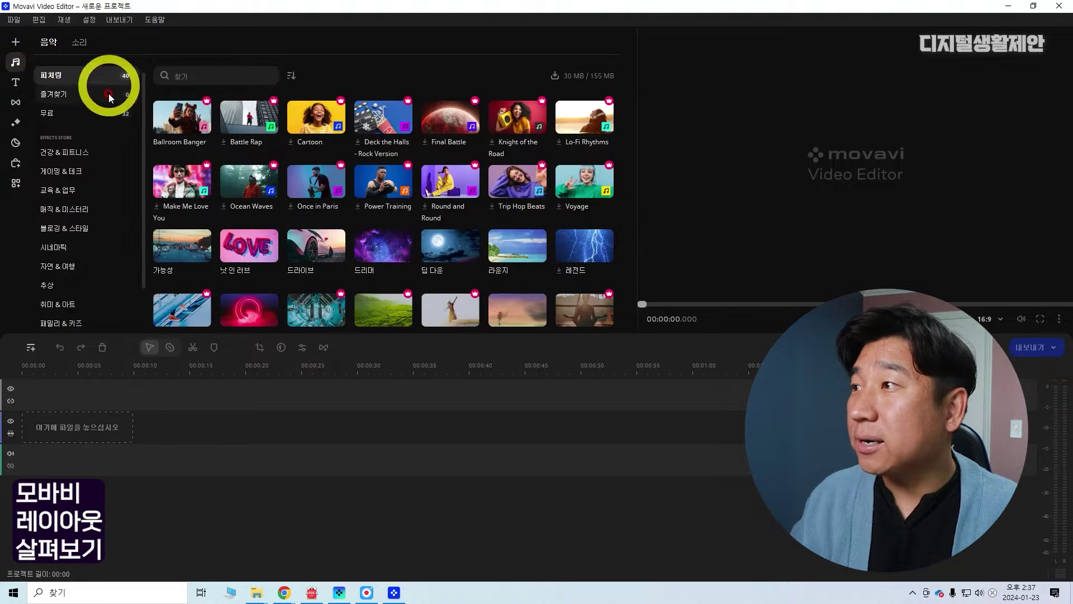
left_click(22, 84)
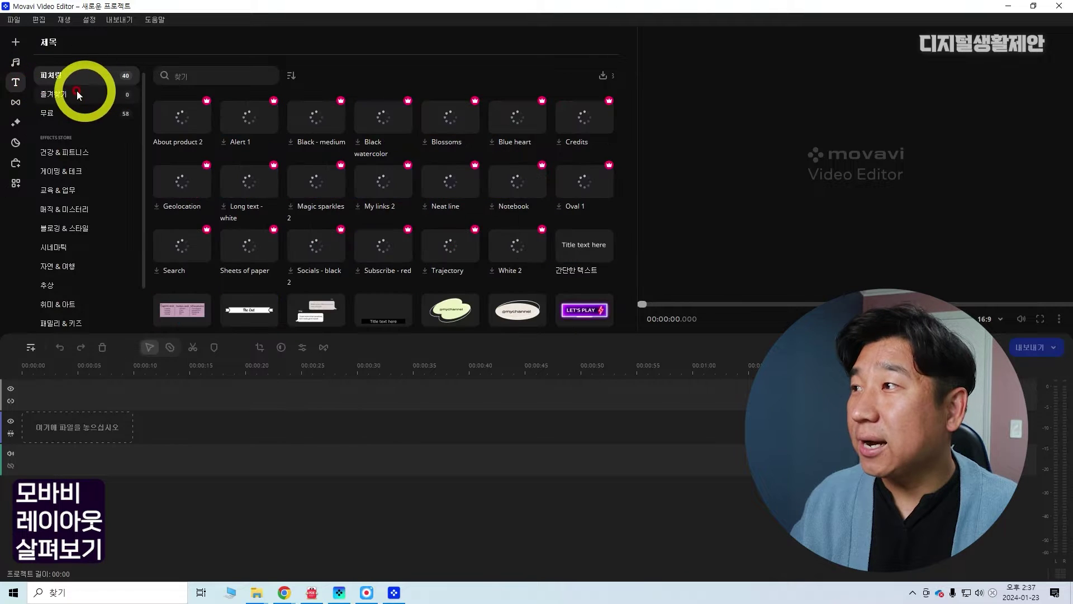
left_click(19, 105)
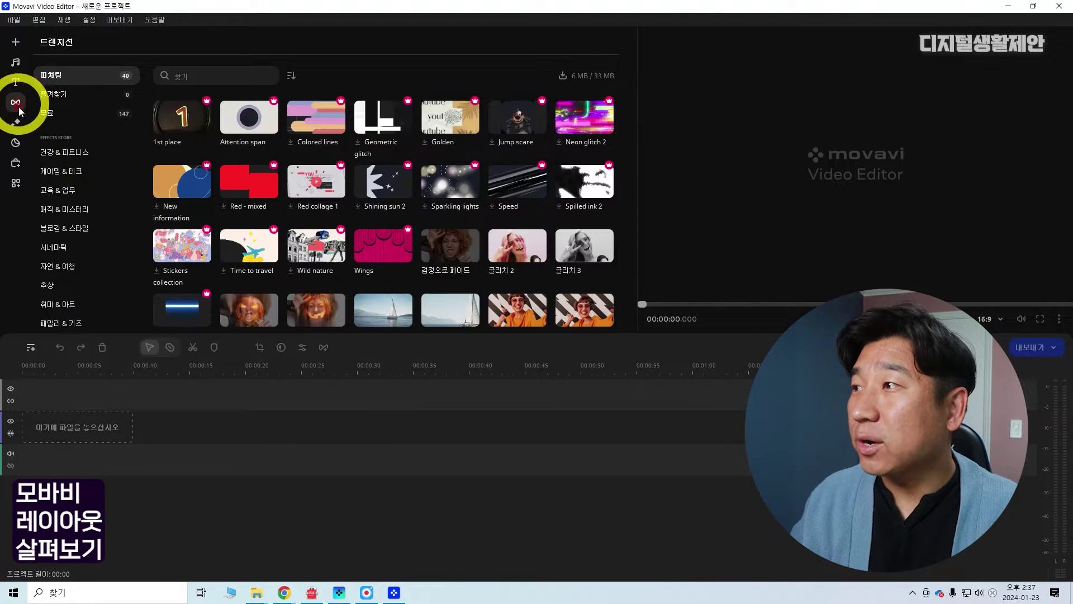
left_click(18, 124)
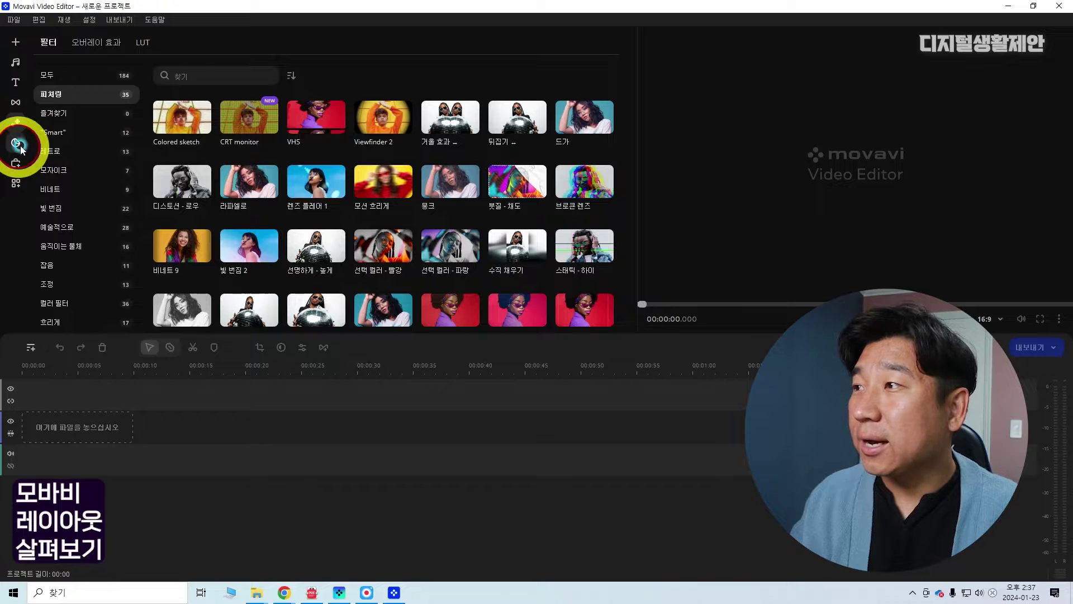
left_click(18, 144)
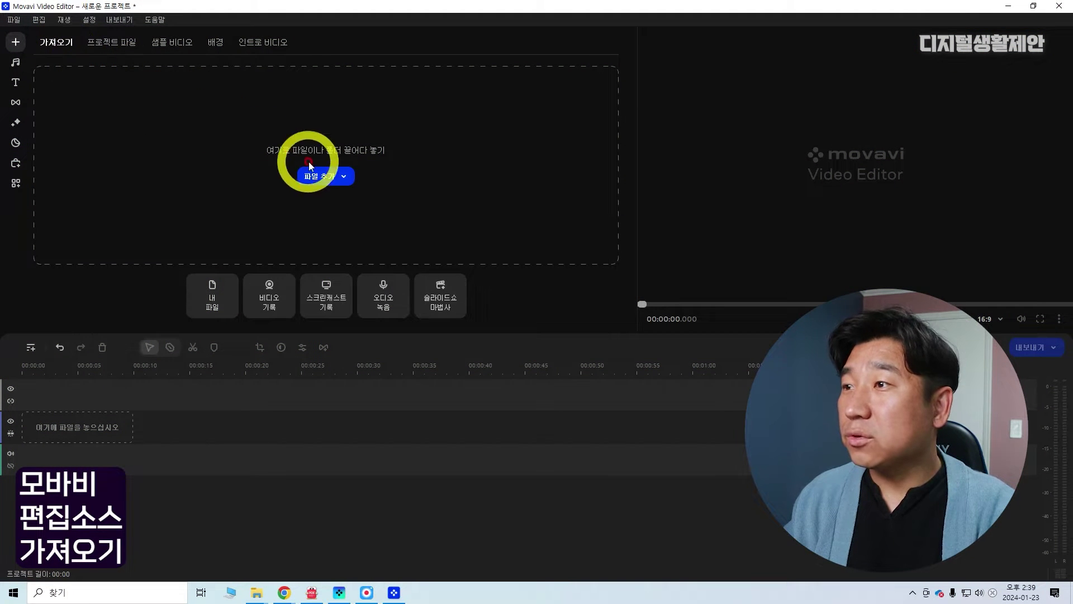
left_click(319, 175)
left_click(271, 112)
left_click(324, 115, "ctrl")
left_click(361, 116, "ctrl")
left_click(419, 108, "ctrl")
left_click(487, 109, "ctrl")
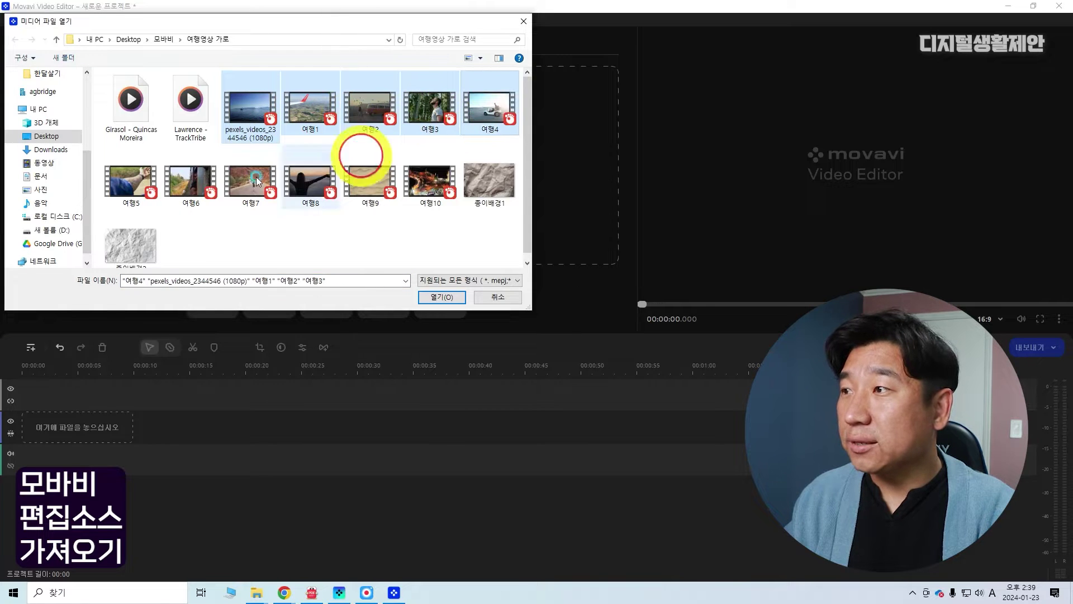
left_click(132, 183, "ctrl")
left_click(195, 189, "ctrl")
left_click(251, 189, "ctrl")
left_click(312, 183, "ctrl")
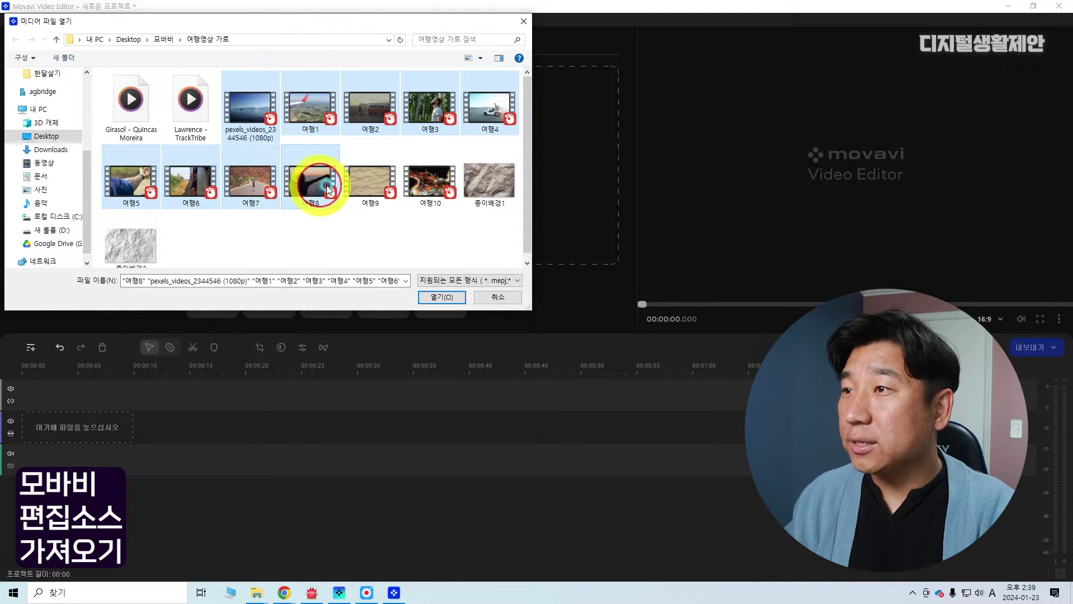
left_click(363, 185, "ctrl")
left_click(441, 296)
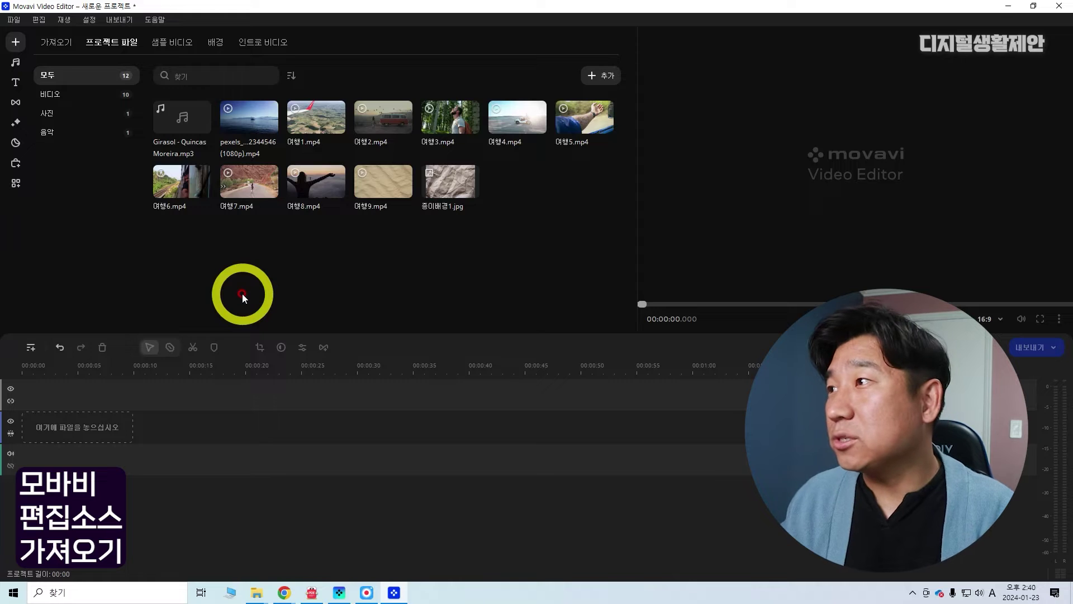
Browse the intro video and title collections, and preview the "80년대 패턴 - 인트로" intro
left_click(272, 48)
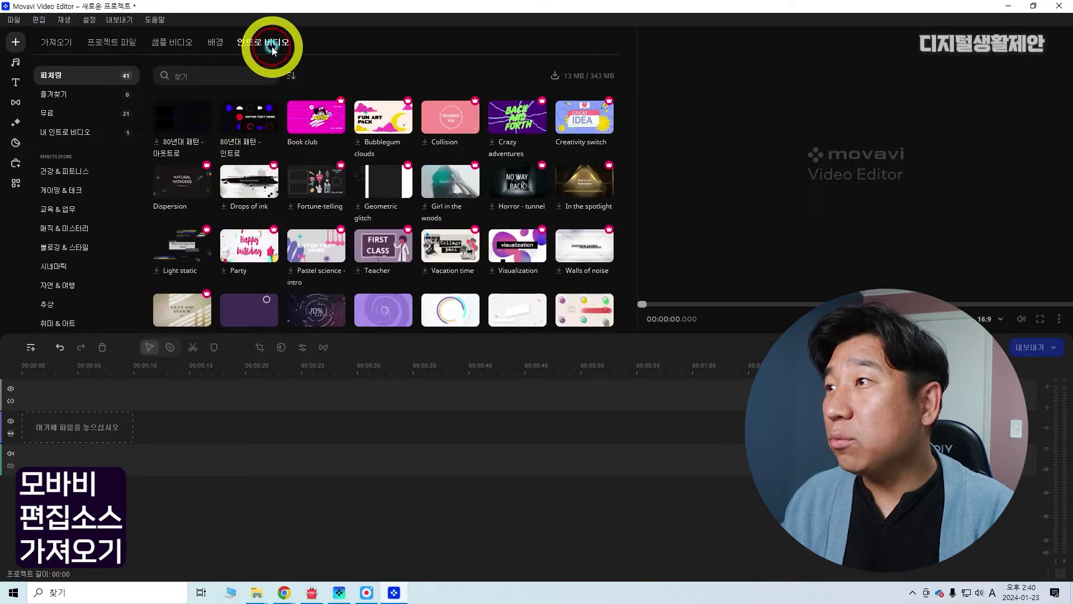
left_click(16, 83)
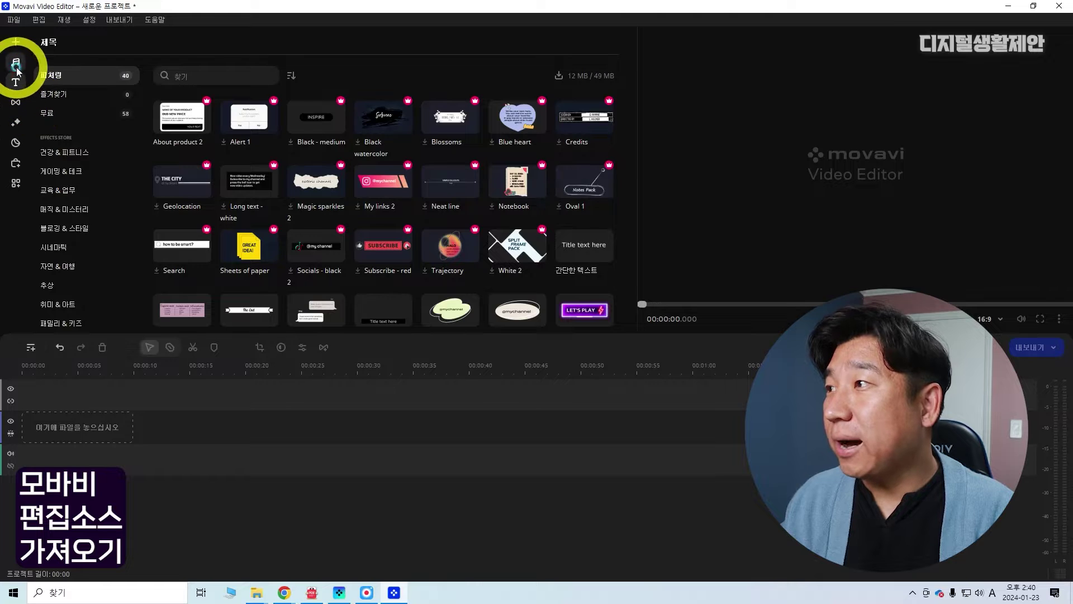
left_click(16, 43)
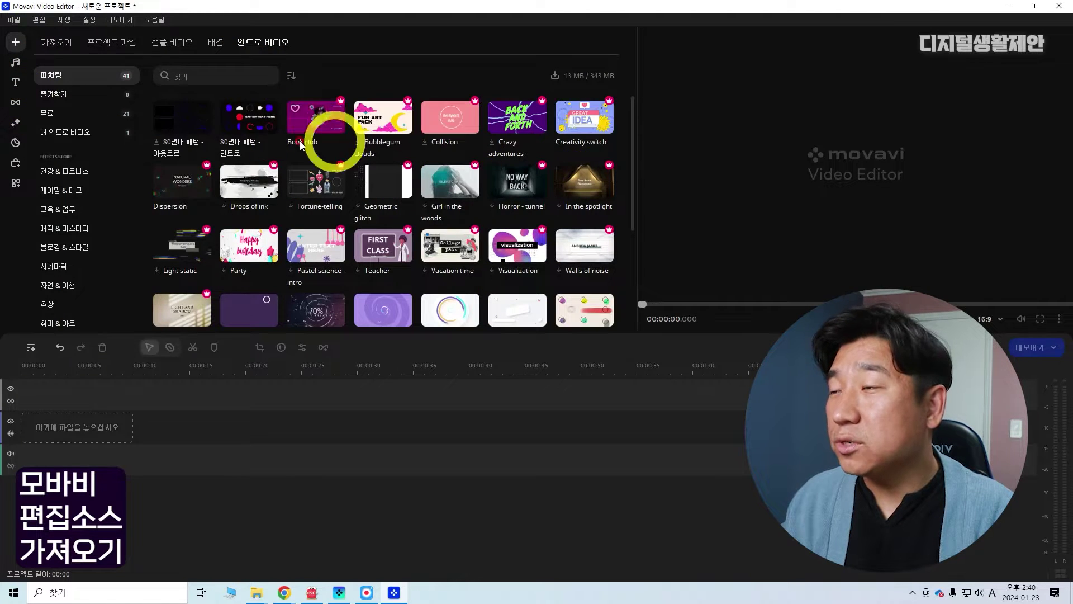
left_click(239, 116)
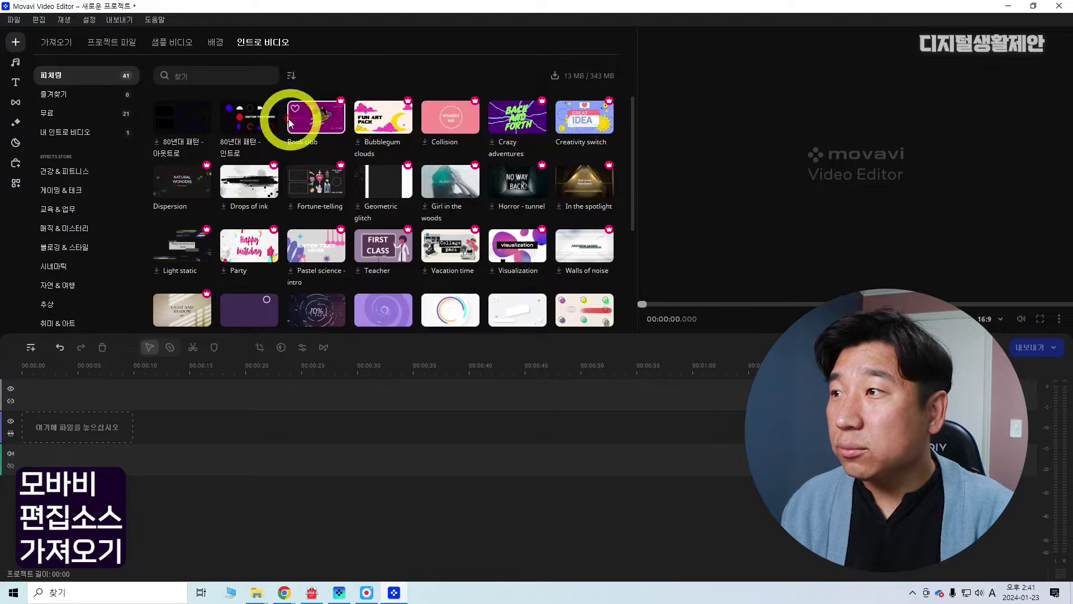
Try the "80년대 패턴 - 인트로" intro on the video track, and remove it after playing it
left_click_drag(249, 116, 65, 426)
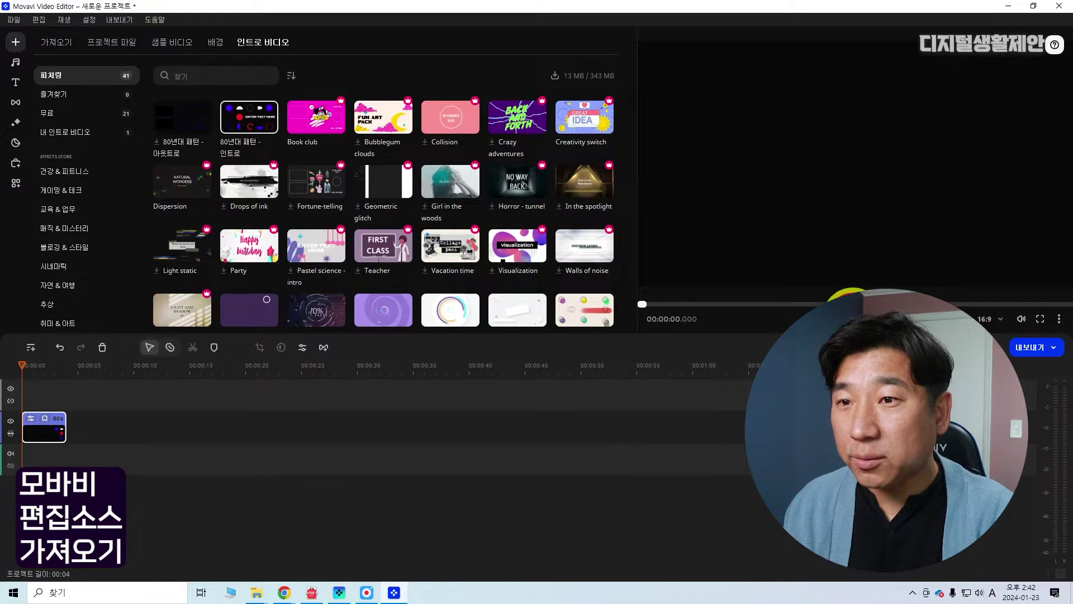
key("space")
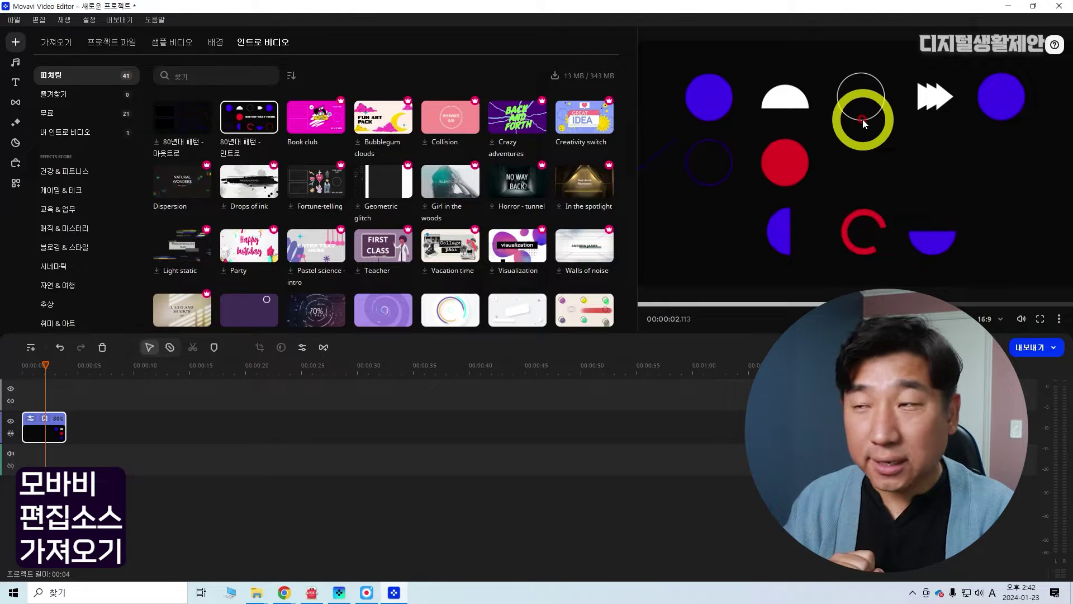
left_click_drag(320, 320, 47, 454)
key("Delete")
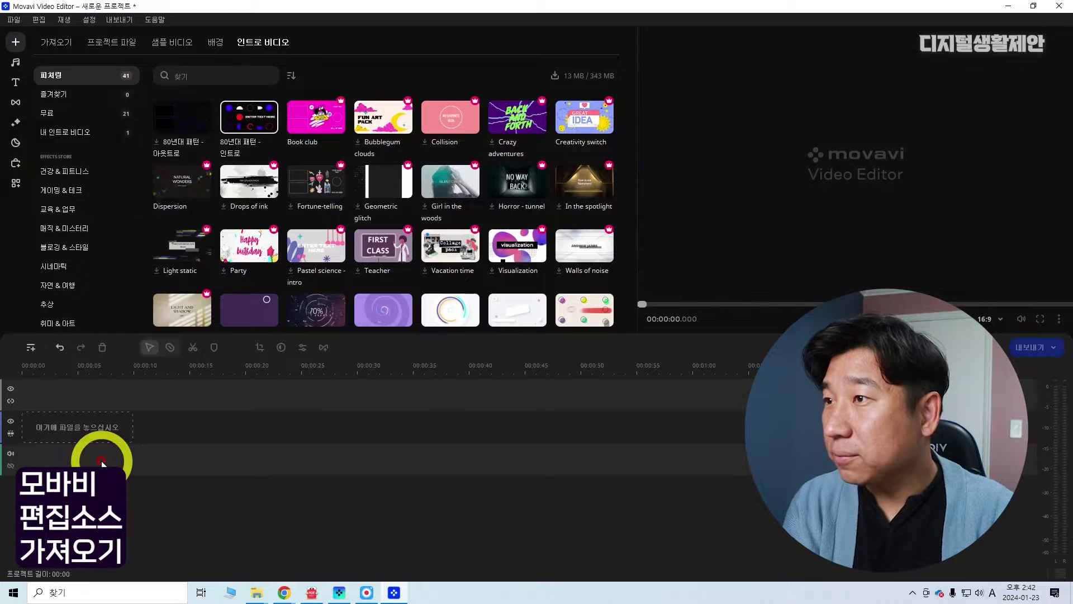
Place the "In the spotlight" intro at the start of the video track and play it
left_click(584, 183)
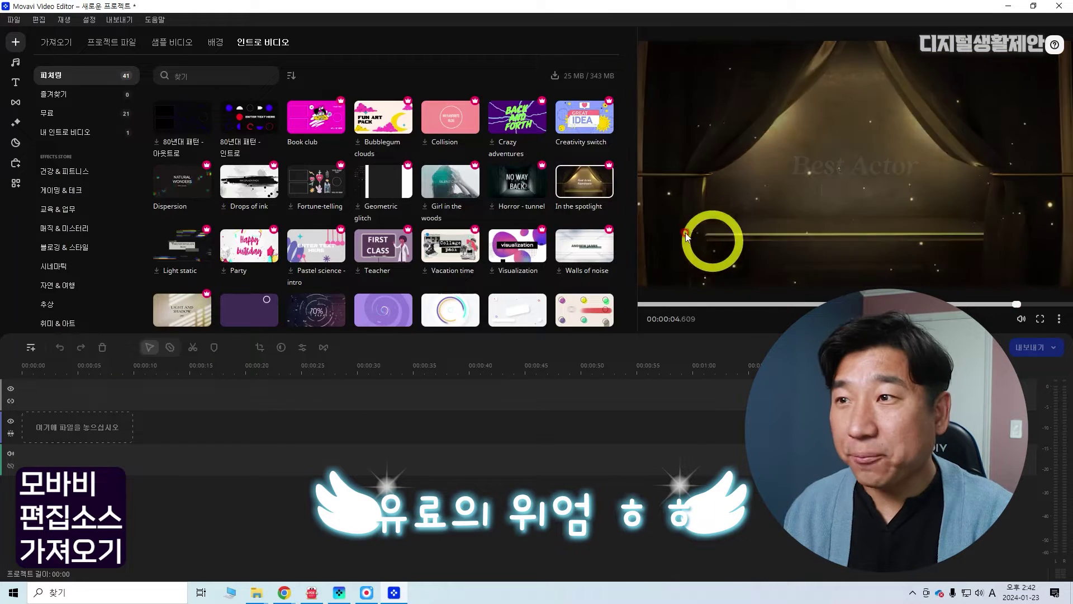
left_click_drag(590, 196, 43, 438)
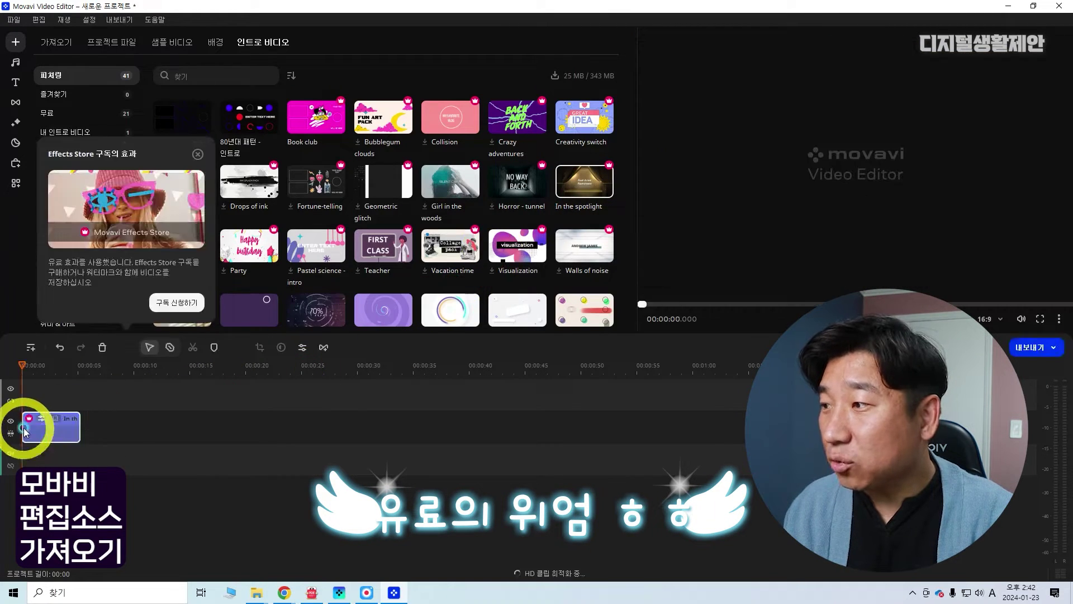
left_click(82, 433)
key("space")
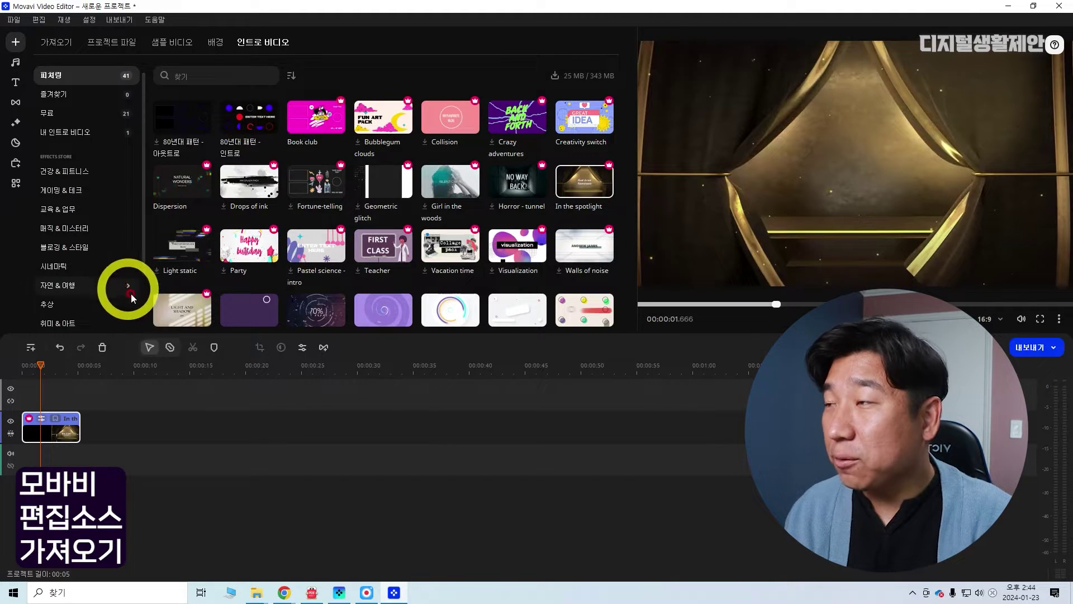
Add the pexels clip and 여행1.mp4 through 여행5.mp4 from the project files to the video track, right after the intro
left_click(56, 42)
left_click(104, 43)
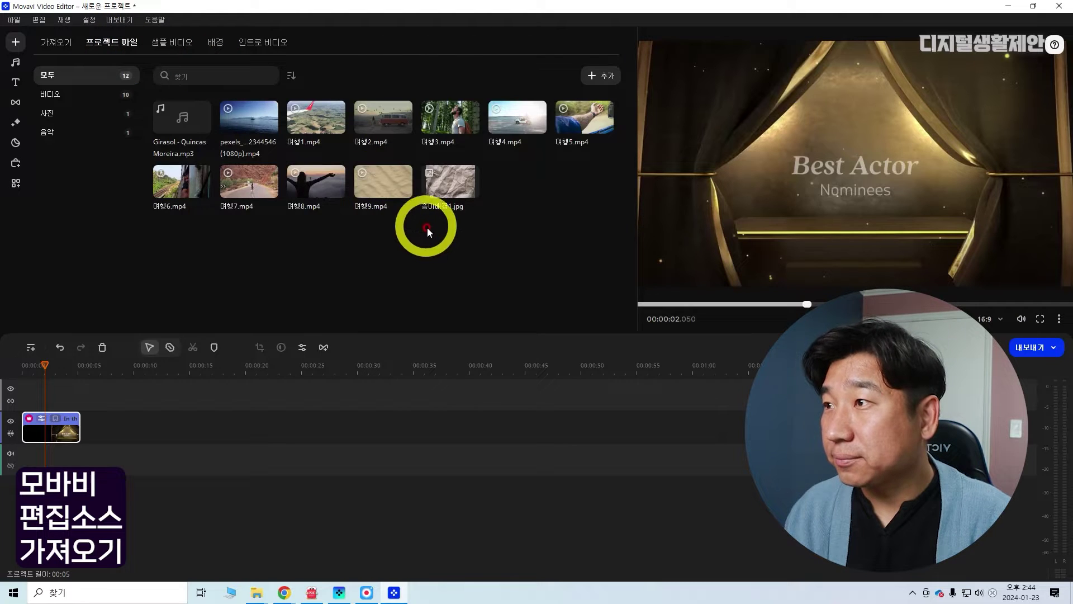
left_click(251, 119)
left_click(313, 120, "ctrl")
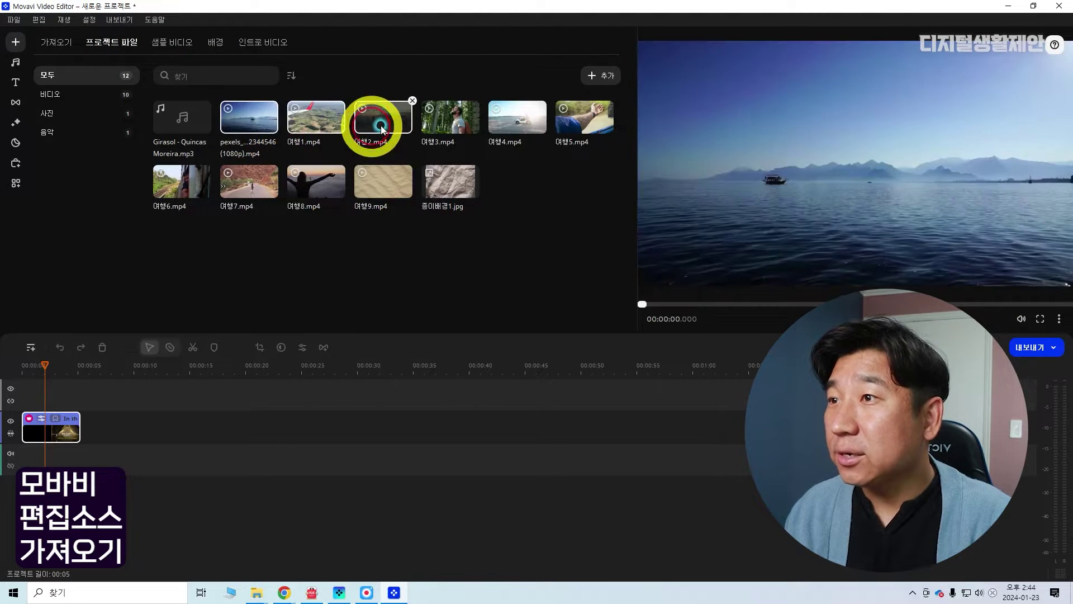
left_click(383, 118, "ctrl")
left_click(511, 117, "ctrl")
left_click(576, 124, "ctrl")
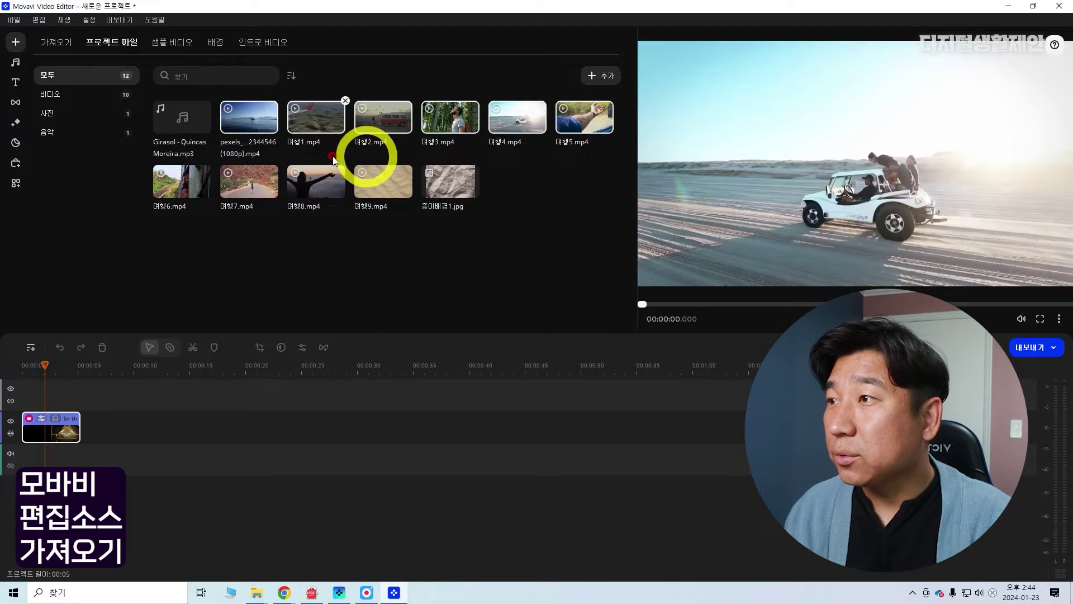
left_click_drag(253, 125, 84, 435)
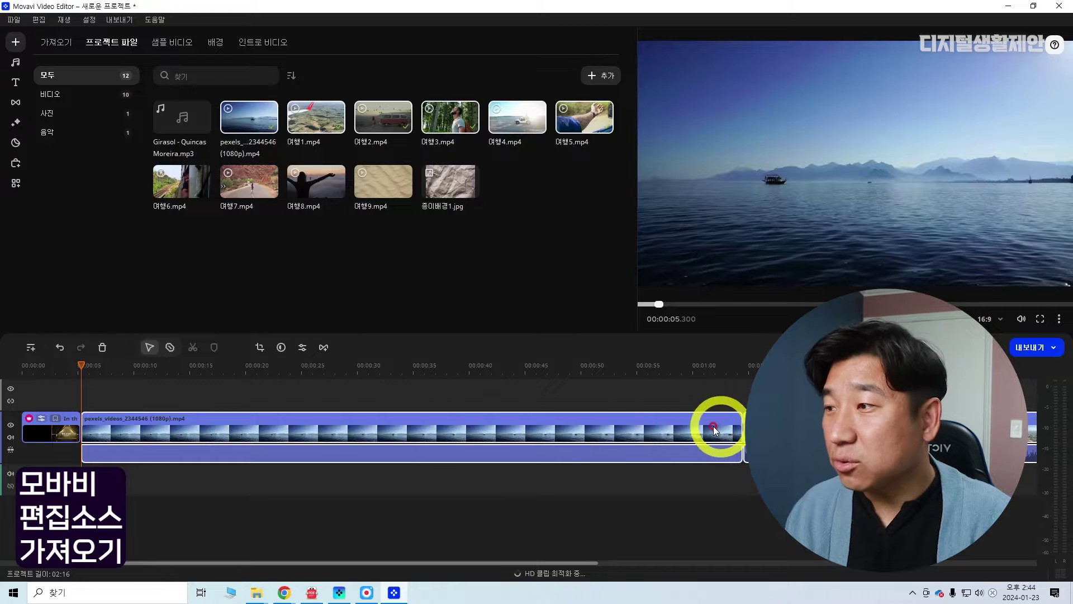
Split the pexels clip into four pieces and 여행1.mp4 into two pieces with the razor tool
scroll(475, 426, "down", 3)
left_click_drag(53, 379, 193, 385)
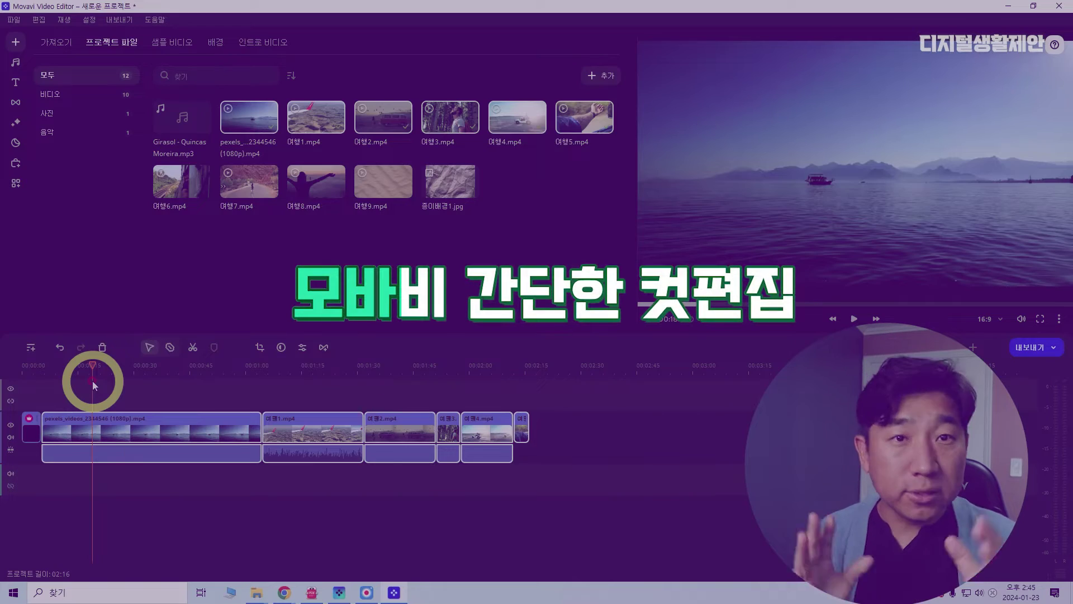
mouse_move(96, 376)
left_mouse_down()
mouse_move(67, 371)
mouse_move(110, 383)
mouse_move(276, 383)
mouse_move(84, 383)
left_mouse_up()
left_click(170, 348)
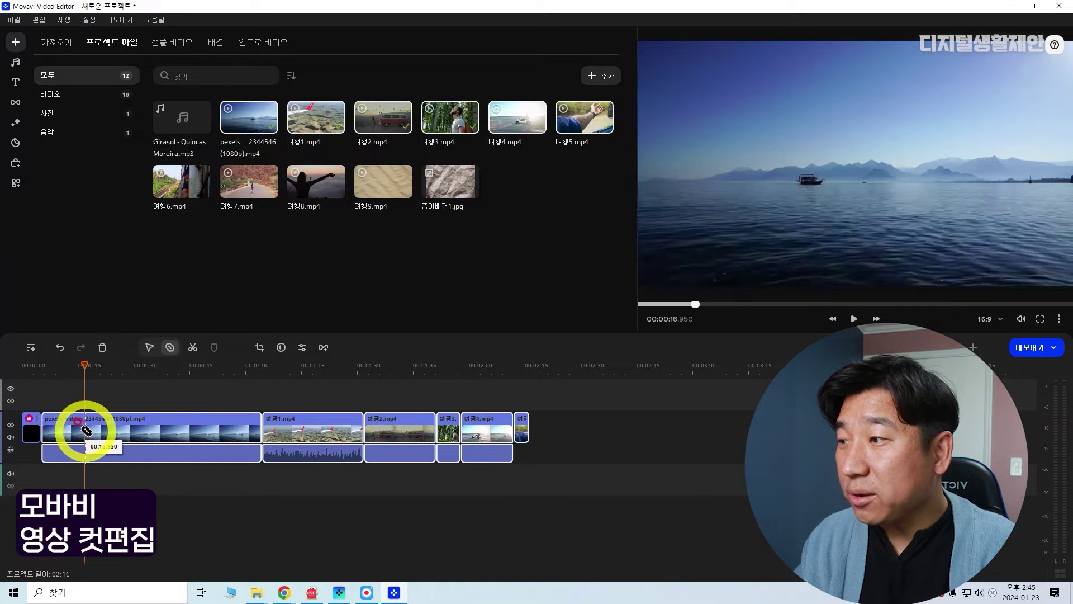
left_click(110, 431)
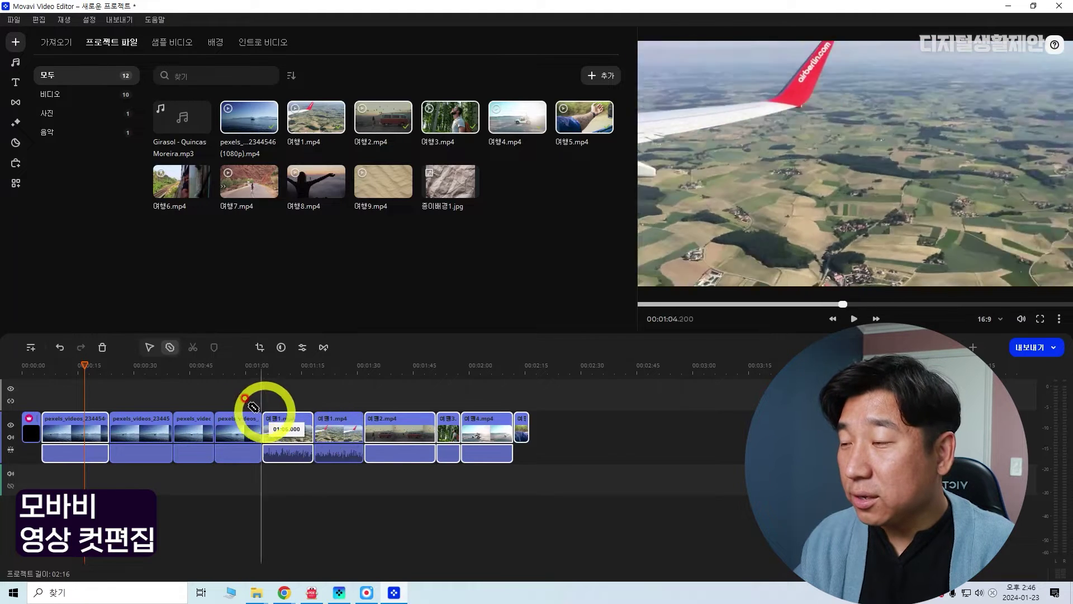
Delete the second and fourth pieces of the pexels clip and close the gap between its two remaining pieces
left_click(150, 347)
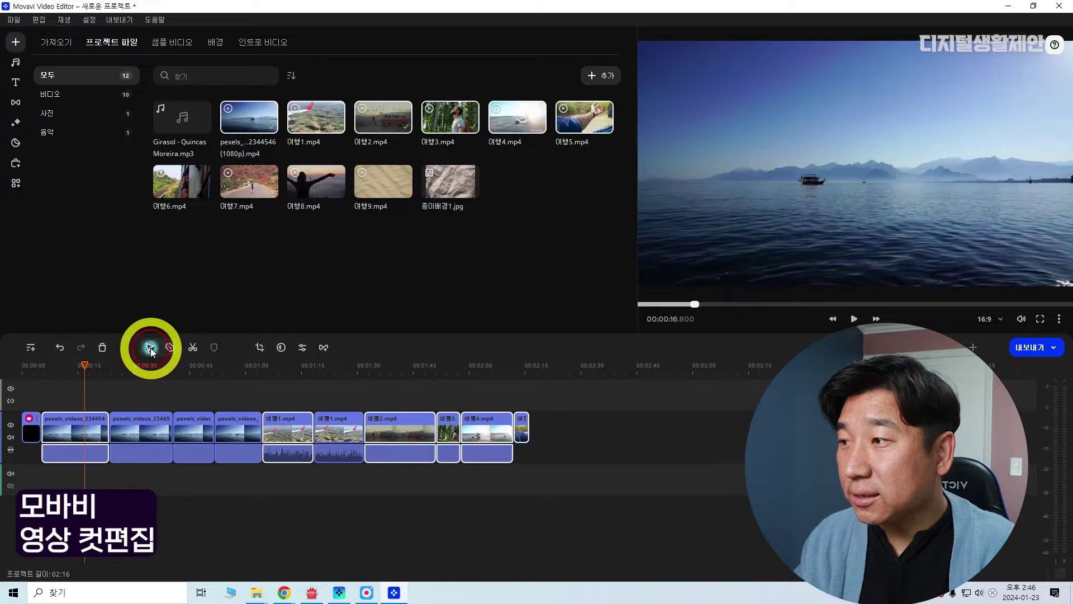
left_click(142, 446)
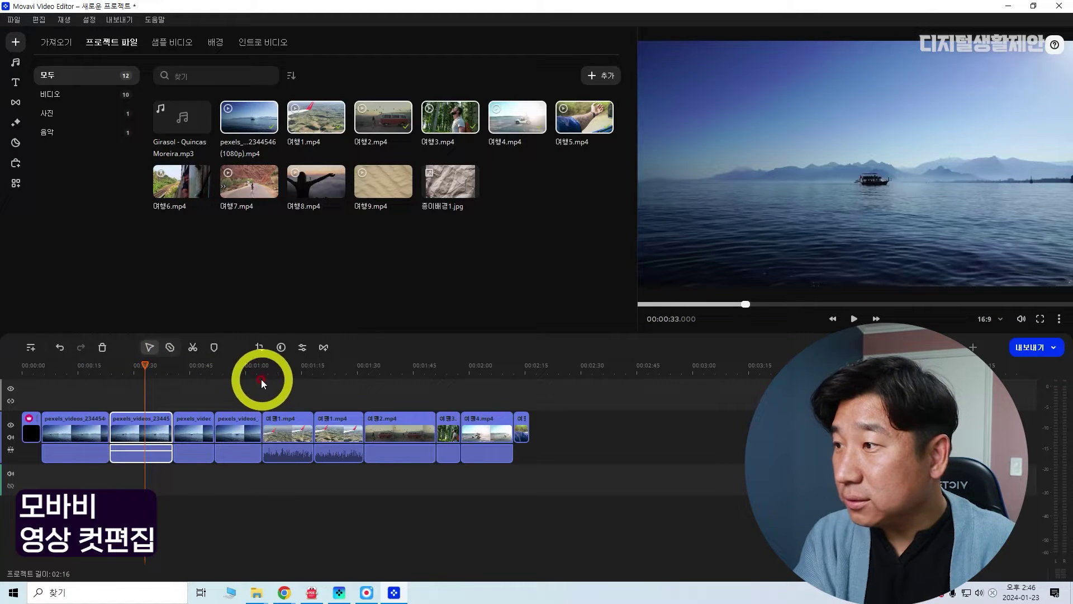
left_click(102, 347)
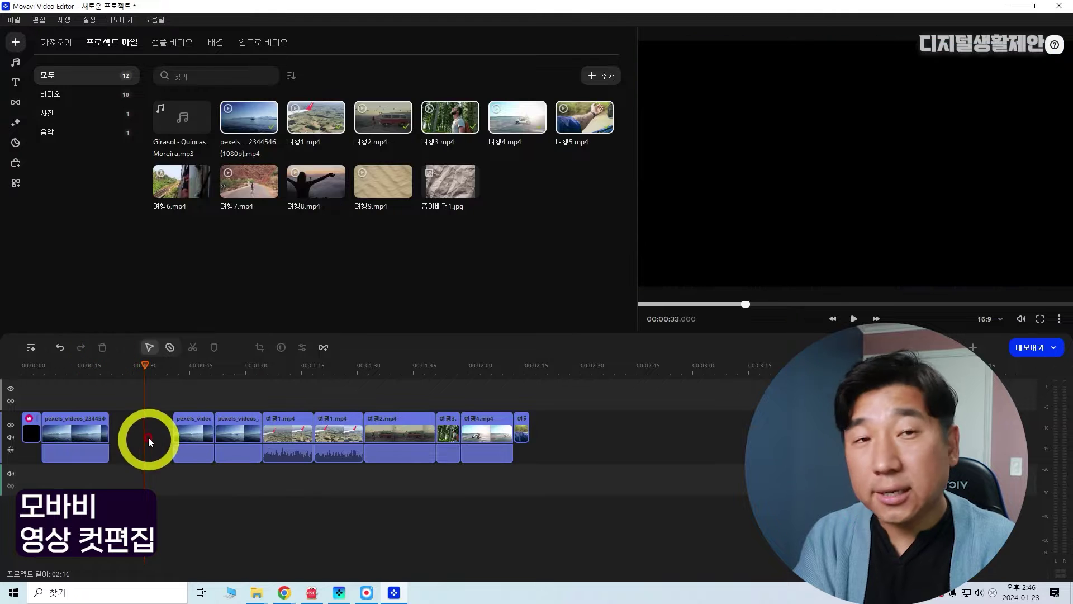
left_click(239, 434)
left_click(103, 347)
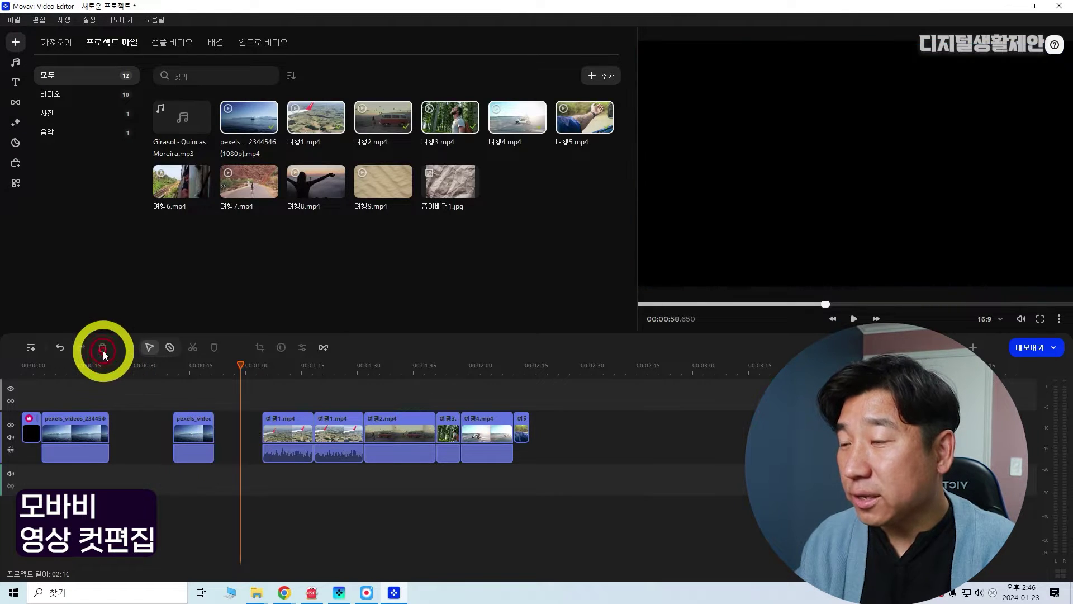
left_click(161, 435)
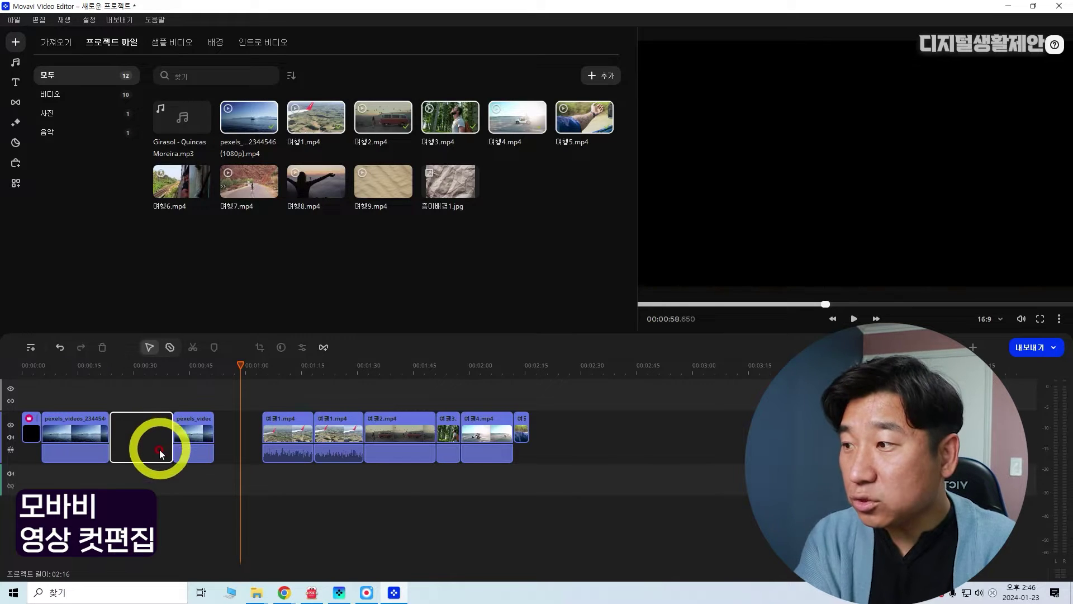
key("Delete")
Delete the second piece of 여행1.mp4 and make the video track close all remaining gaps automatically
left_click(285, 431)
key("Delete")
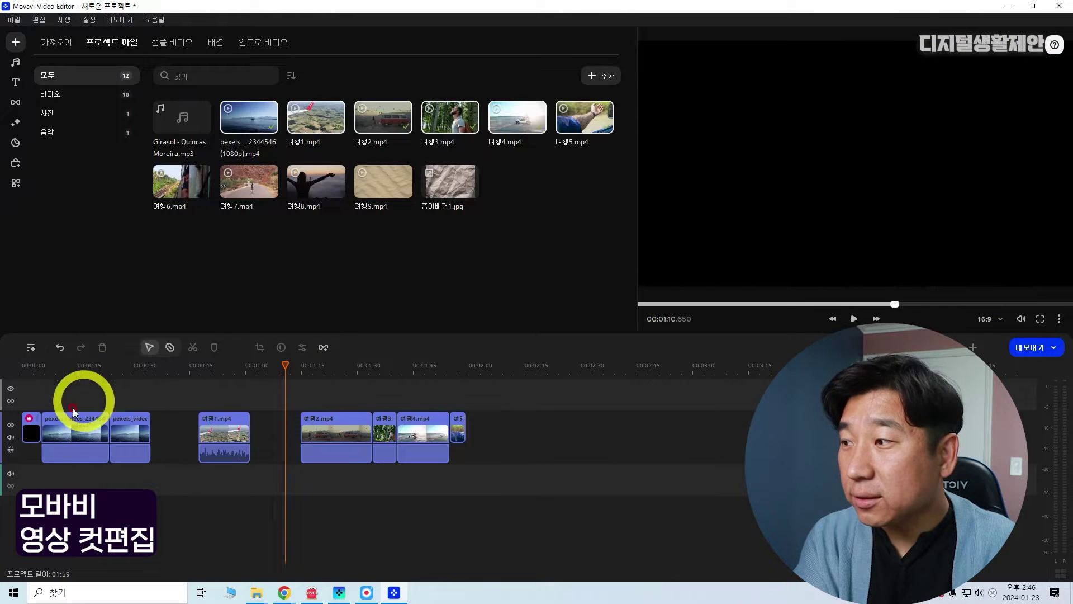
left_click(11, 450)
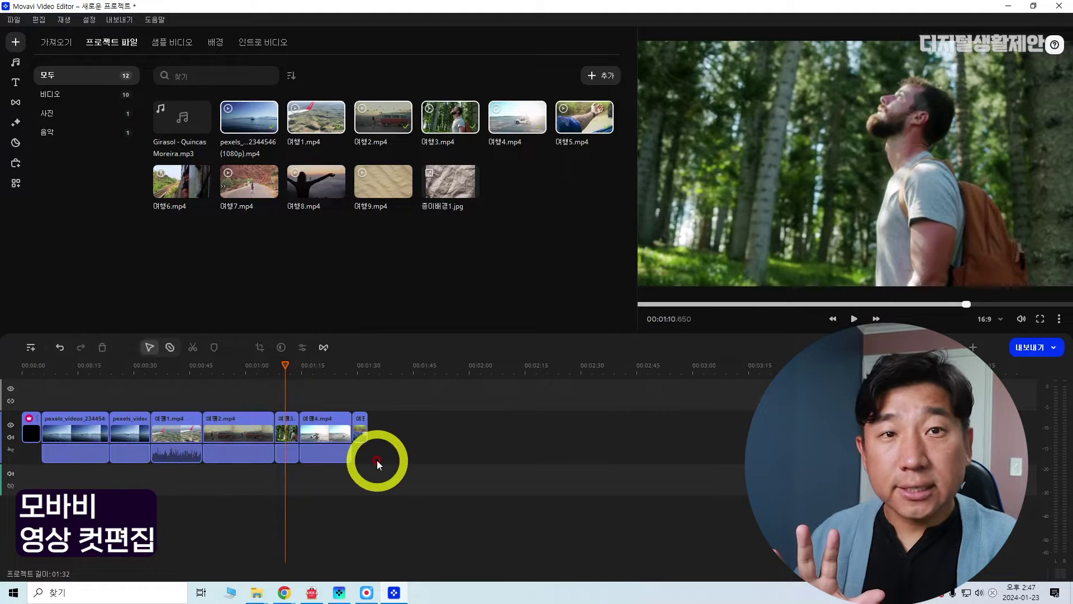
Split the first pexels piece twice, at about 15 s and 18.5 s on the timeline, and delete the middle section
left_click(854, 319)
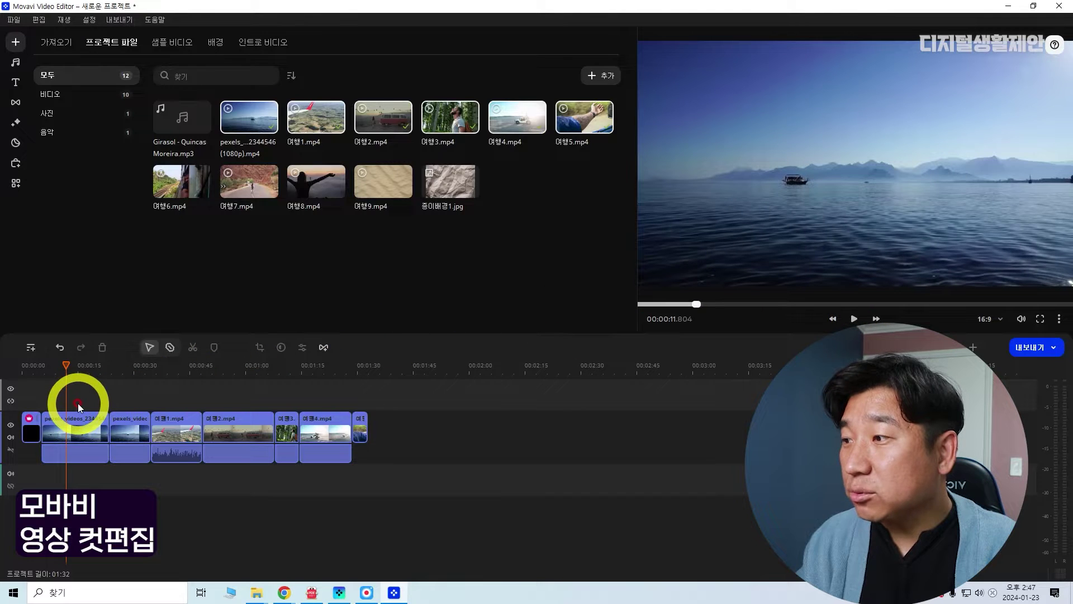
left_click(78, 445)
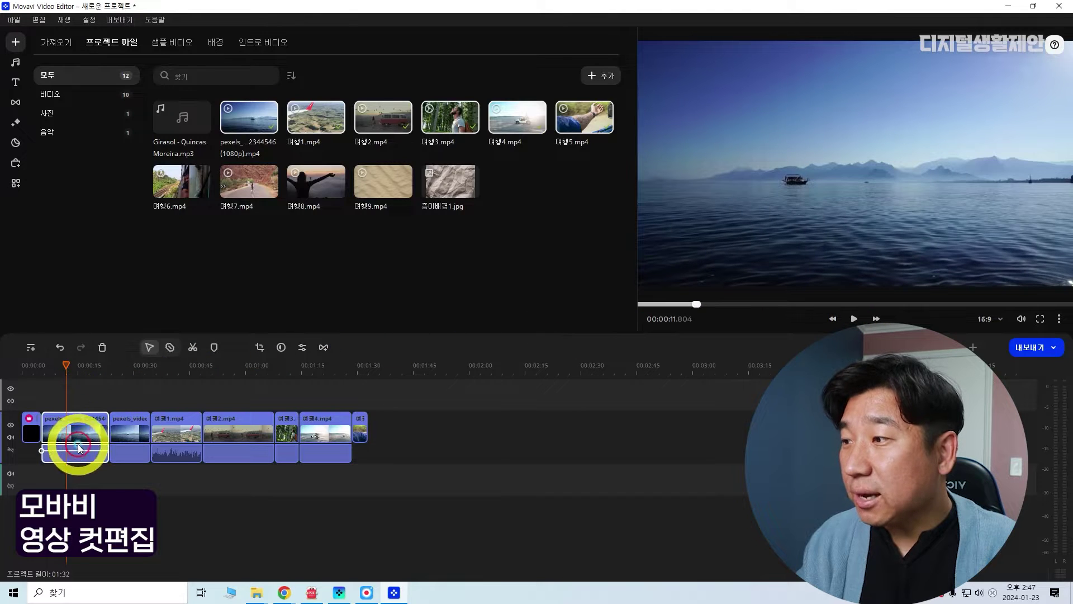
left_click(192, 348)
left_click(89, 414)
left_click_drag(79, 367, 90, 367)
left_click(192, 350)
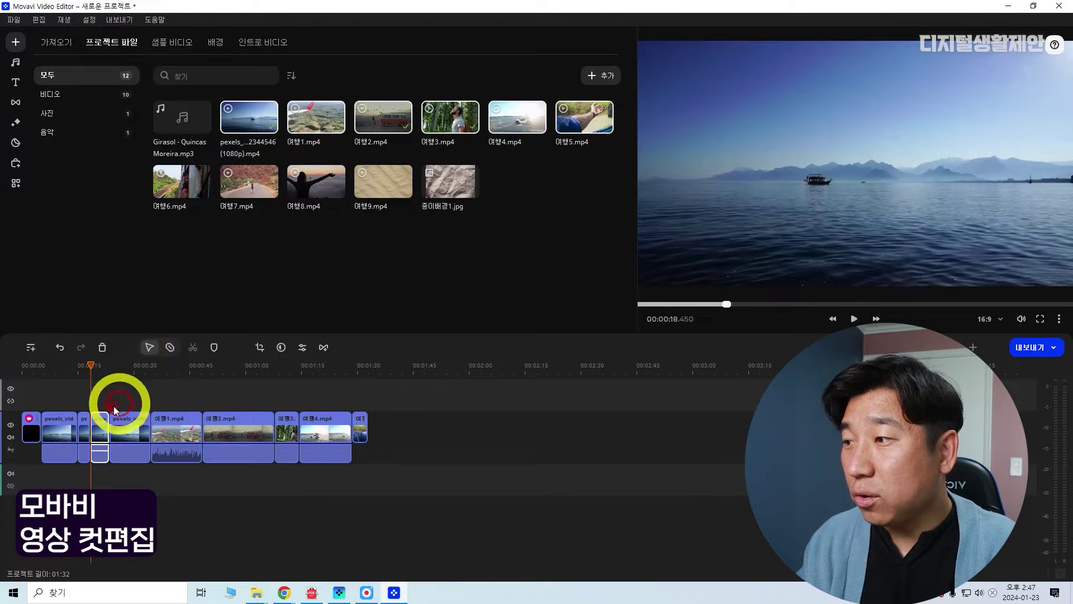
left_click(86, 427)
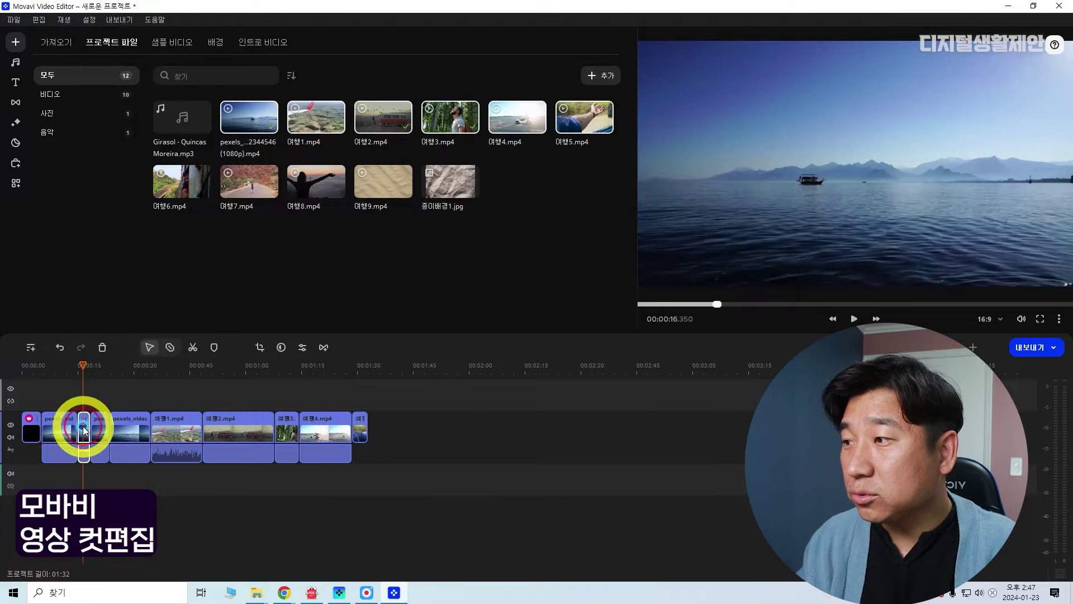
left_click(104, 348)
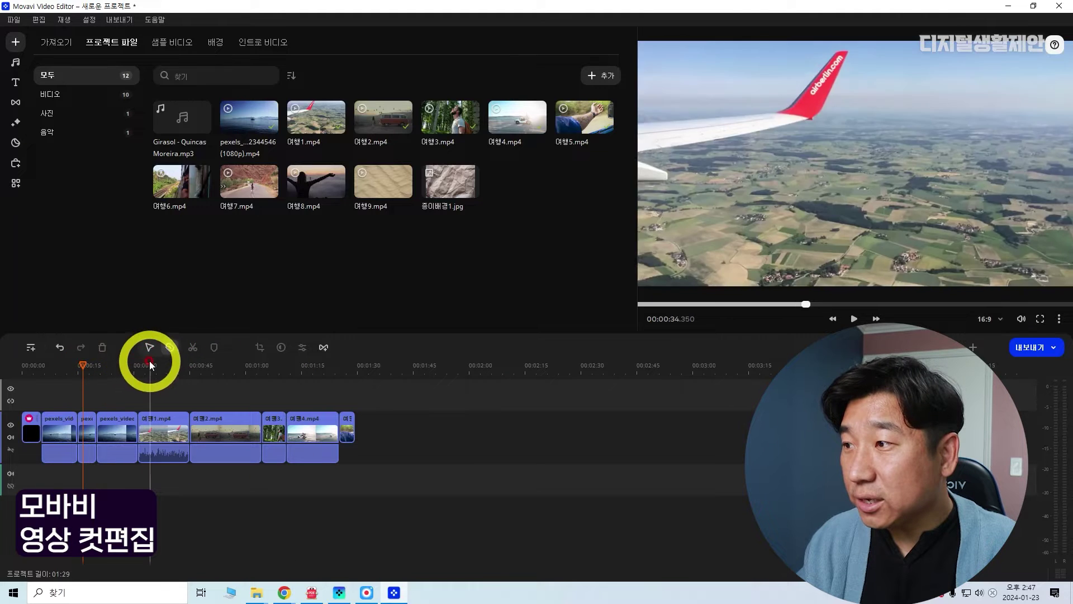
Shorten 여행2.mp4 and 여행4.mp4 on the timeline by trimming their ends
left_click_drag(83, 367, 192, 371)
left_click(235, 434)
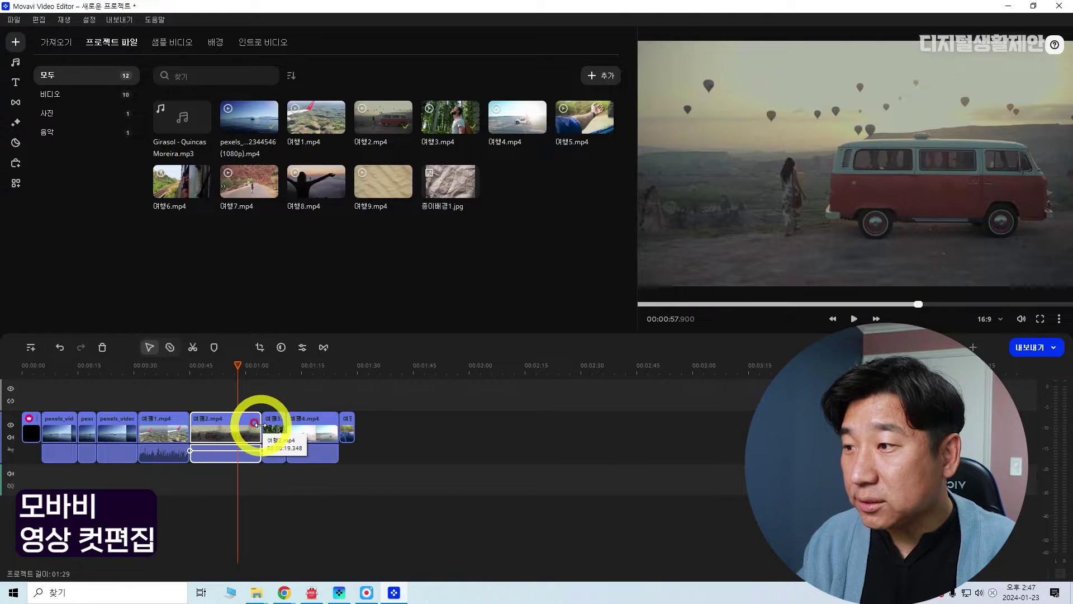
left_click_drag(260, 425, 302, 431)
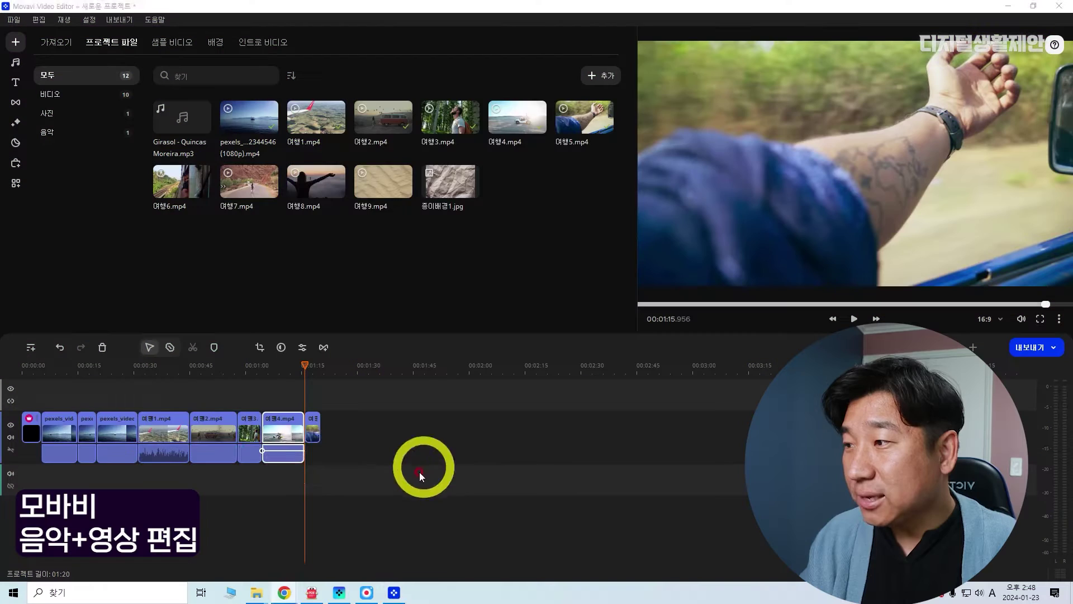
Delete all clips from the timeline and place the 80년대 패턴 - 인트로 intro at the start of the video track
left_click_drag(420, 472, 32, 406)
key("Delete")
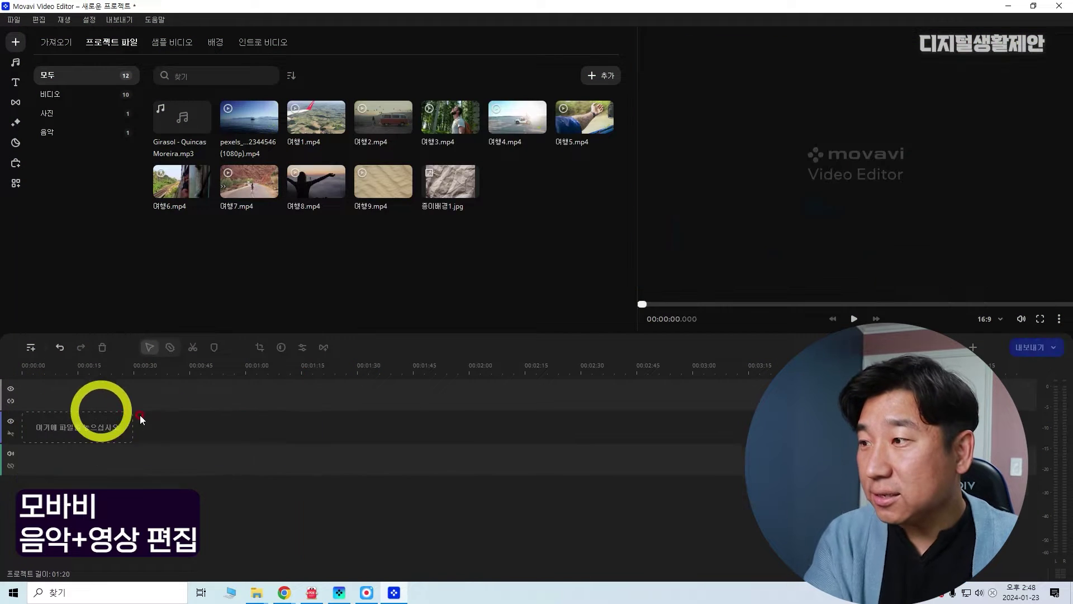
left_click(254, 44)
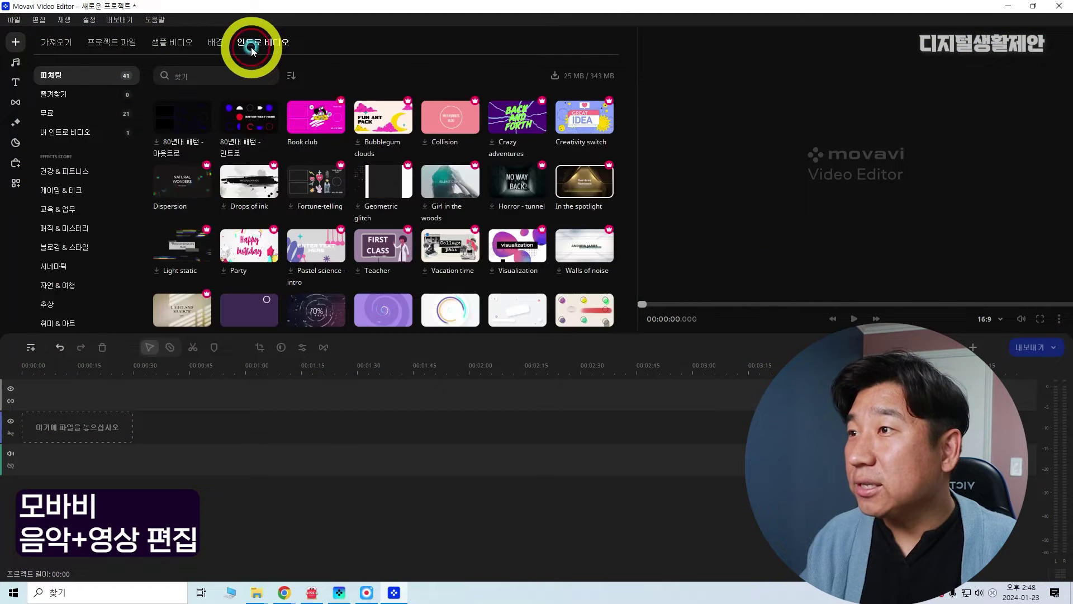
left_click_drag(230, 119, 45, 413)
Add the pexels clip, 여행1.mp4, 여행2.mp4 and 여행4.mp4 through 여행9.mp4 from the project files right after the intro
left_click(104, 45)
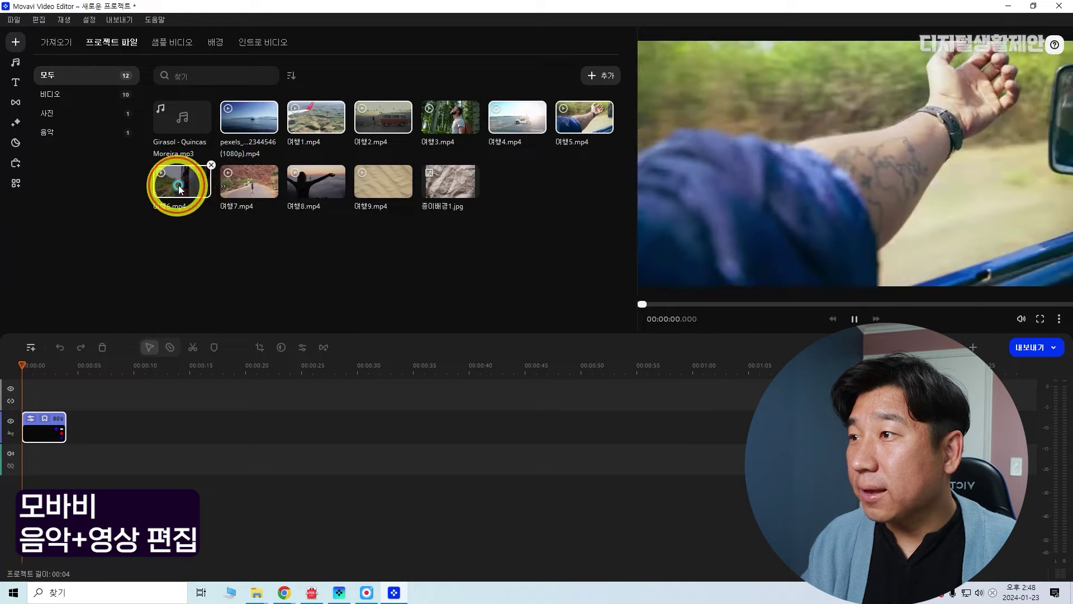
left_click_drag(380, 191, 84, 431)
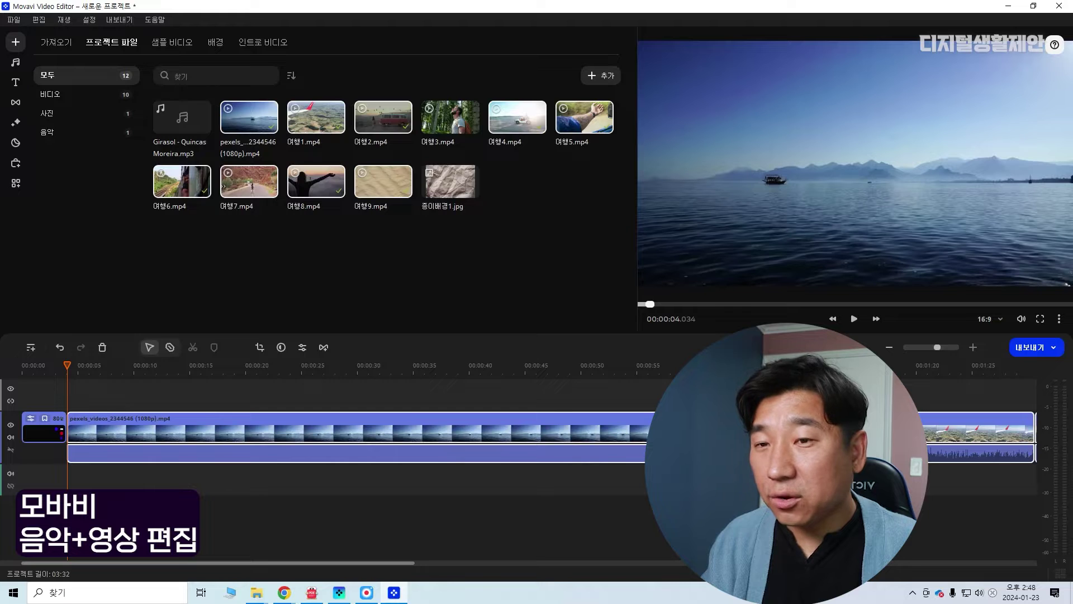
left_click(891, 347)
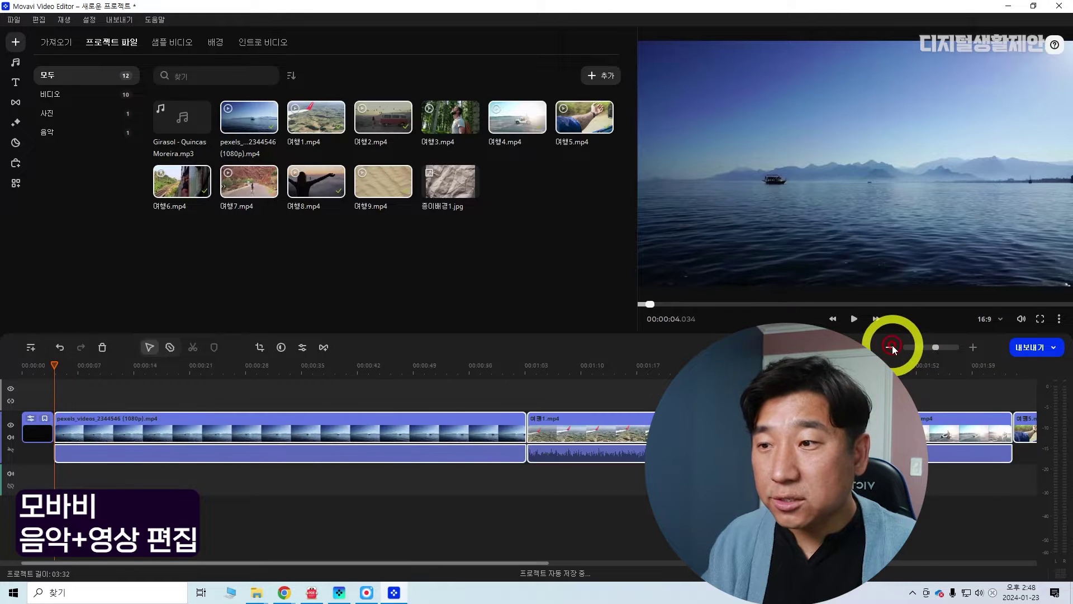
left_click(891, 347)
left_click(891, 347)
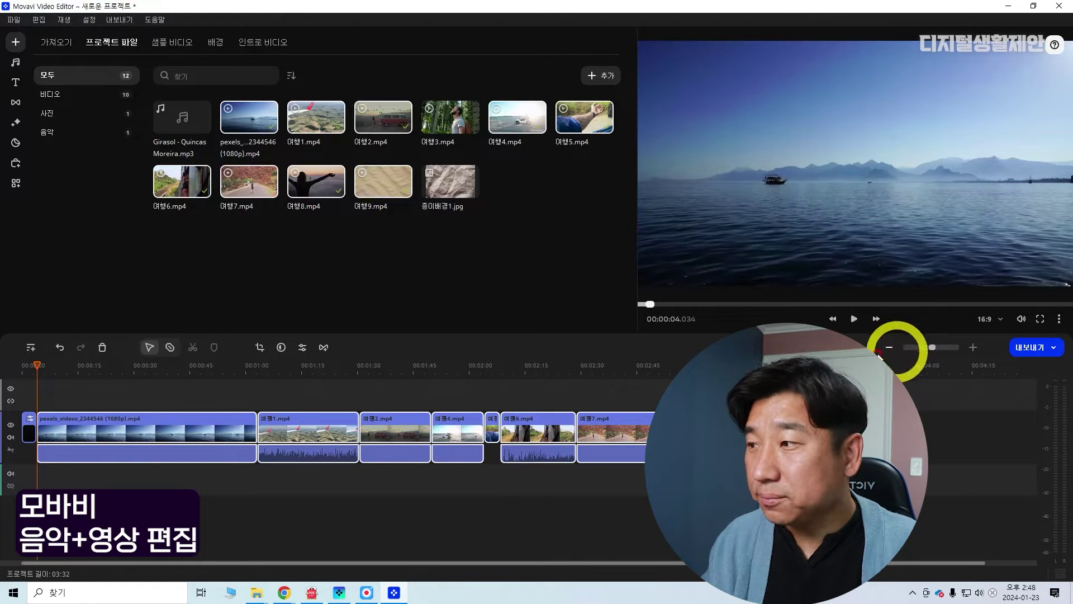
Add the Girasol MP3 from the project files to the audio track and align it with the start of the timeline
left_click(41, 366)
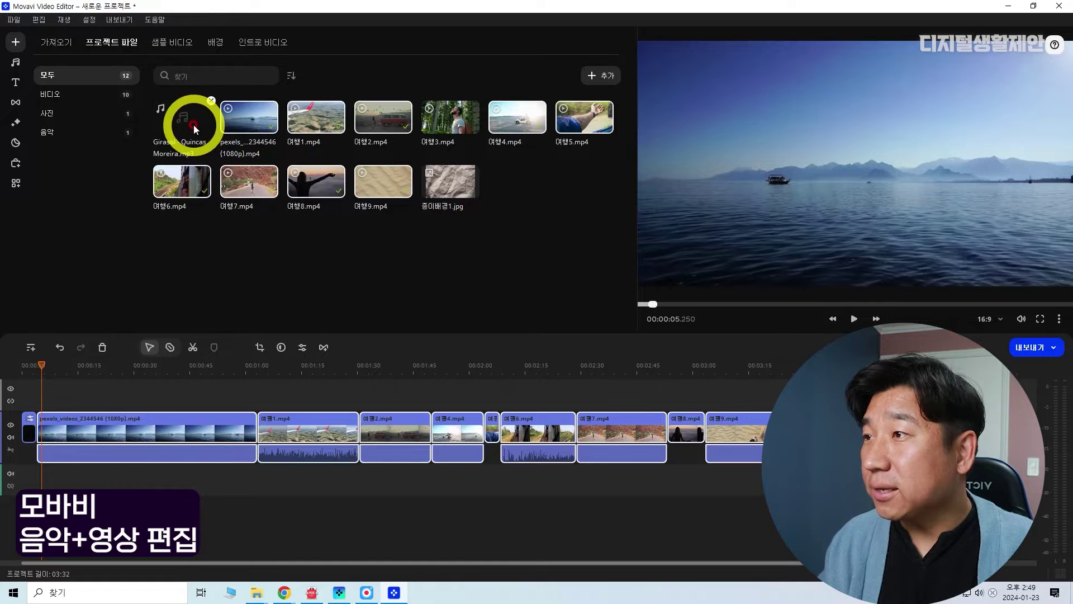
left_click(190, 129)
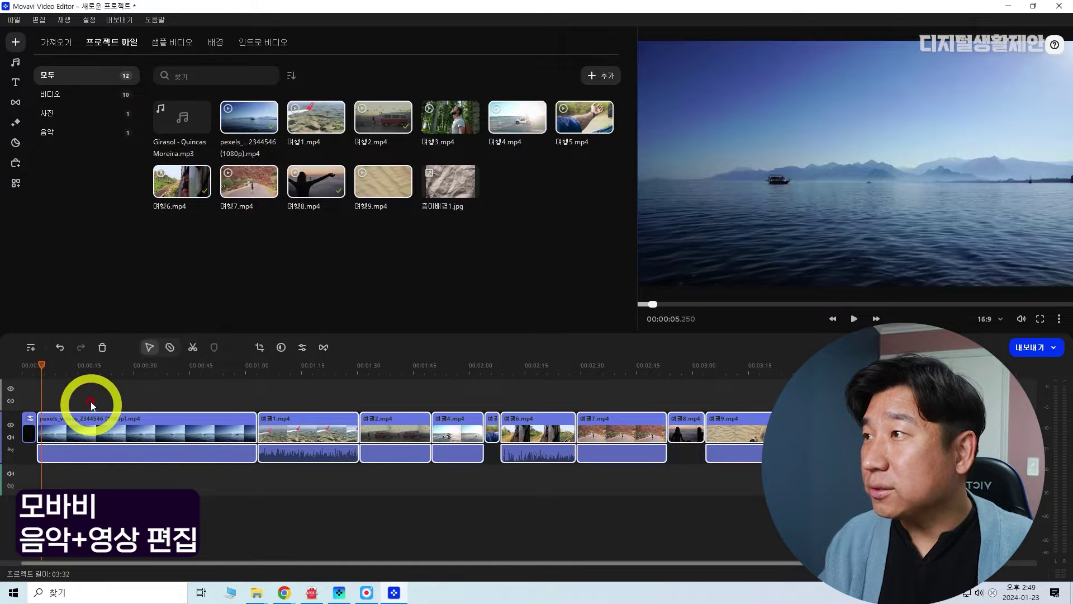
left_click(15, 64)
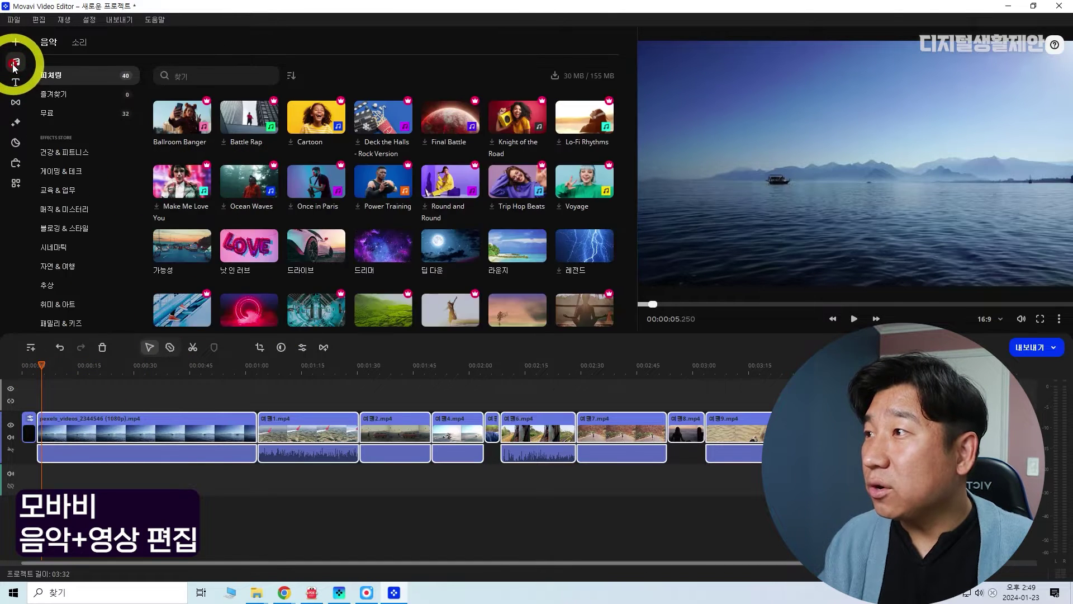
left_click(70, 92)
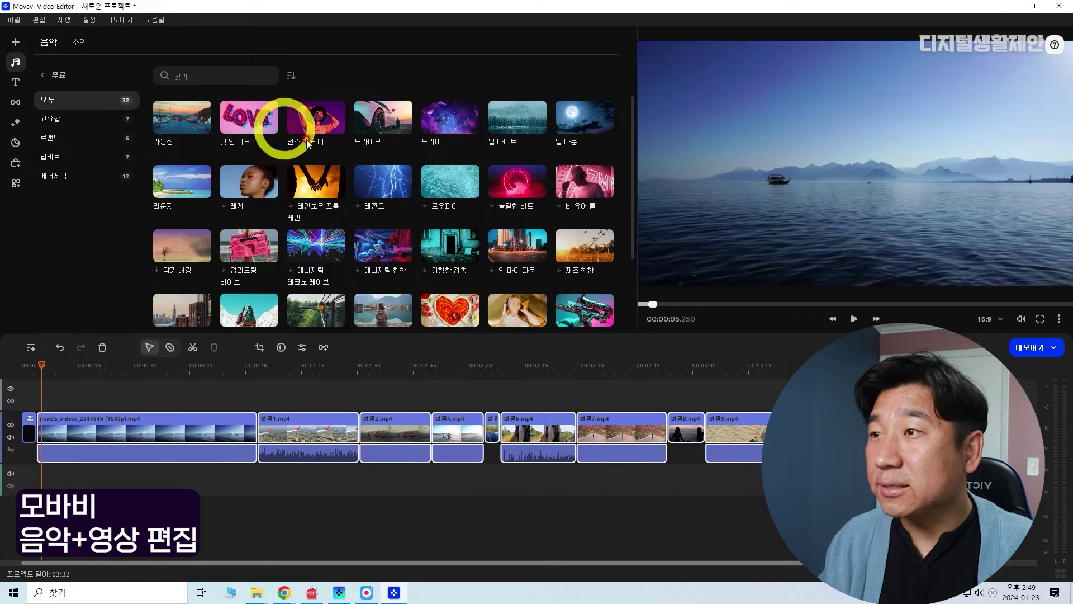
left_click(21, 44)
left_click(196, 119)
left_click_drag(174, 123, 34, 472)
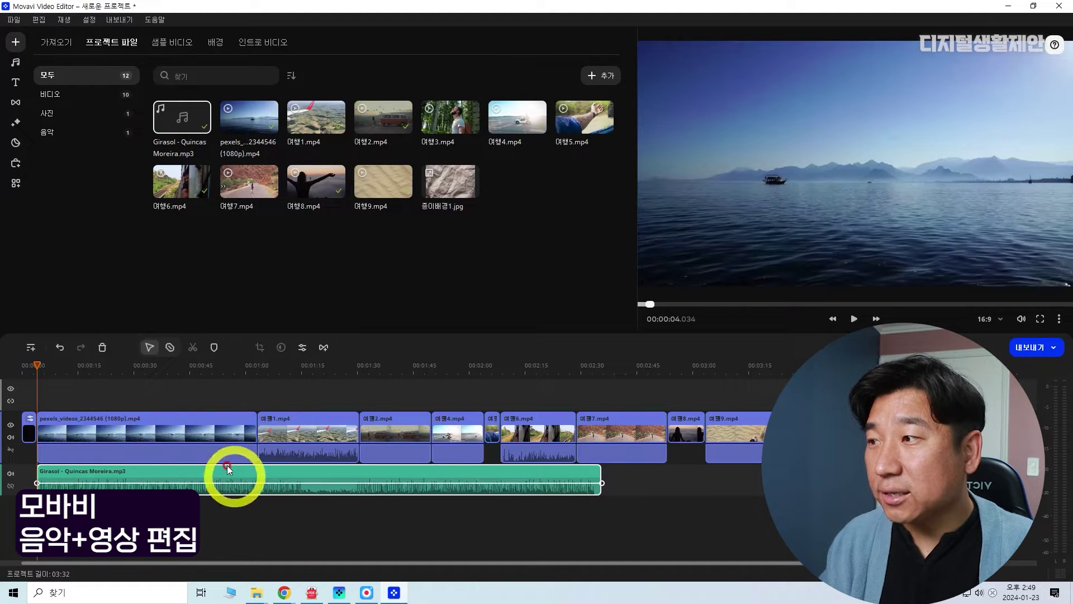
left_click_drag(262, 475, 247, 475)
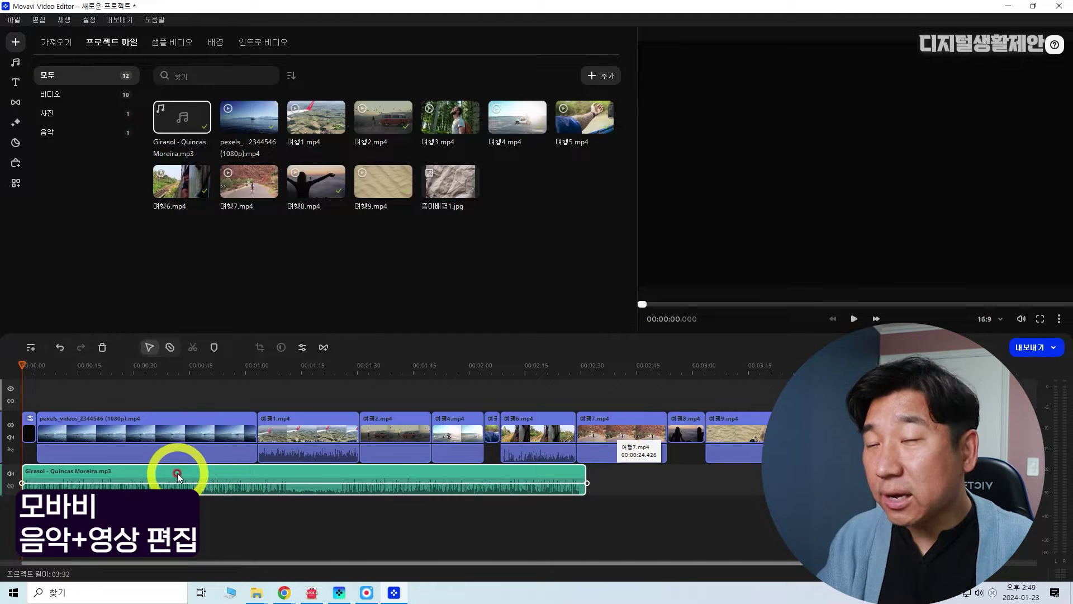
Run audio beat detection on the Girasol music clip to generate beat markers on the timeline
right_click(110, 476)
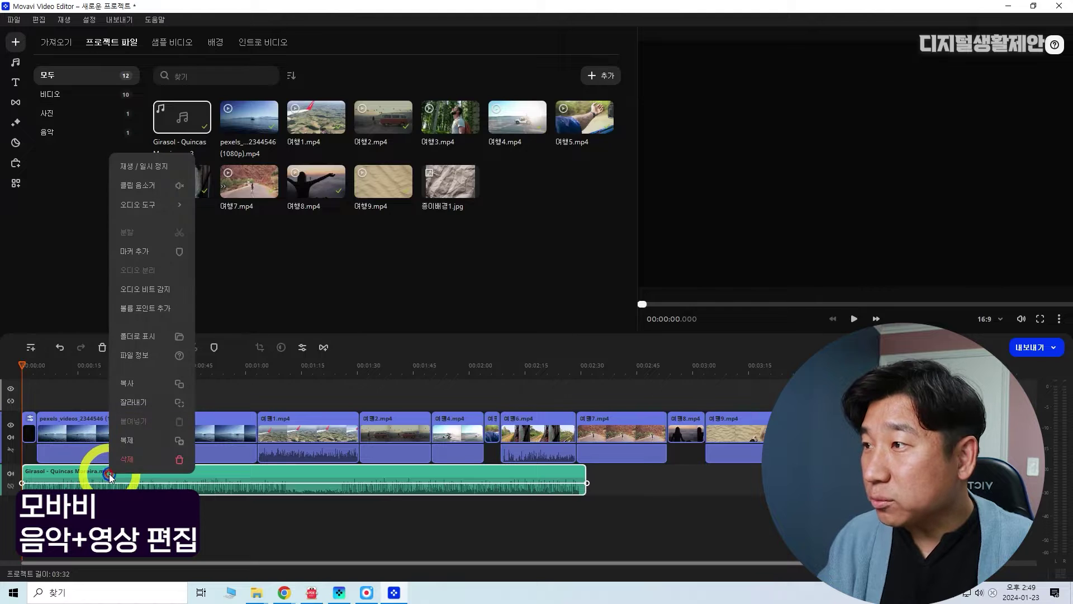
left_click(162, 295)
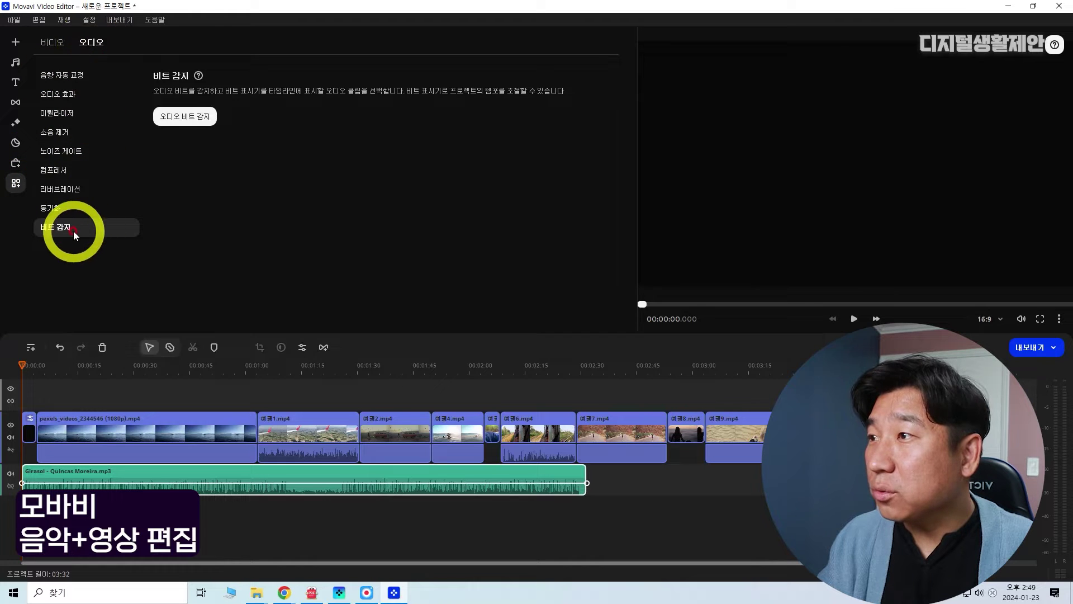
left_click(187, 123)
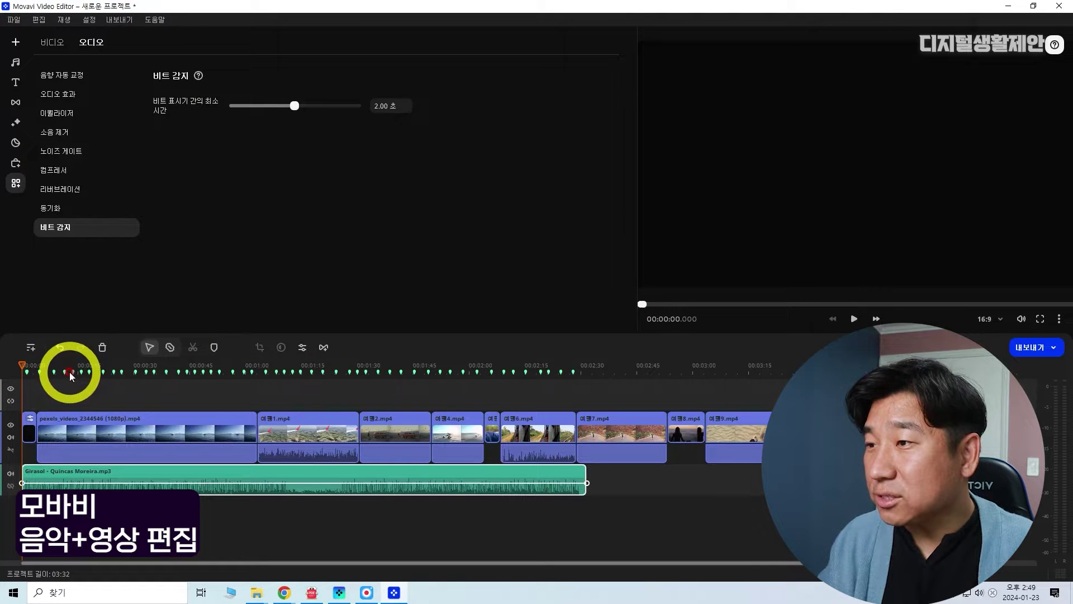
Trim the ends of the pexels clip, 여행1.mp4, 여행2.mp4 and 여행4.mp4 through 여행7.mp4 to successive beat markers
left_click_drag(972, 347, 1000, 347)
left_click_drag(19, 375, 118, 390)
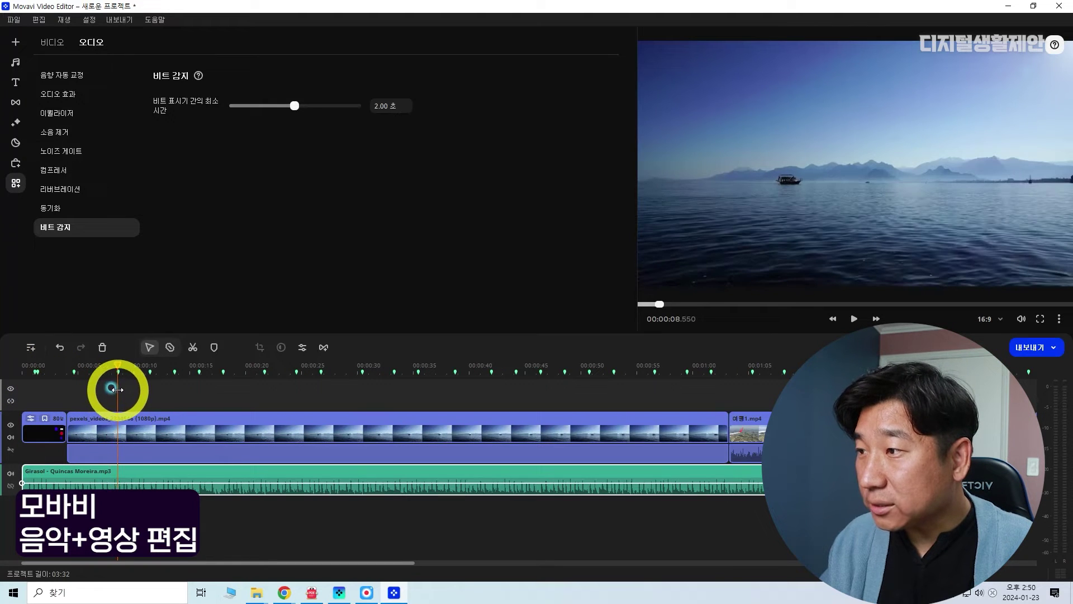
left_click(240, 434)
left_click_drag(726, 431, 127, 423)
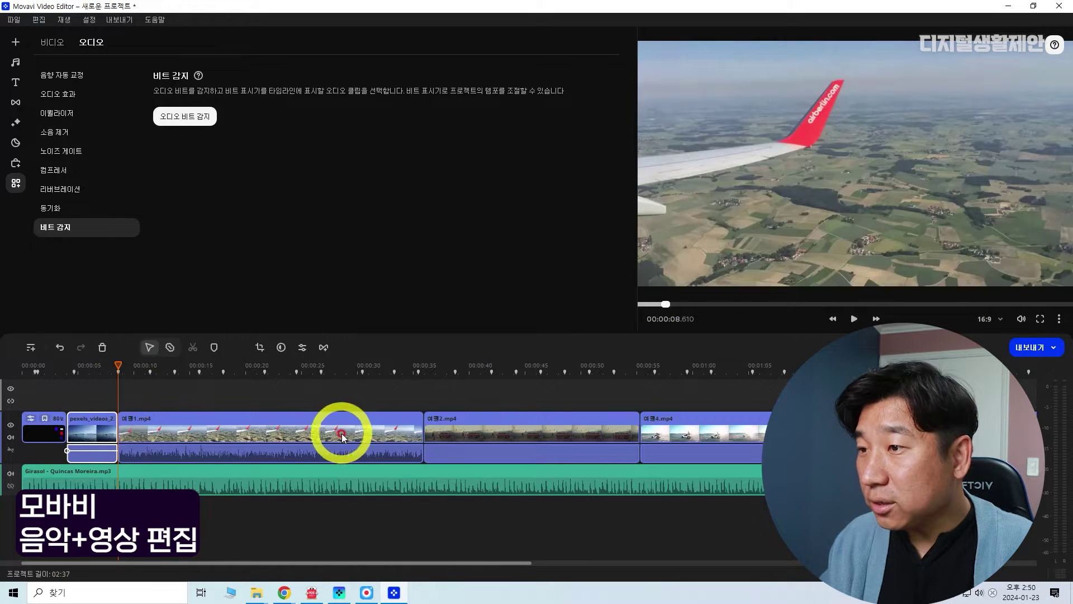
left_click_drag(420, 431, 150, 434)
left_click_drag(363, 437, 177, 401)
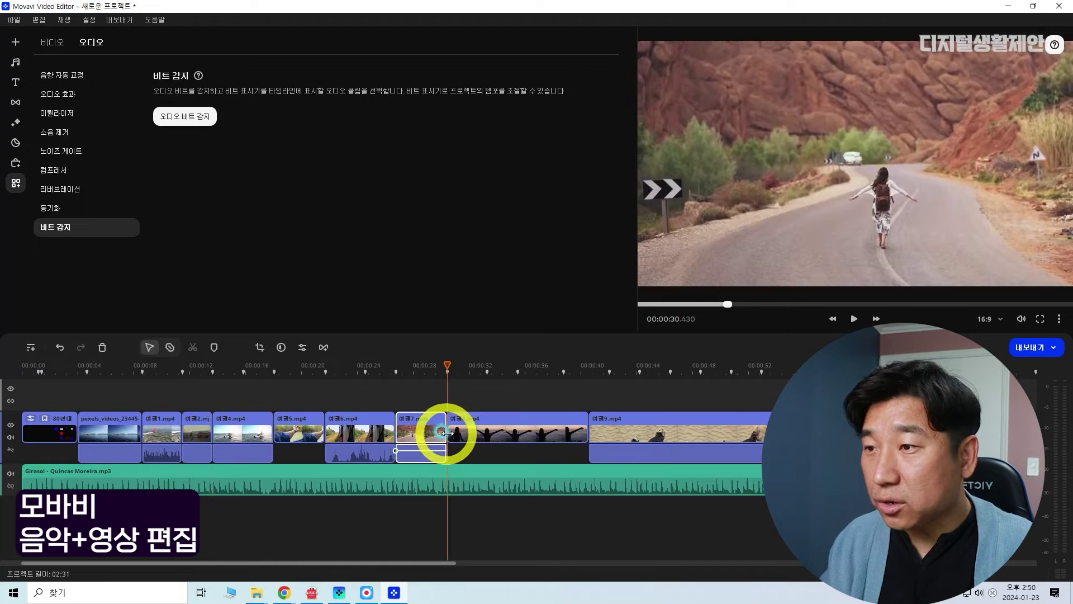
Trim the ends of 여행8.mp4 and 여행9.mp4 to beat markers, with 여행9.mp4 ending at about 38.75 s
left_click(511, 431)
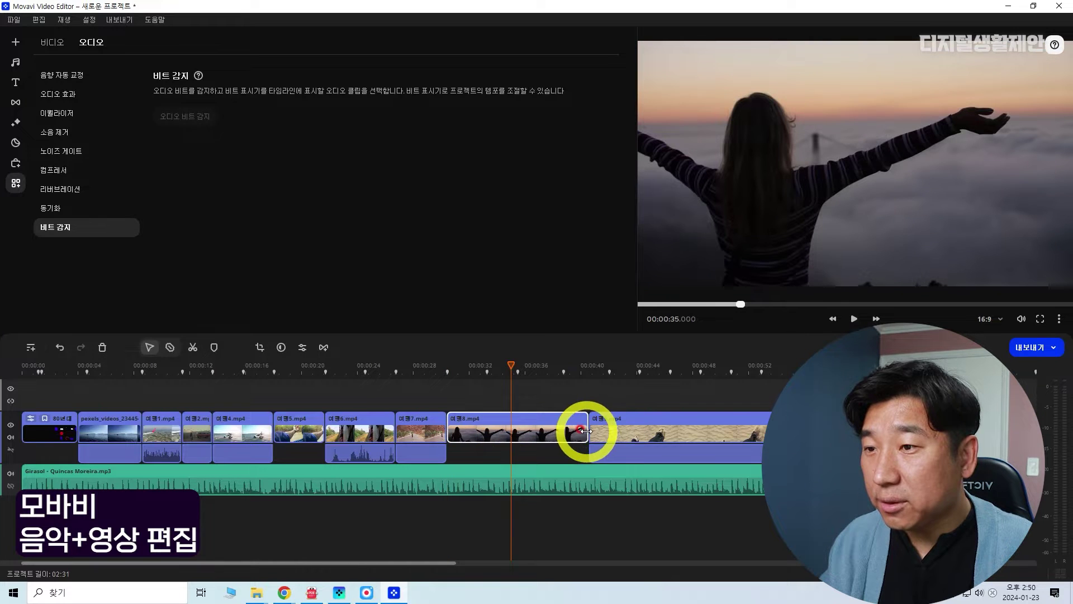
left_click_drag(585, 431, 486, 430)
left_click(654, 433)
left_click_drag(769, 431, 563, 431)
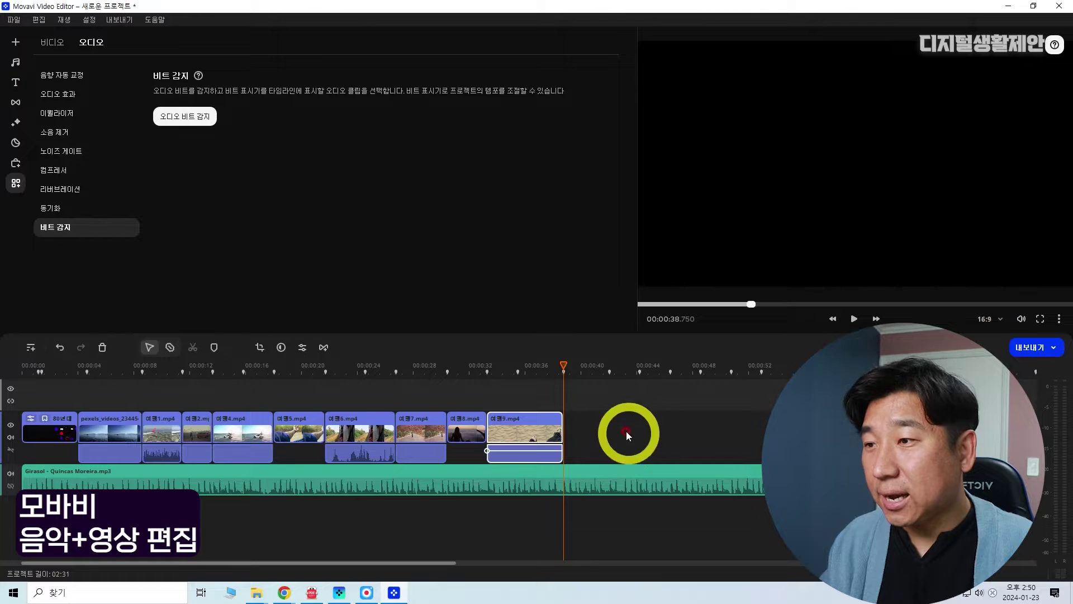
Play the sequence from the start to check how the clip changes match the music beats
left_click_drag(565, 367, 23, 368)
left_click(854, 319)
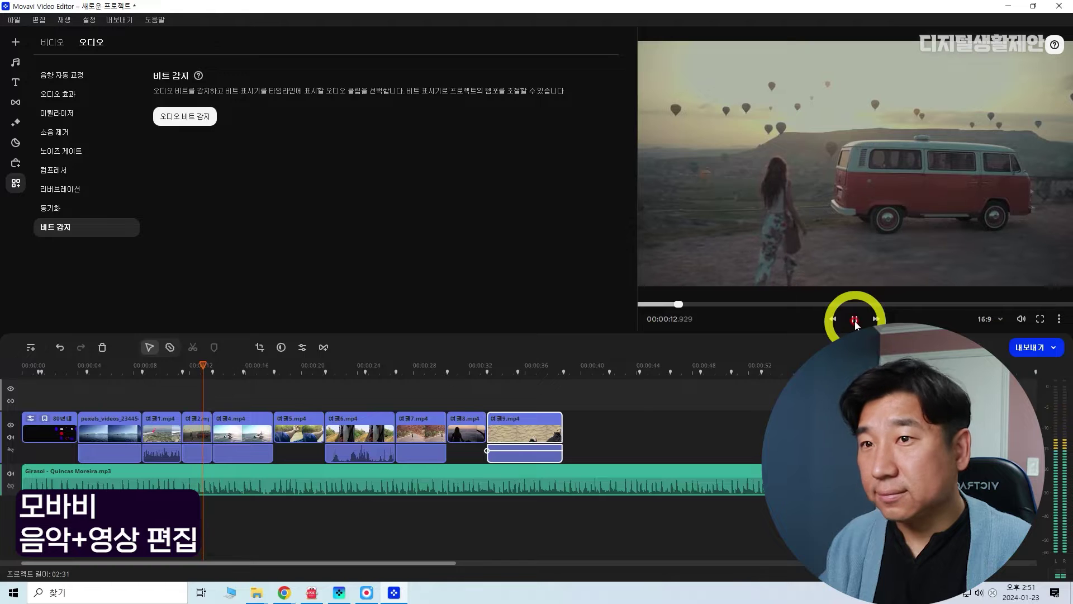
left_click(855, 319)
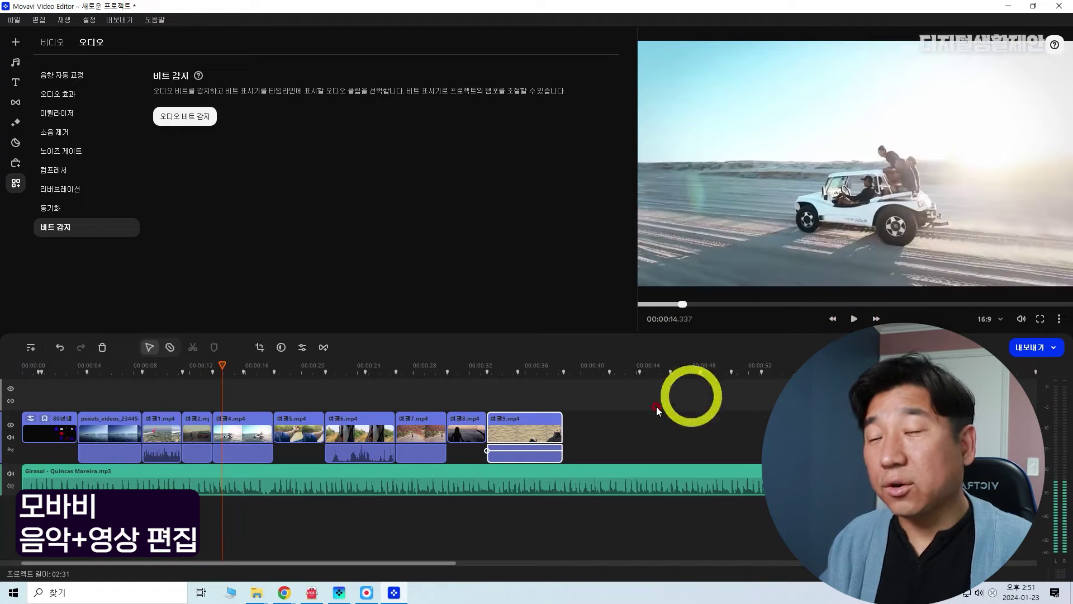
Trim the end of the Girasol music clip to match the end of the video track
scroll(81, 492, "down", 3)
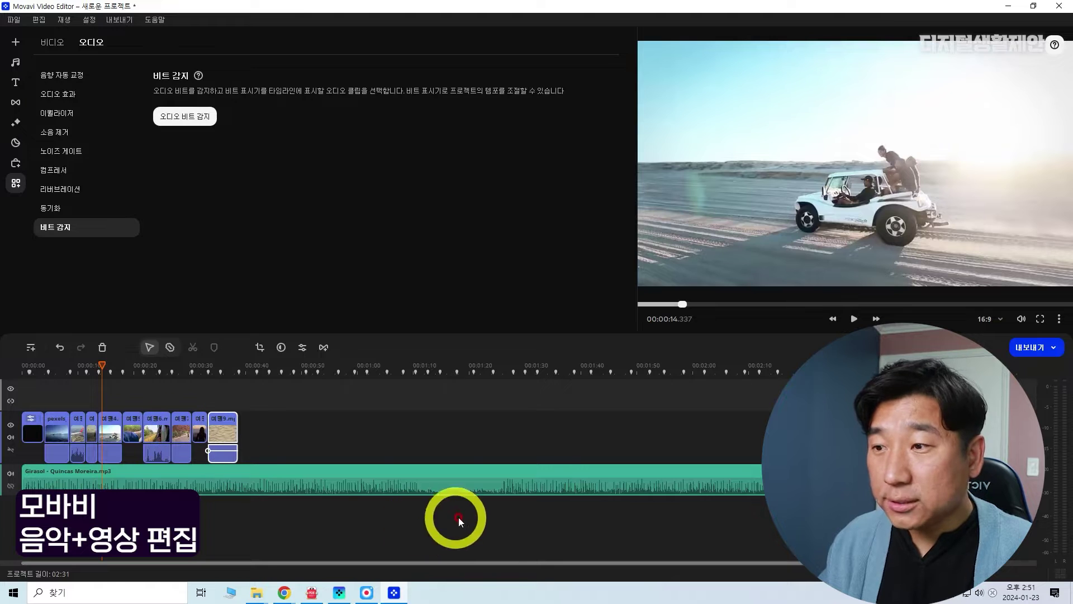
left_click(504, 480)
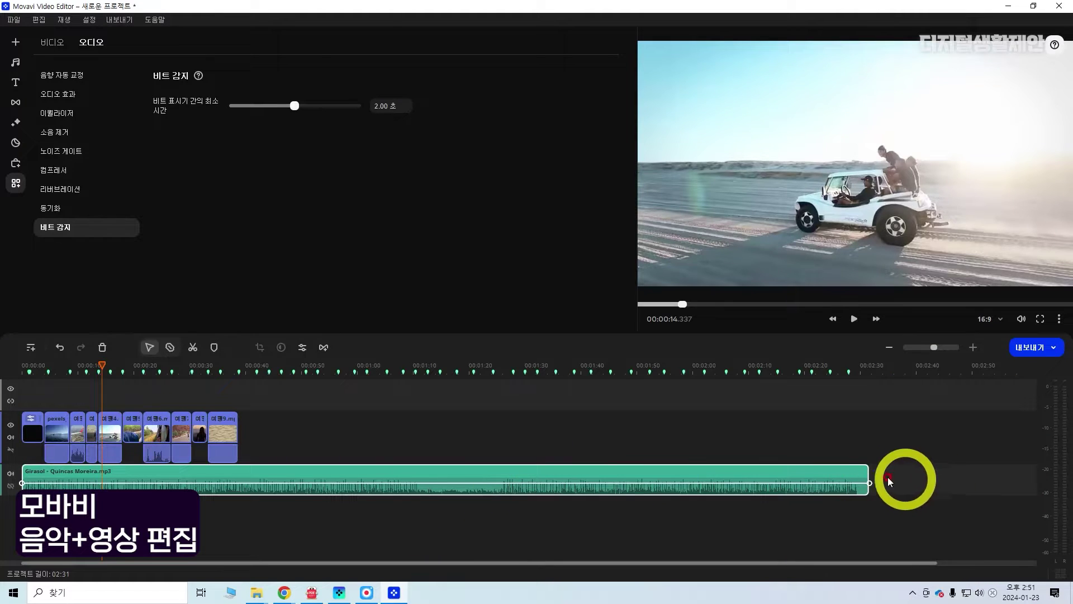
left_click_drag(866, 474, 237, 479)
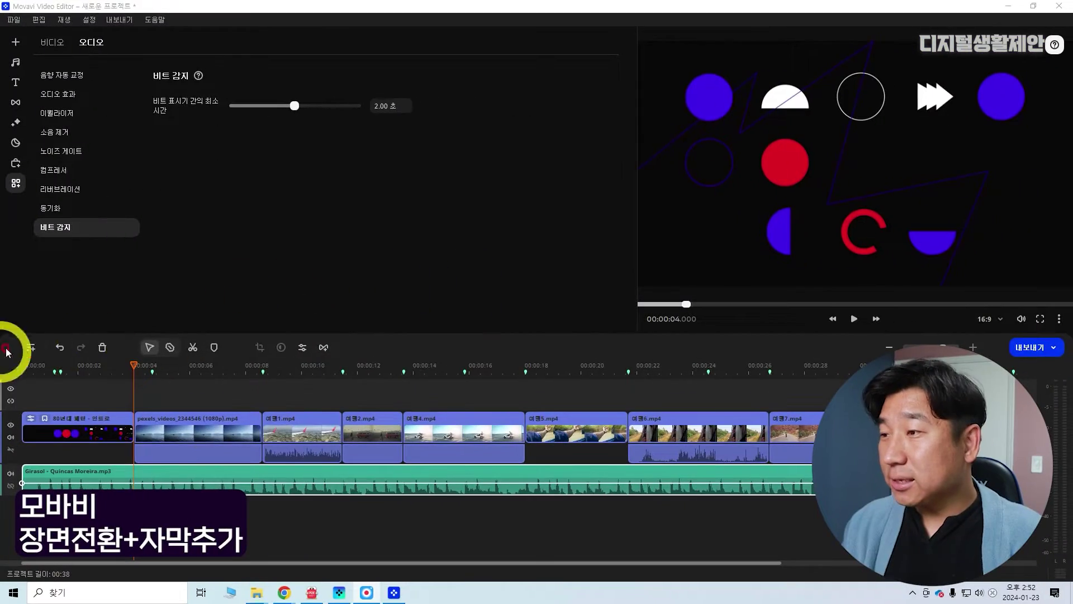
Review the cuts between the pexels clip, 여행1.mp4, 여행2.mp4 and 여행4.mp4 on the timeline
left_click(233, 438)
left_click(307, 431)
left_click(359, 431)
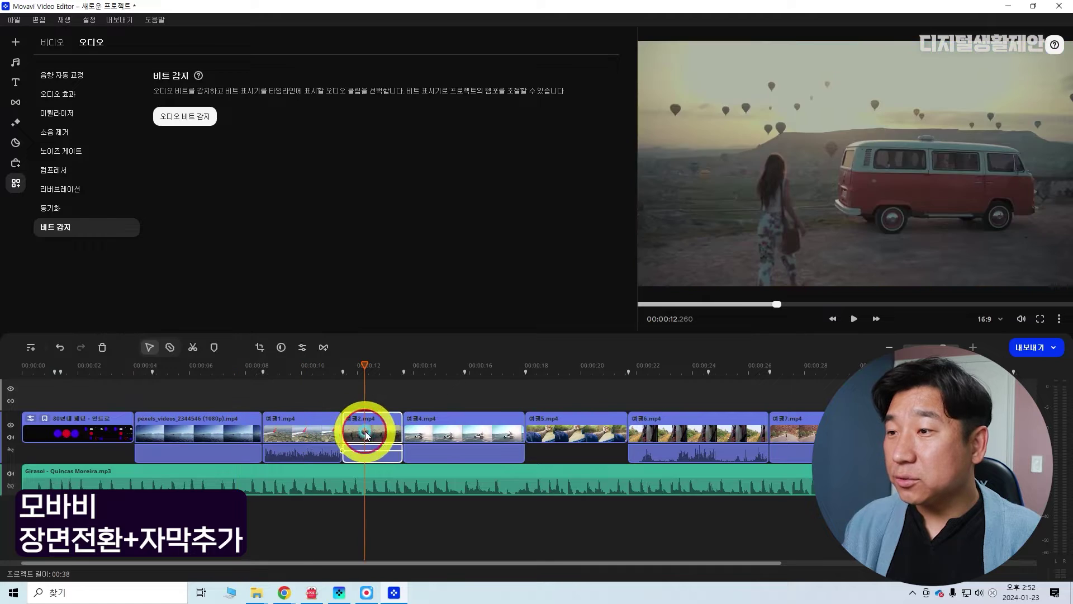
left_click(440, 430)
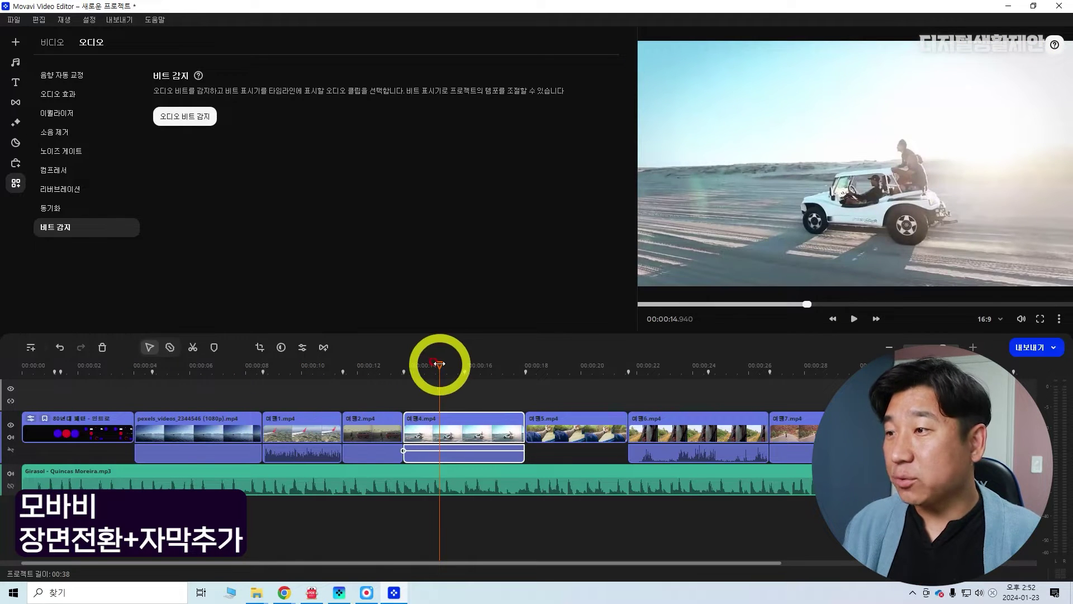
left_click_drag(439, 364, 287, 364)
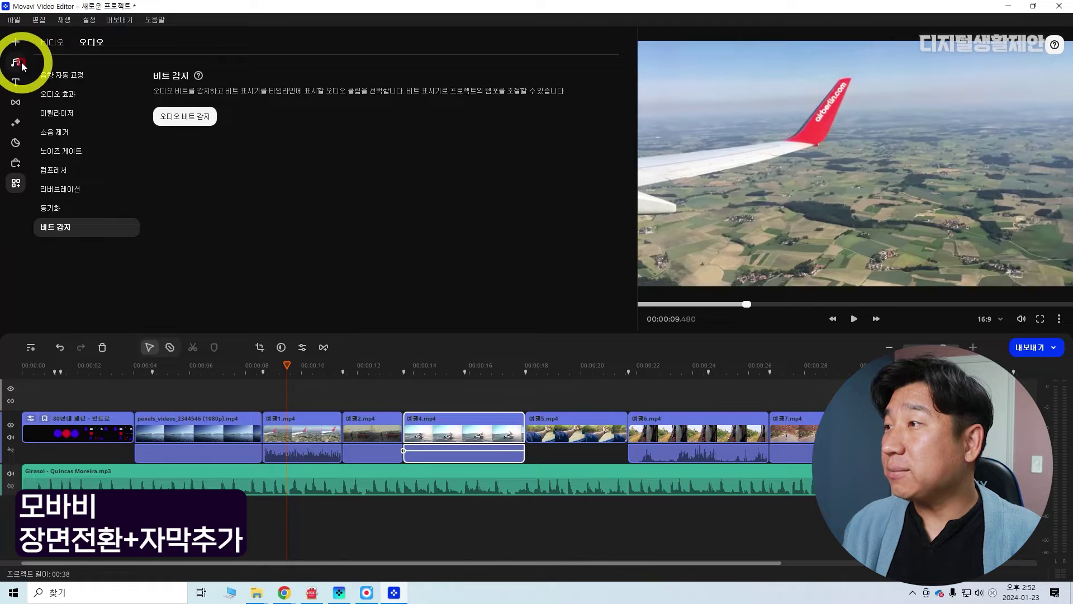
Place the free 꼬기 ↗ transition on the cut between the pexels clip and 여행1.mp4
left_click(15, 102)
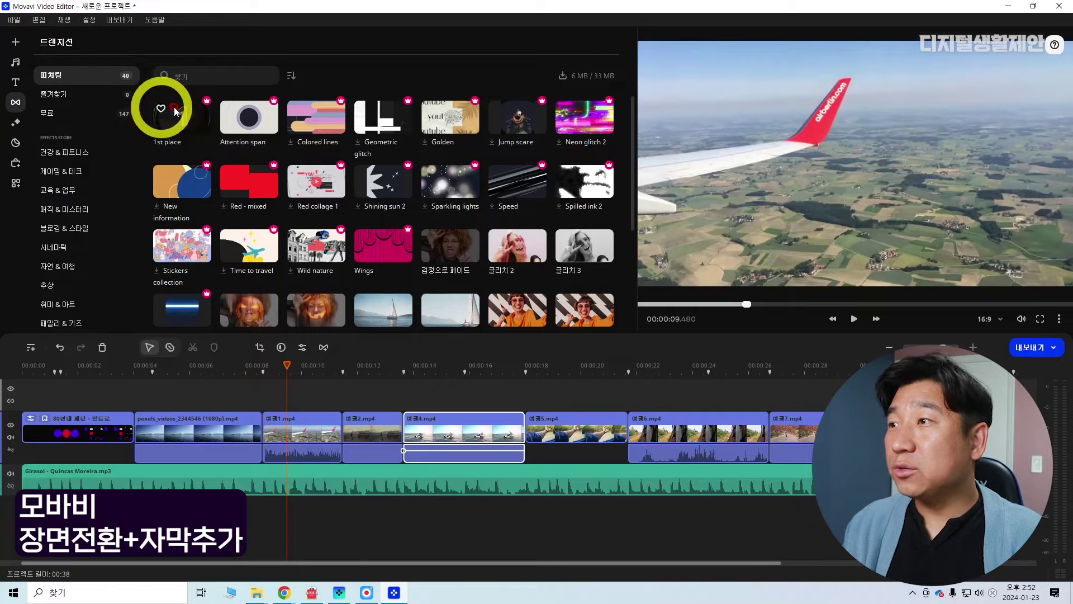
left_click(69, 119)
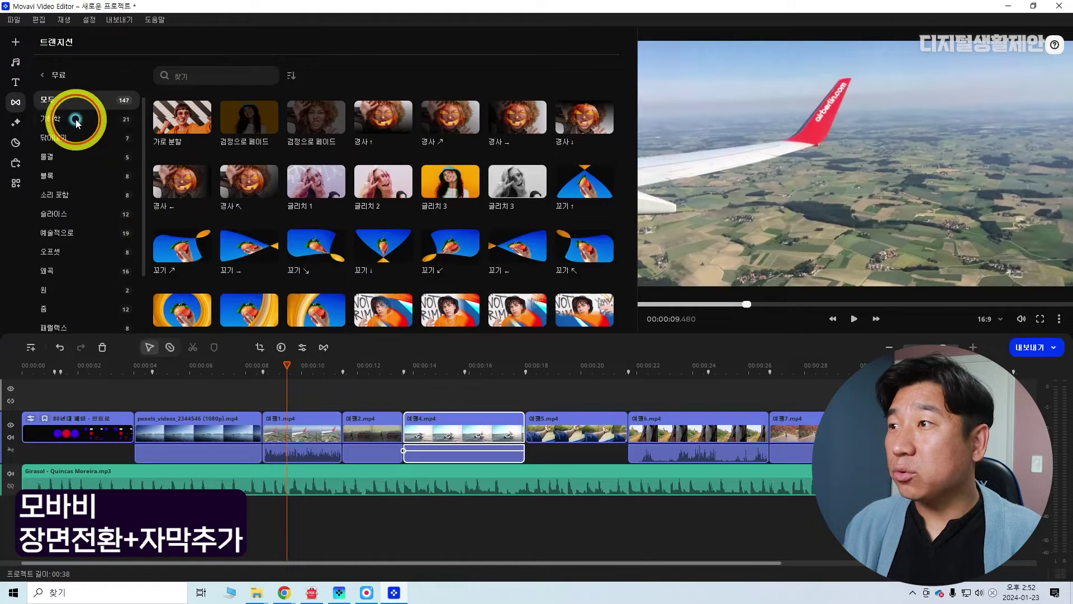
scroll(371, 186, "down", 1)
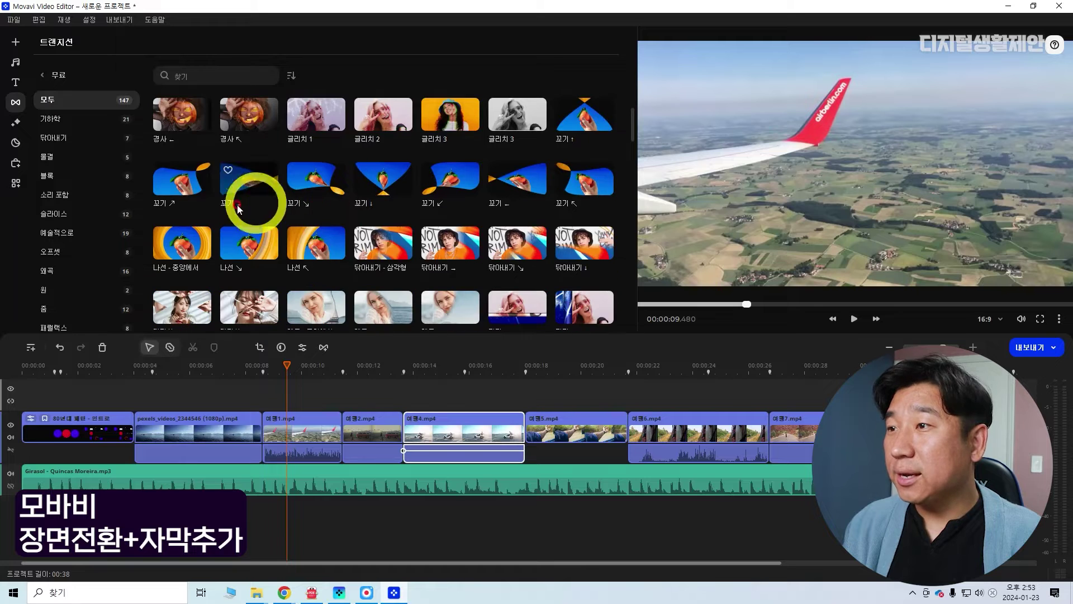
scroll(531, 201, "down", 1)
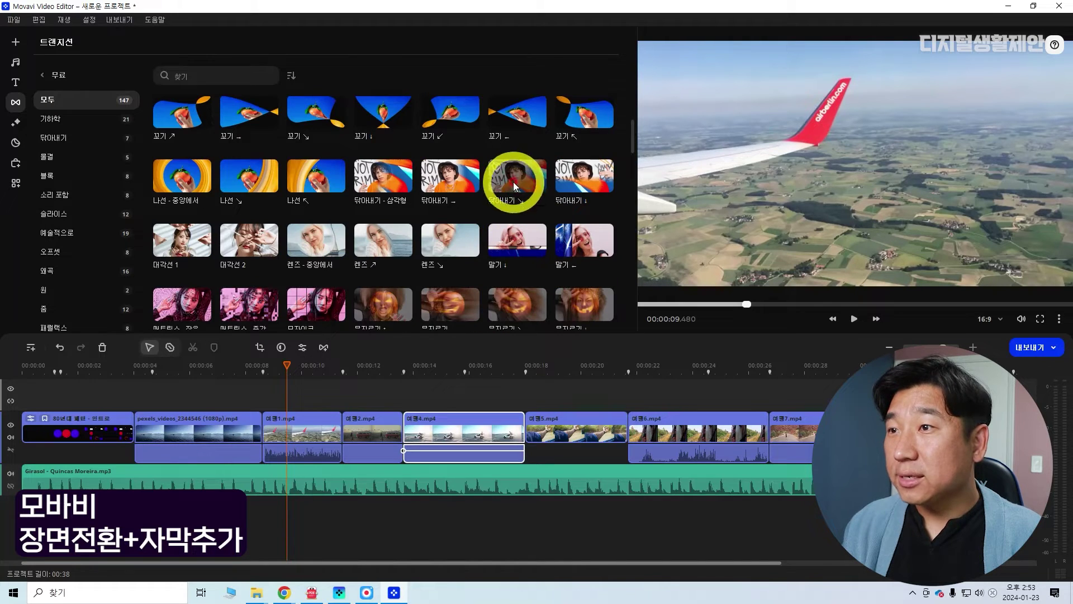
scroll(193, 181, "up", 1)
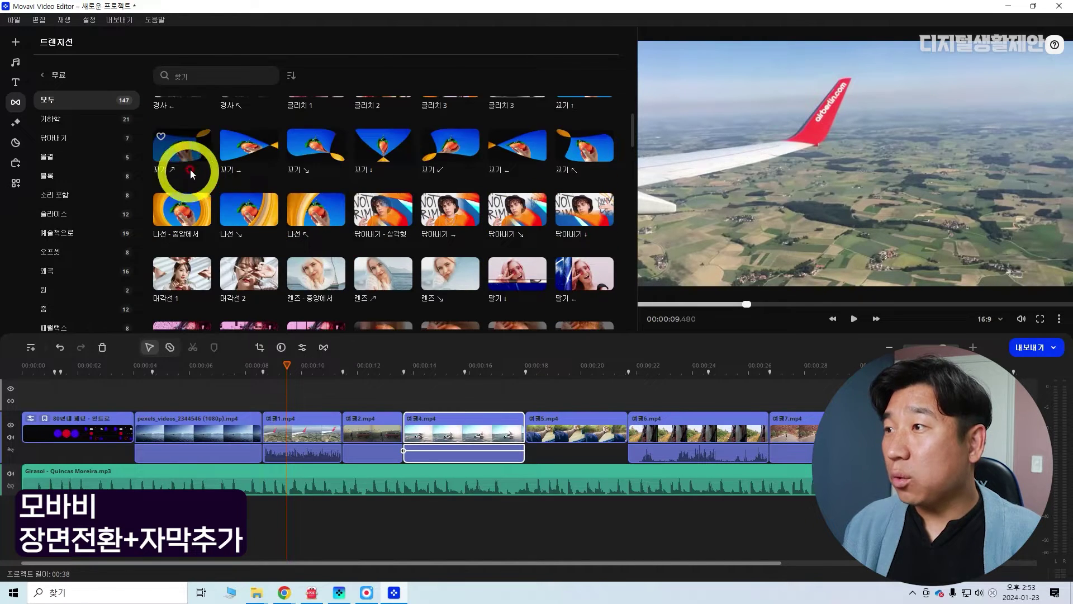
mouse_move(184, 158)
left_mouse_down()
mouse_move(251, 306)
mouse_move(268, 425)
left_mouse_up()
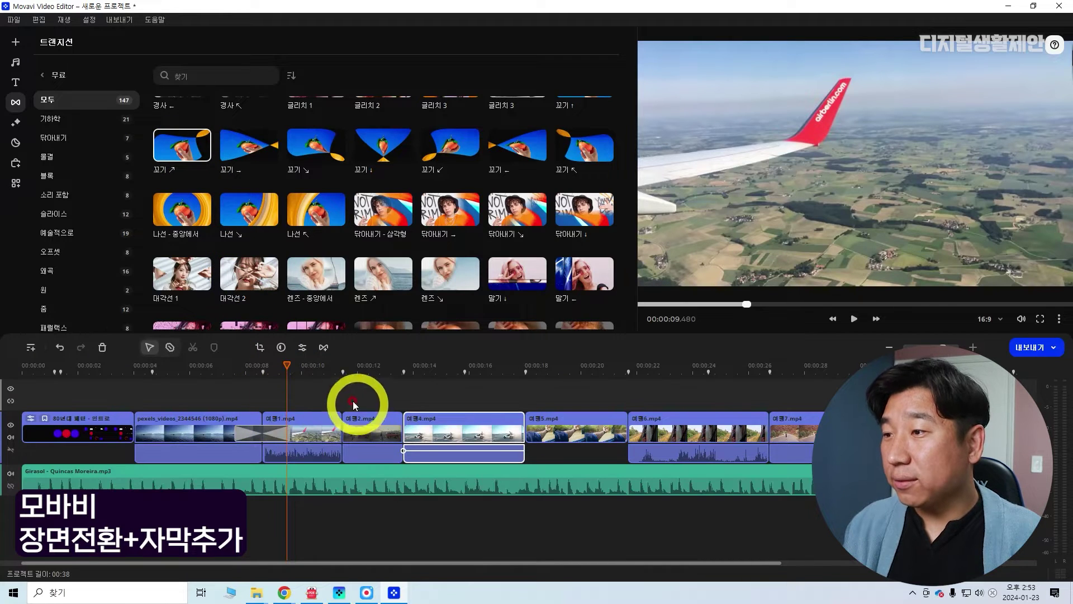
Play back the 꼬기 ↗ transition from just before the cut and remove it from the timeline
left_click(243, 370)
left_click_drag(240, 377, 229, 375)
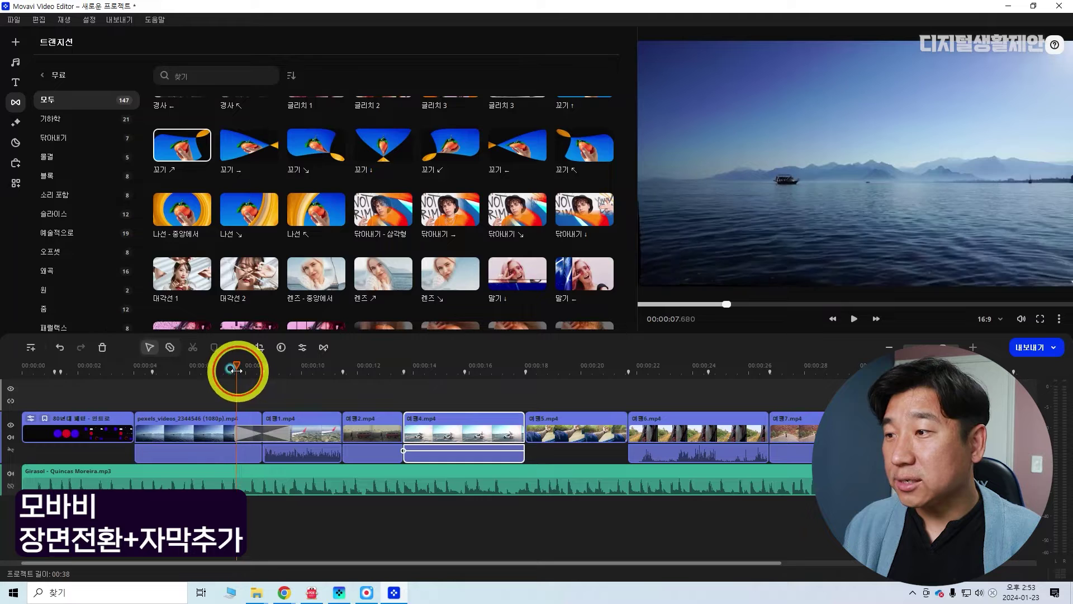
left_click(857, 320)
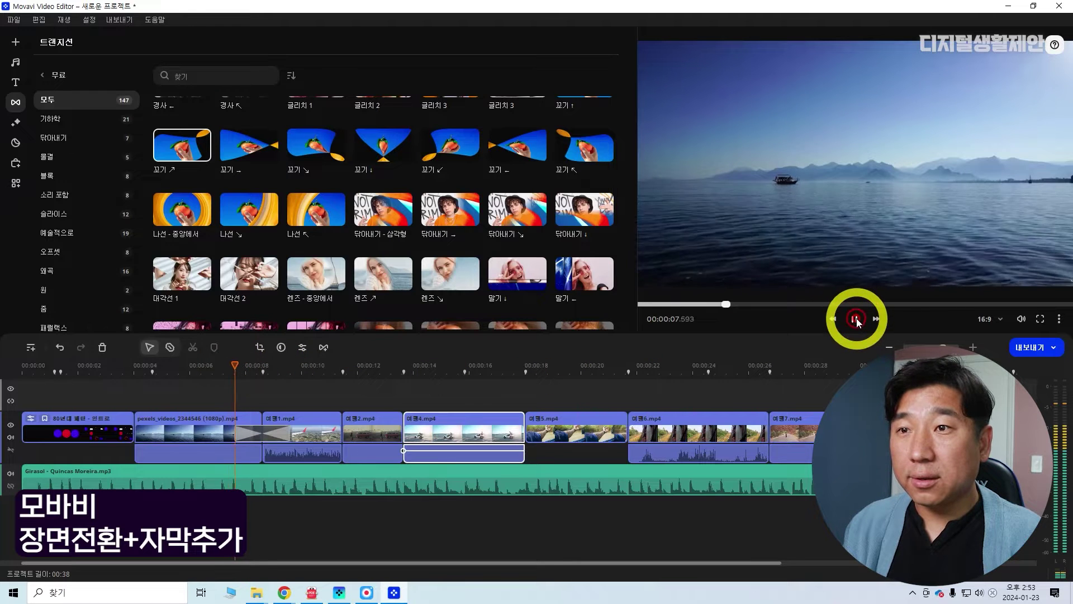
left_click(857, 320)
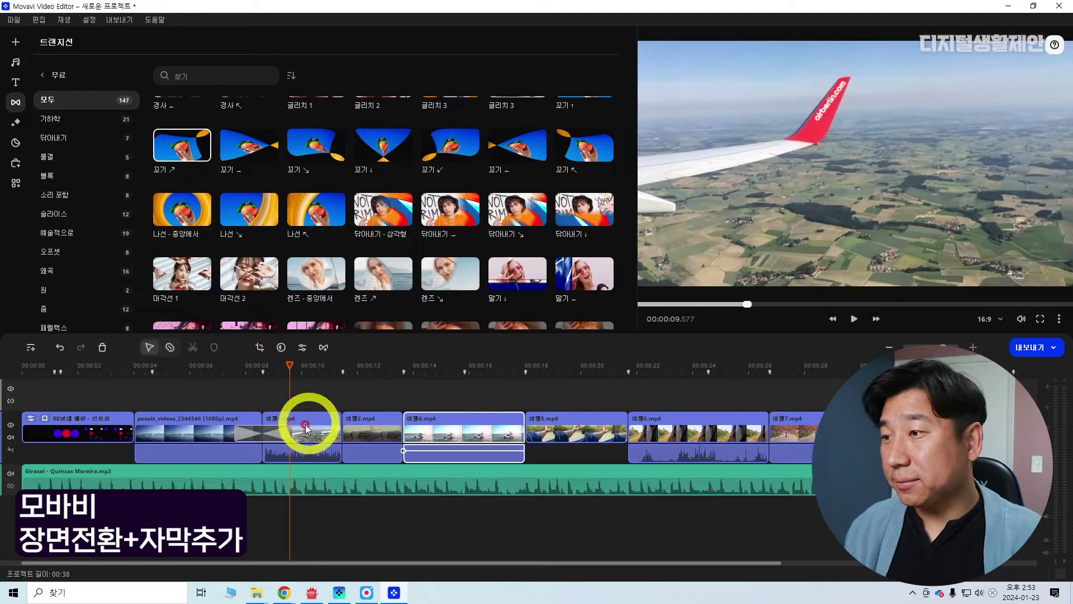
left_click(266, 434)
left_click_drag(343, 444, 250, 433)
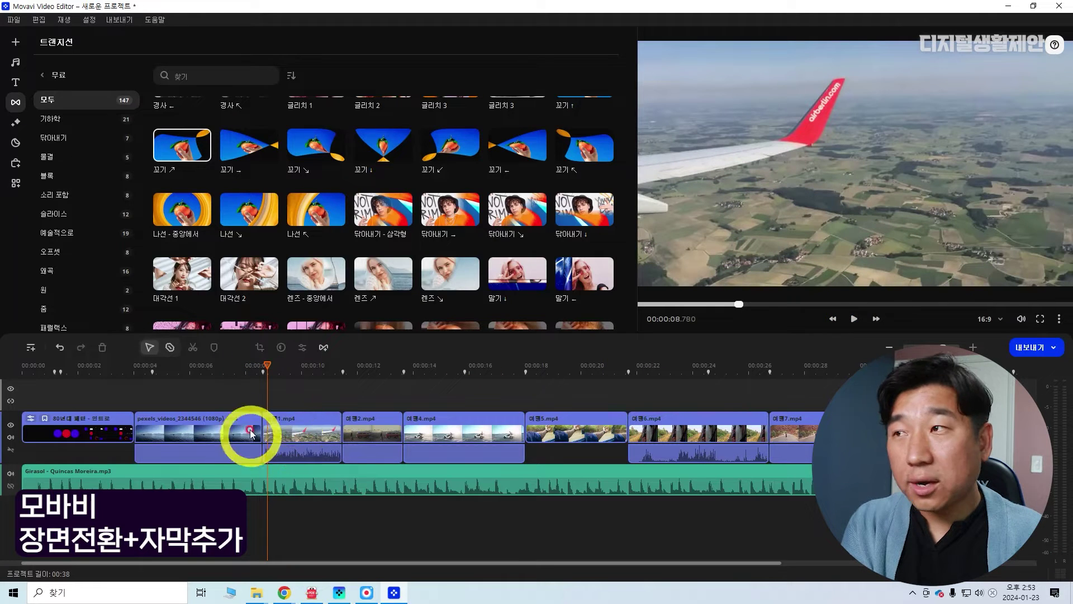
Place the Checkered transition from the 교육 & 업무 category between the pexels clip and 여행1.mp4
left_click(44, 75)
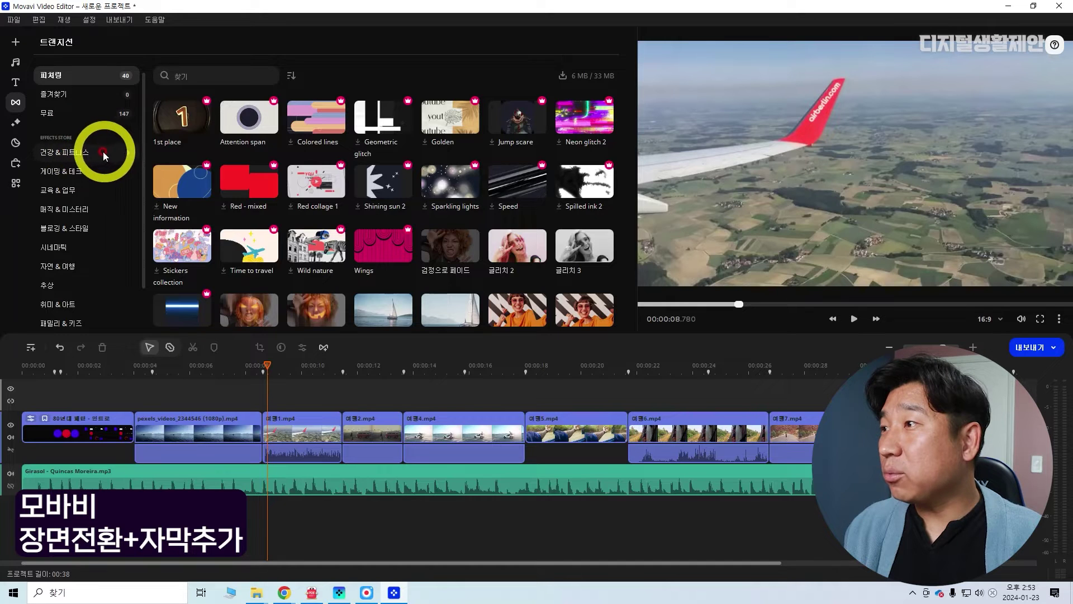
scroll(73, 167, "down", 2)
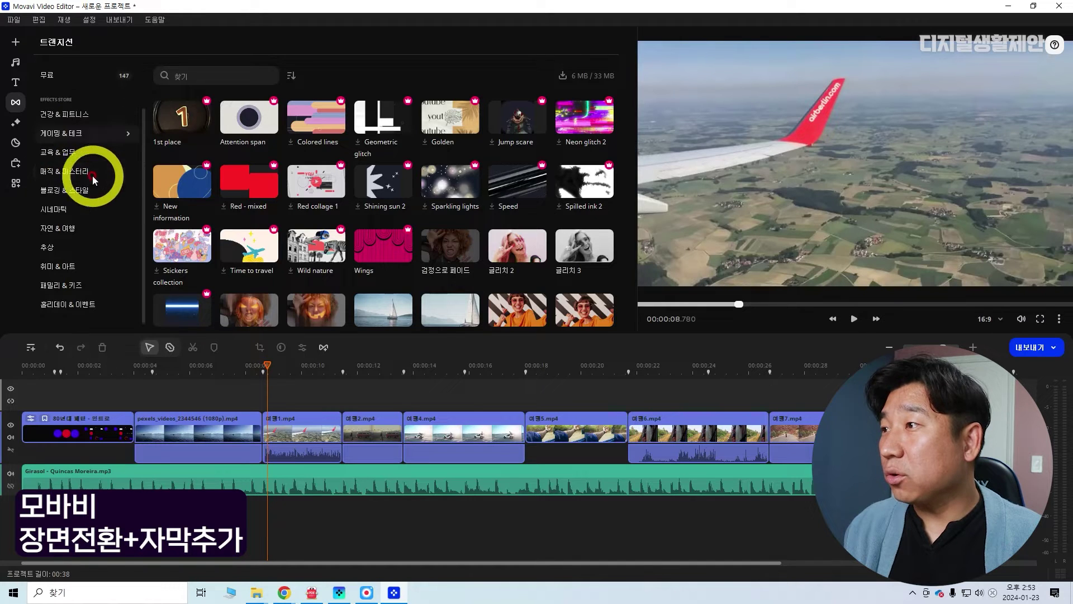
left_click(75, 155)
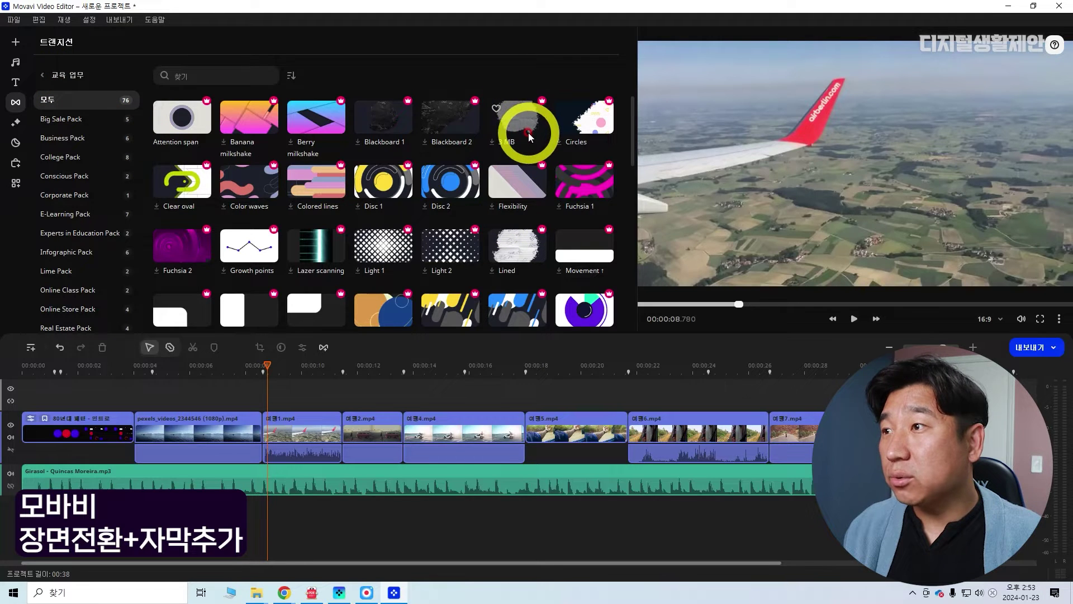
left_click_drag(525, 132, 278, 438)
Play back the Checkered transition from before the cut and delete it
left_click_drag(257, 369, 226, 369)
left_click(854, 319)
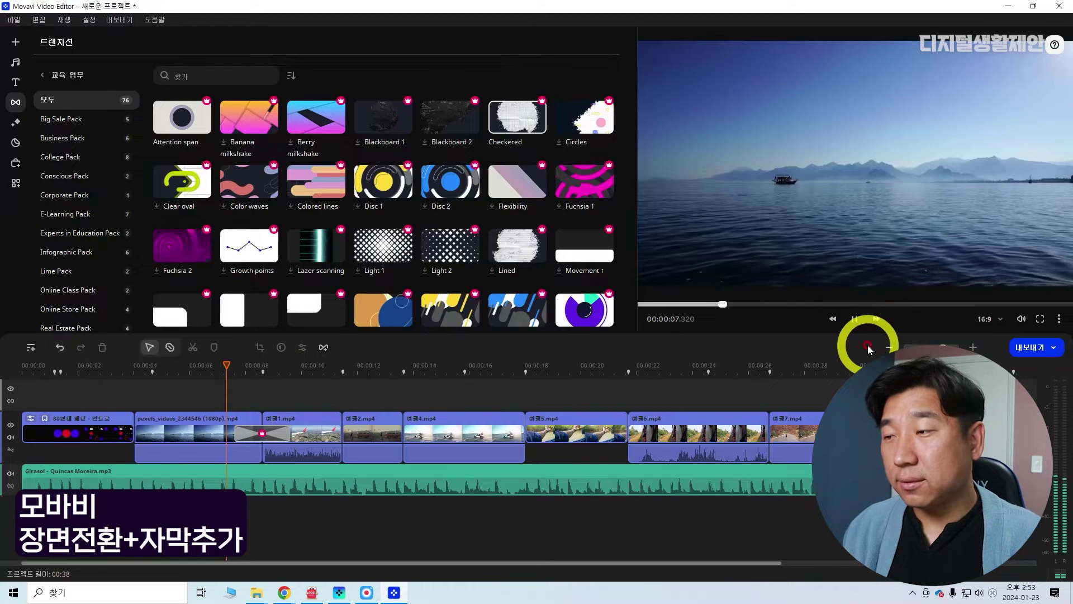
left_click(854, 319)
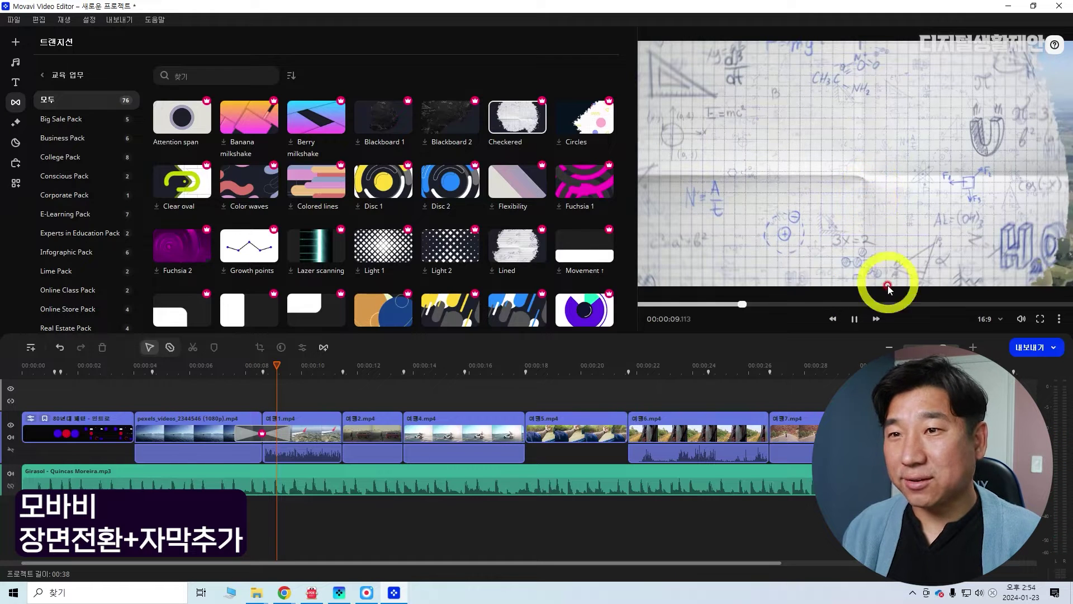
left_click(276, 431)
key("Delete")
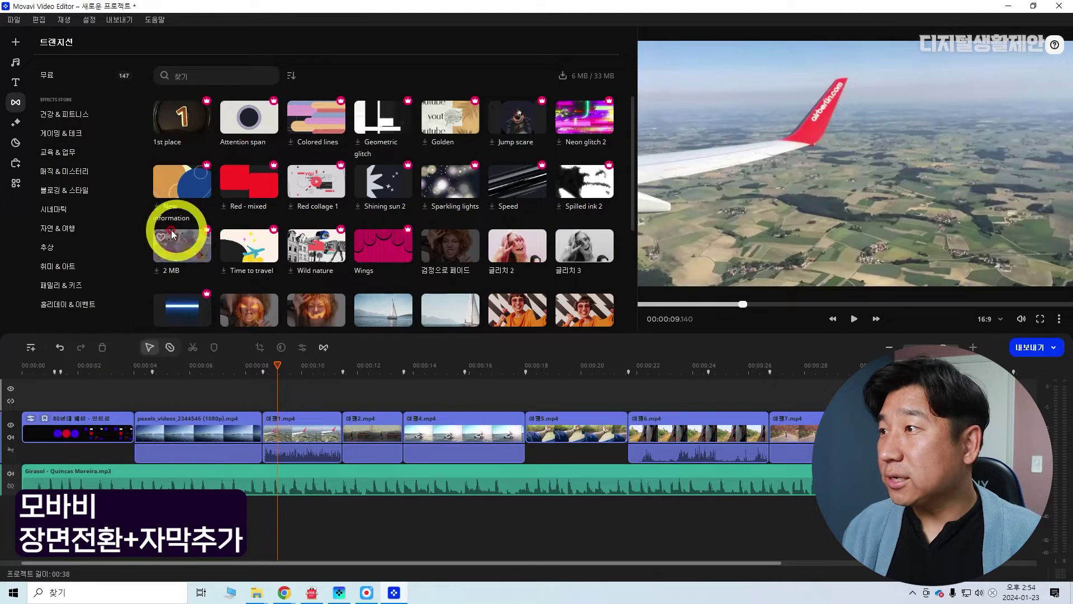
Place the Small garden transition from the 자연 & 여행 category between the pexels clip and 여행1.mp4 and play it back
left_click(65, 229)
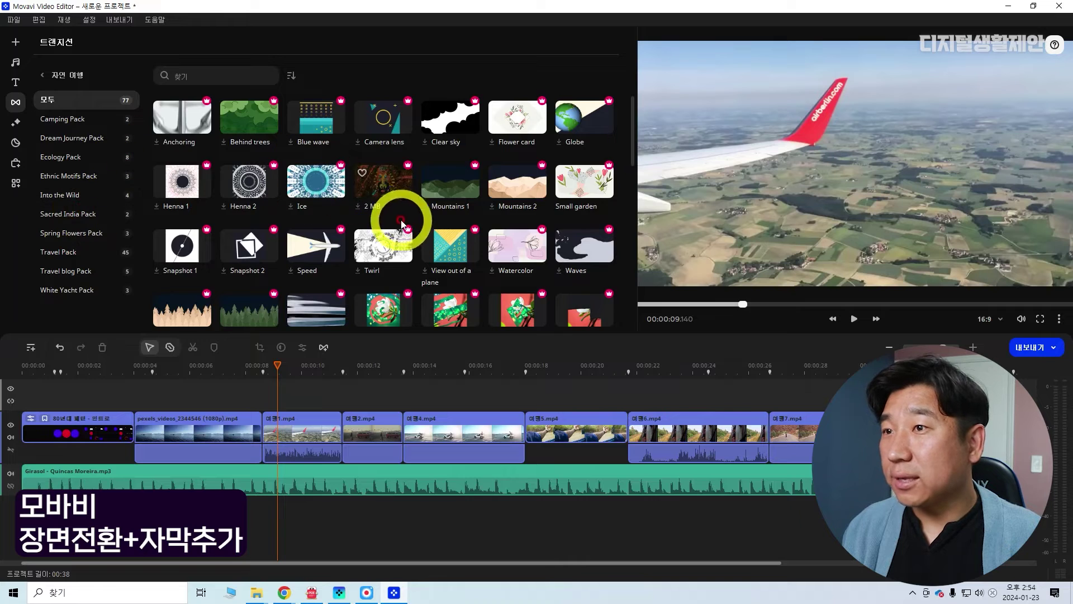
left_click_drag(578, 181, 269, 428)
left_click(861, 321)
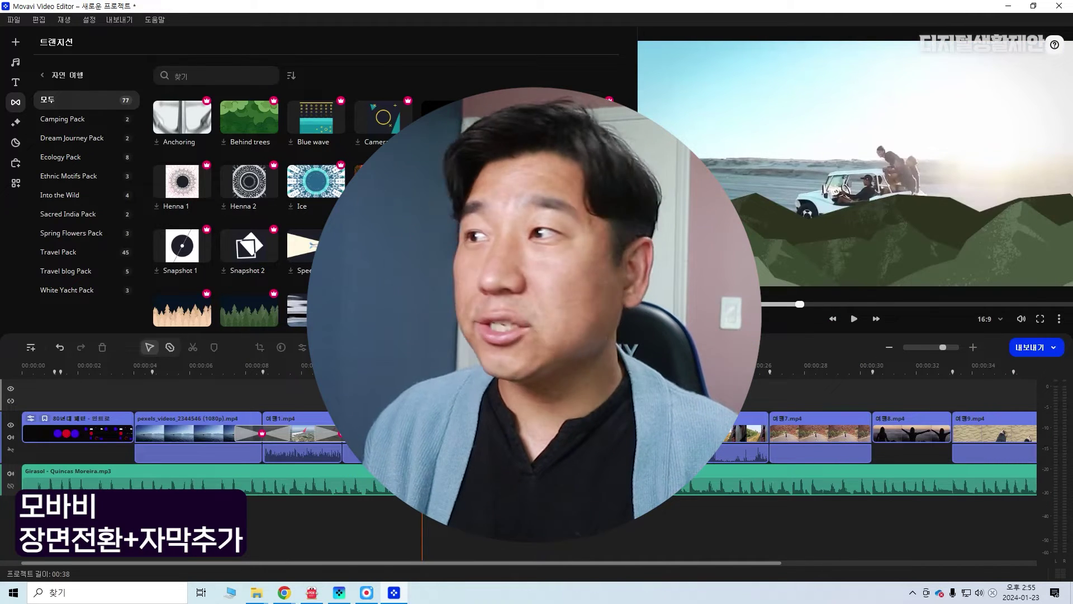
left_click(163, 230)
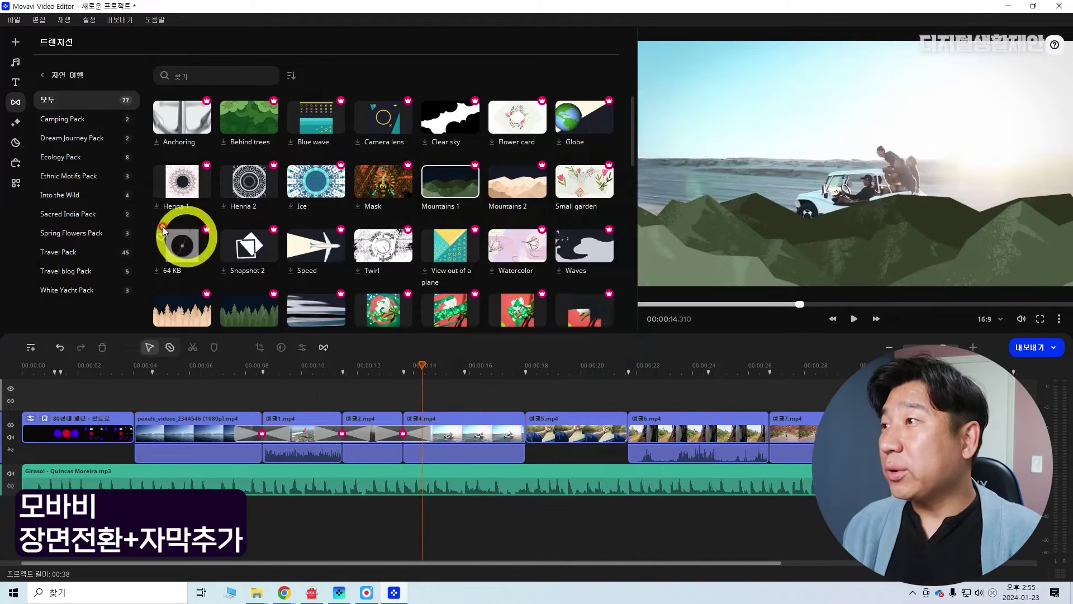
Add the free 트렌디 서클 title above the start of the pexels clip and preview its animation
left_click(16, 82)
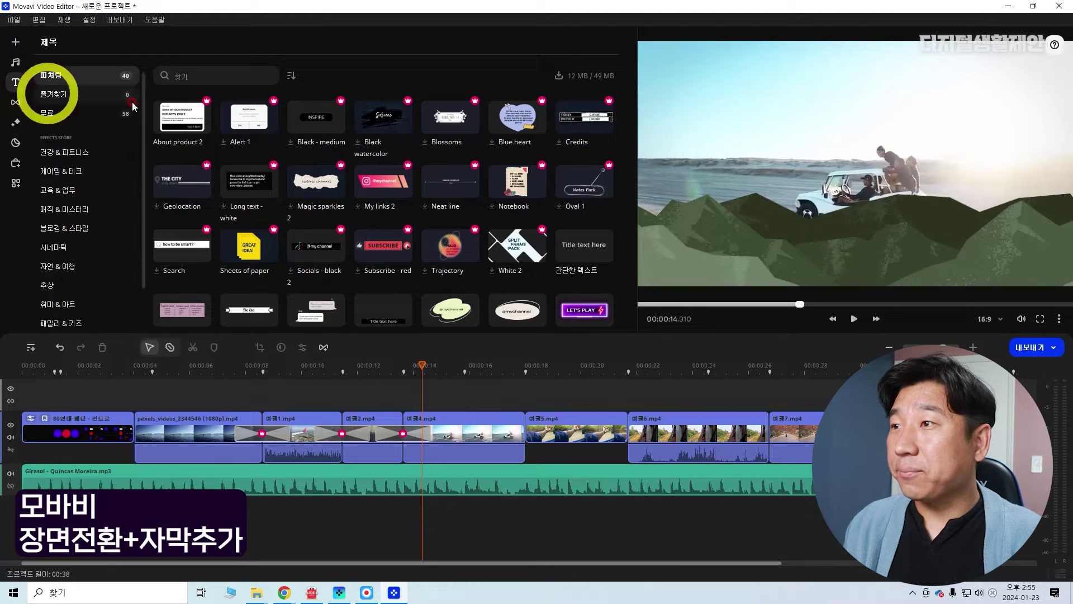
left_click(103, 113)
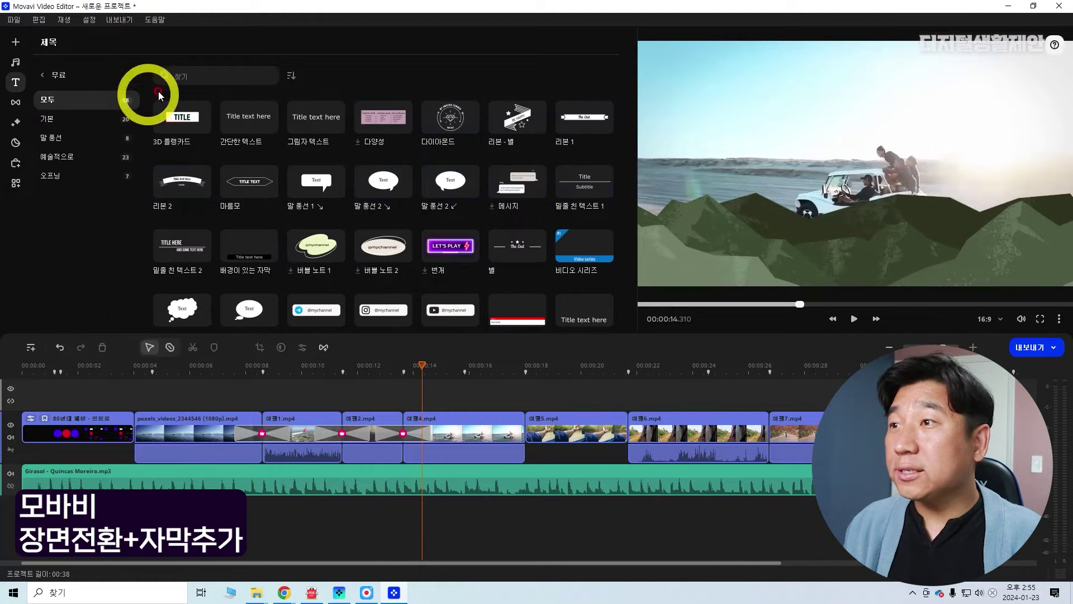
scroll(336, 168, "down", 5)
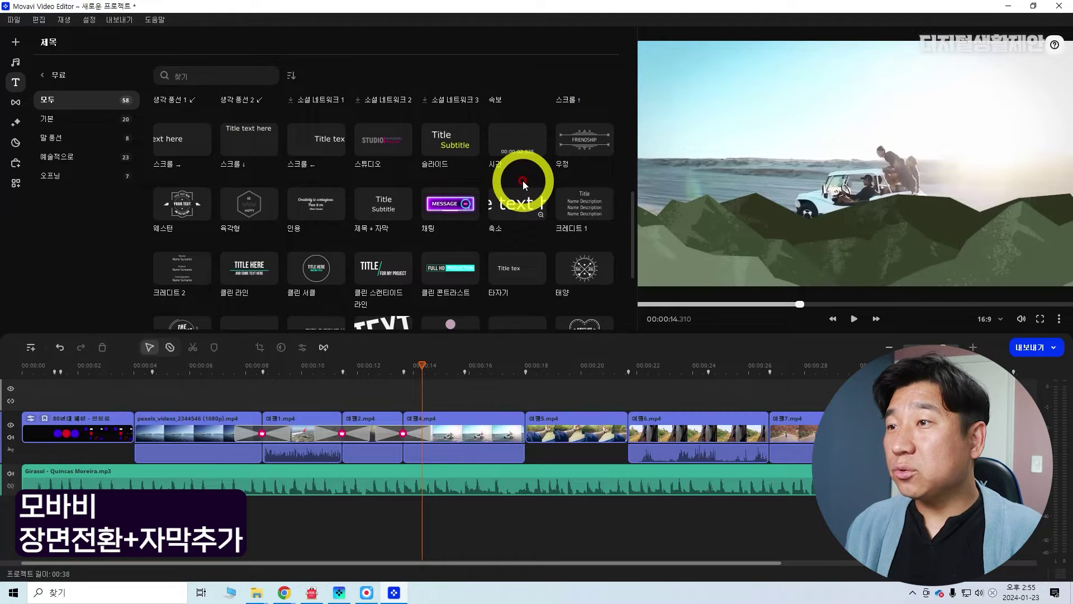
scroll(519, 177, "down", 2)
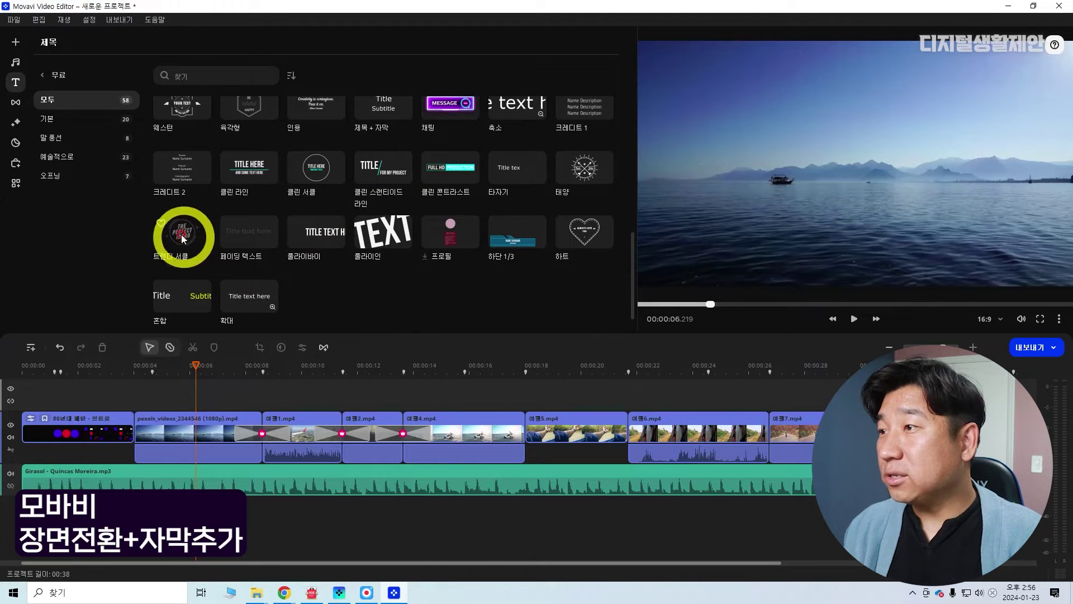
left_click_drag(179, 240, 140, 399)
left_click(854, 319)
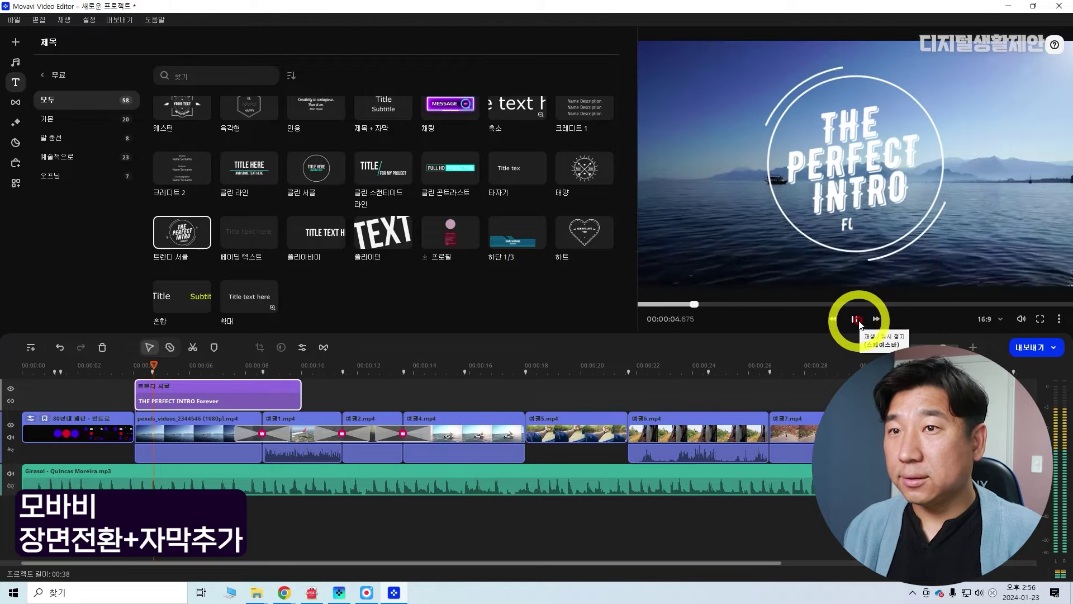
left_click(857, 320)
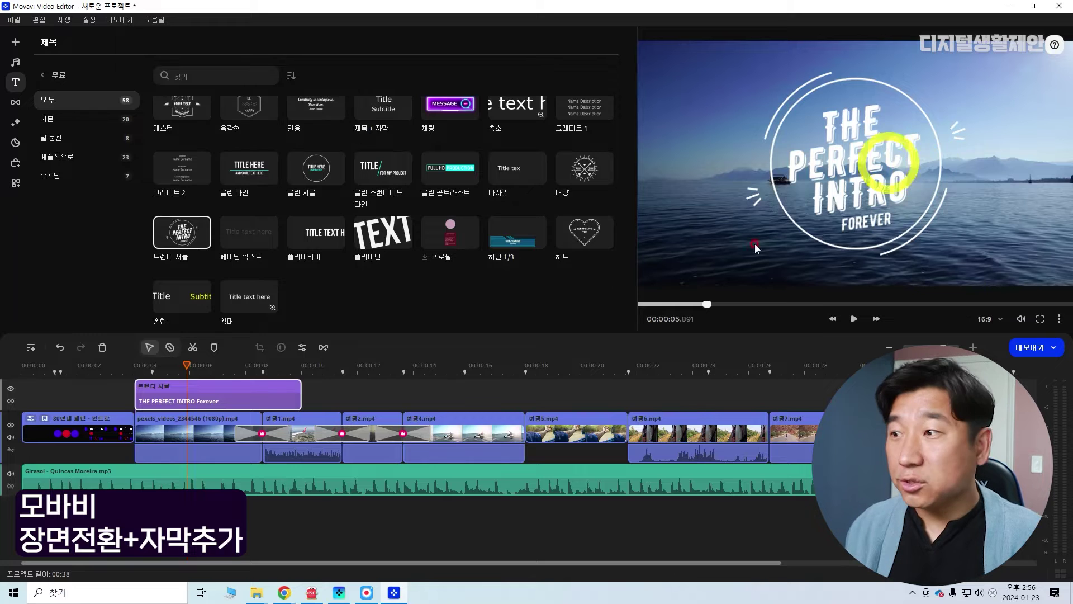
Replace the title's first line, THE, with 지금 and change its font to a bold Korean typeface
left_click(929, 157)
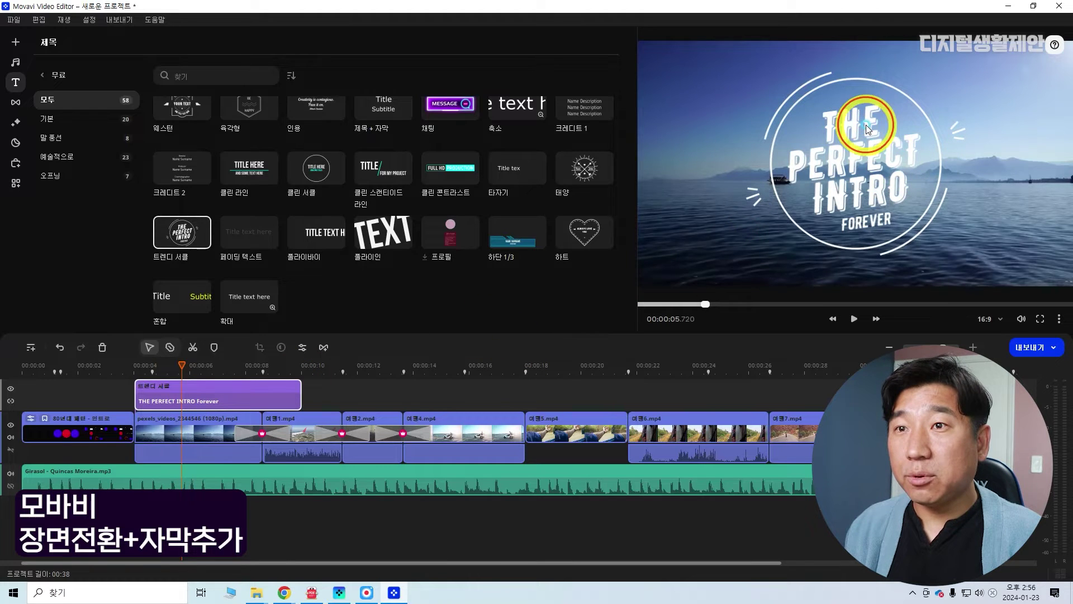
double_click(866, 125)
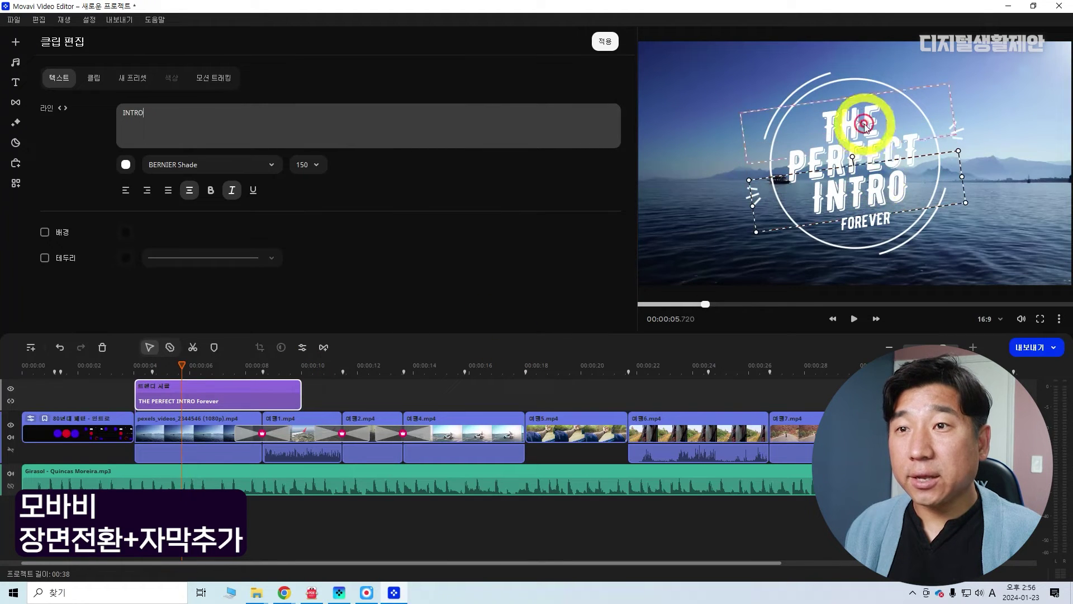
left_click(177, 119)
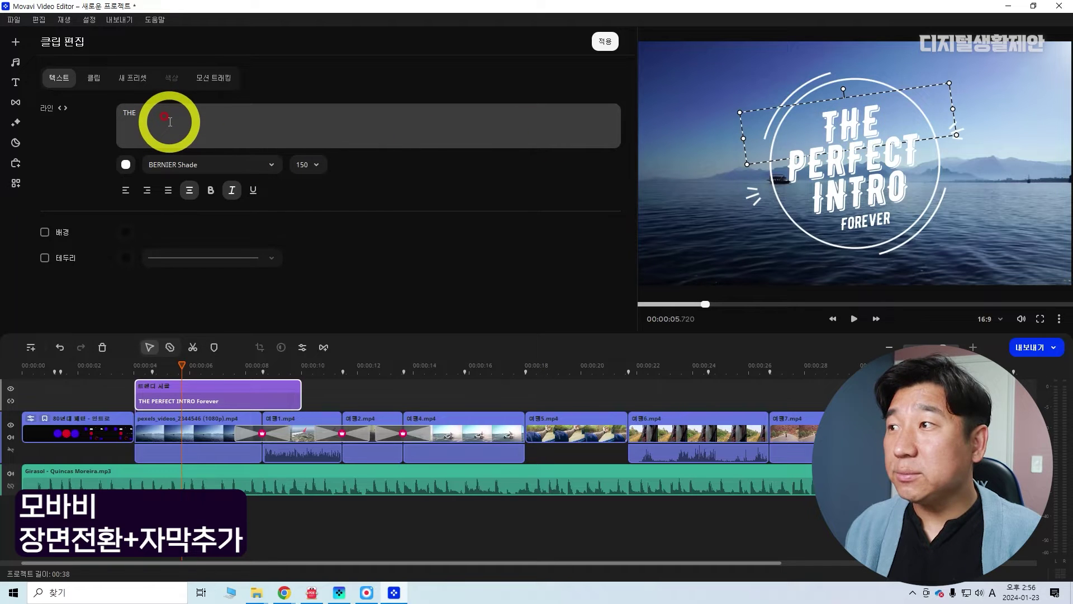
left_click_drag(165, 121, 408, 154)
type("wlrm")
key("BackSpace")
key("BackSpace")
key("BackSpace")
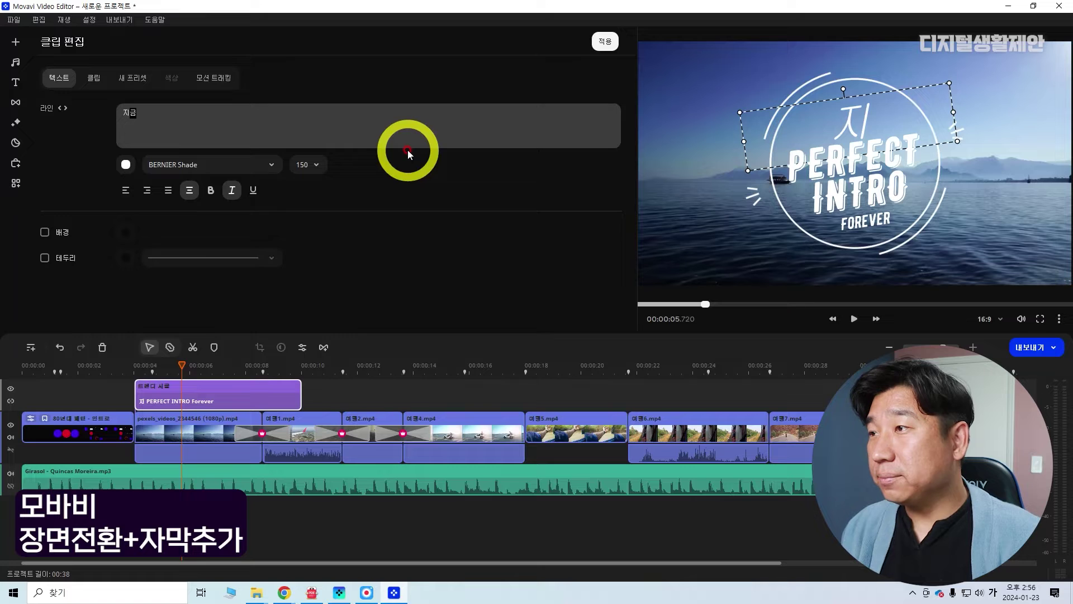
left_click(212, 164)
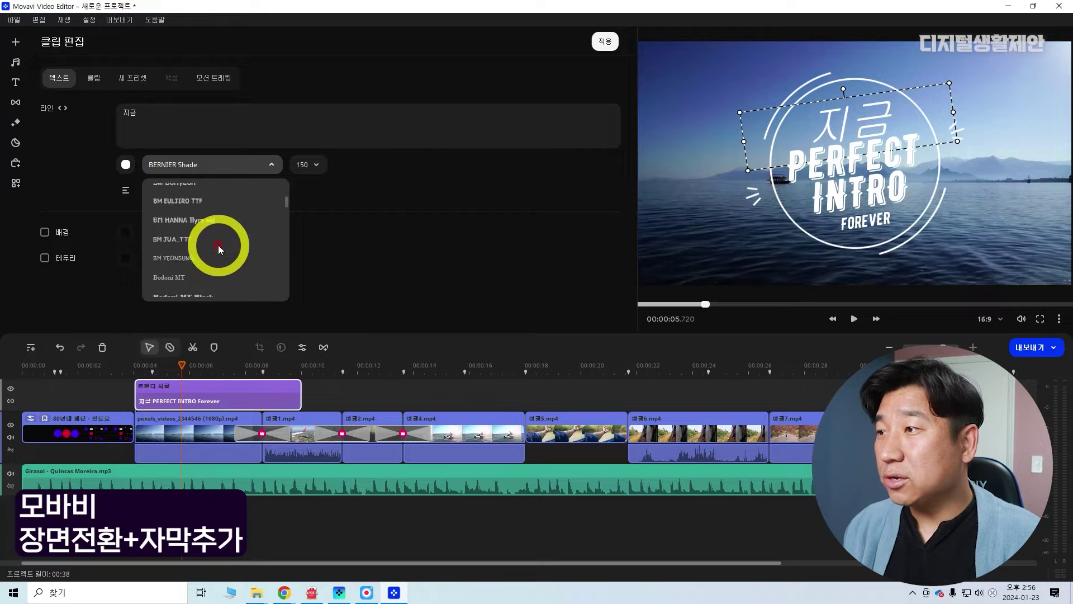
Replace the title's second line, PERFECT, with 떠나는
left_click(846, 149)
key("ctrl+a")
type("ㄸ")
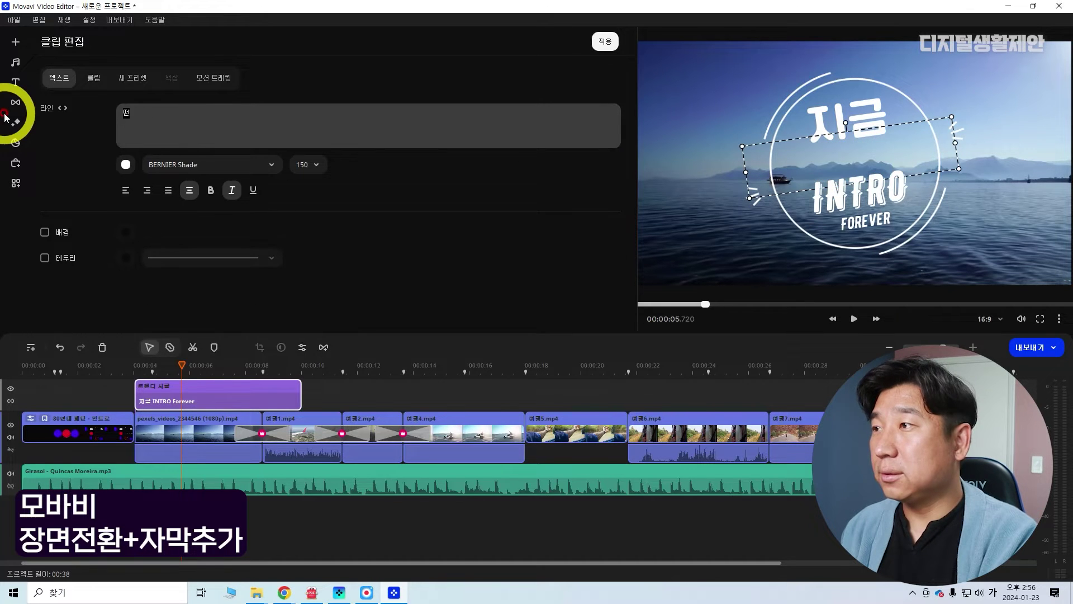
Replace the title's third line, INTRO, with 여행 and set its font to G마켓 산스 Bold
left_click(872, 192)
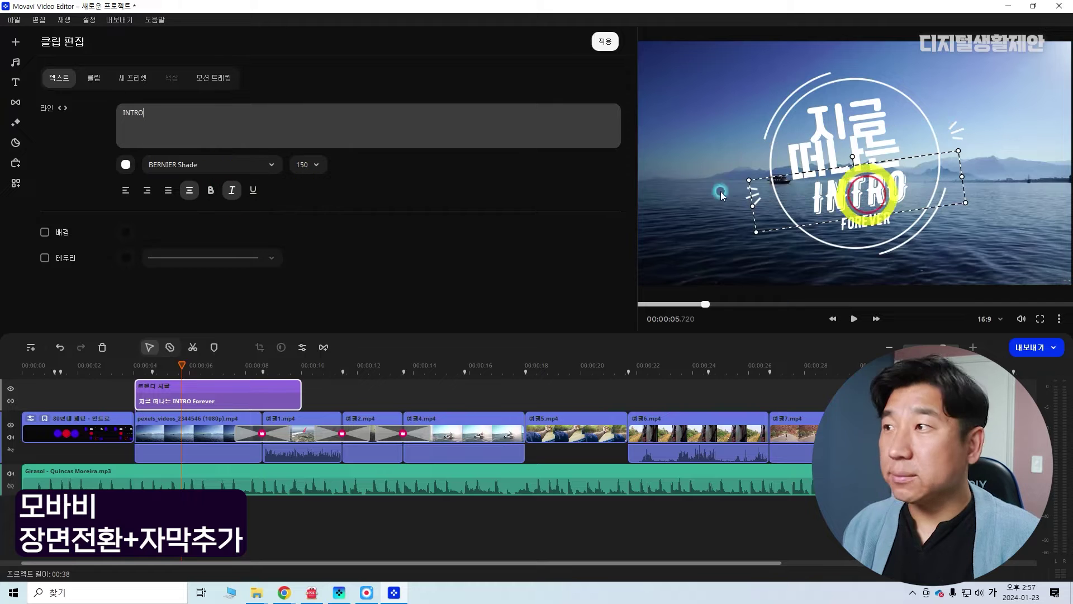
key("ctrl+a")
type("여행")
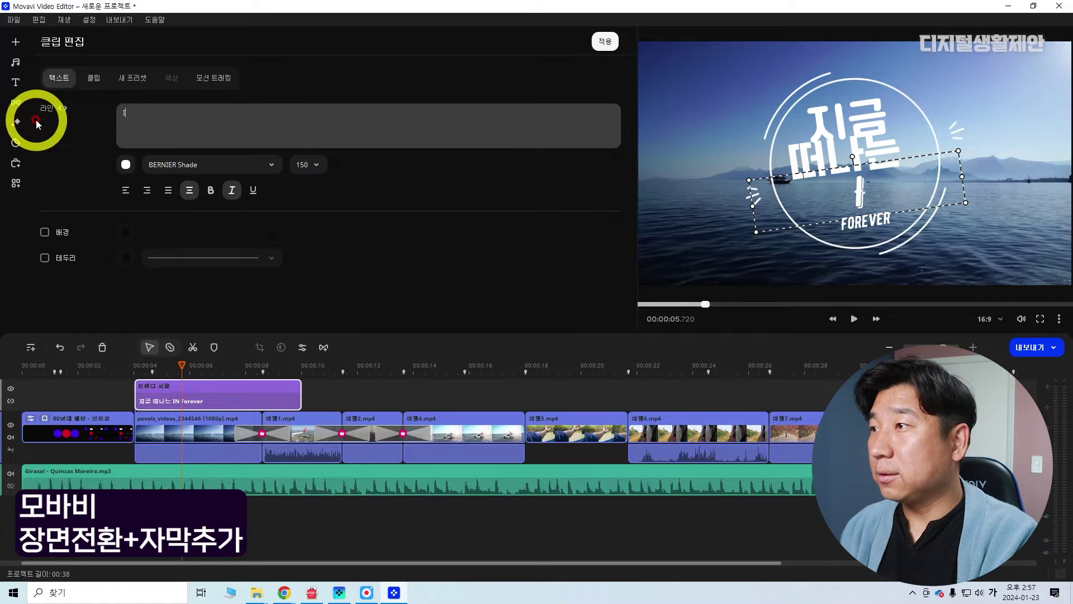
left_click(307, 187)
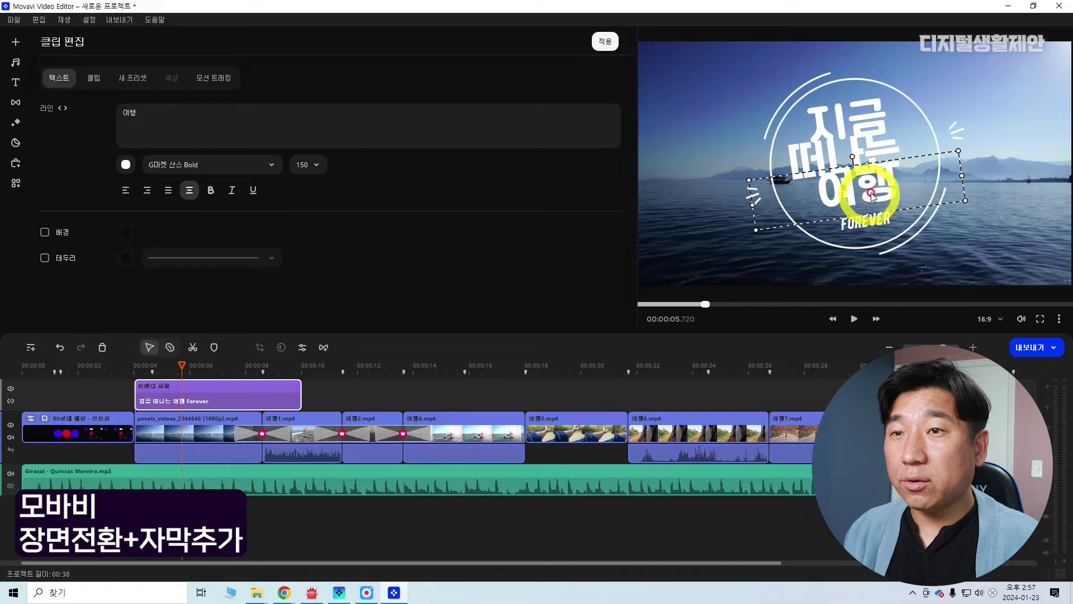
Try orange #ff5d00 and font size 120 on the 여행 line, restoring white and size 150
left_click(125, 164)
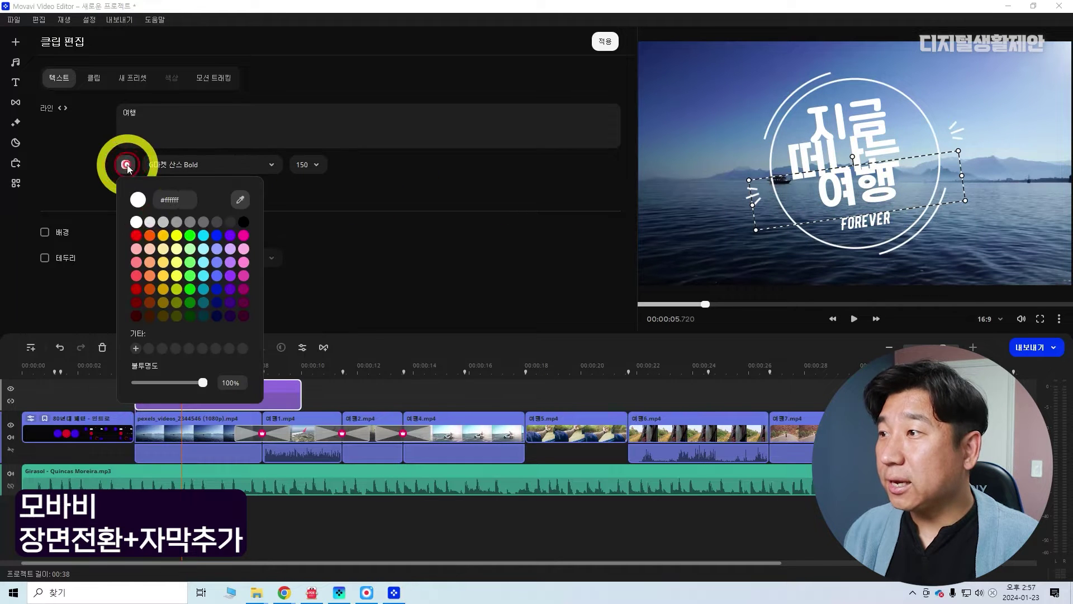
left_click(149, 235)
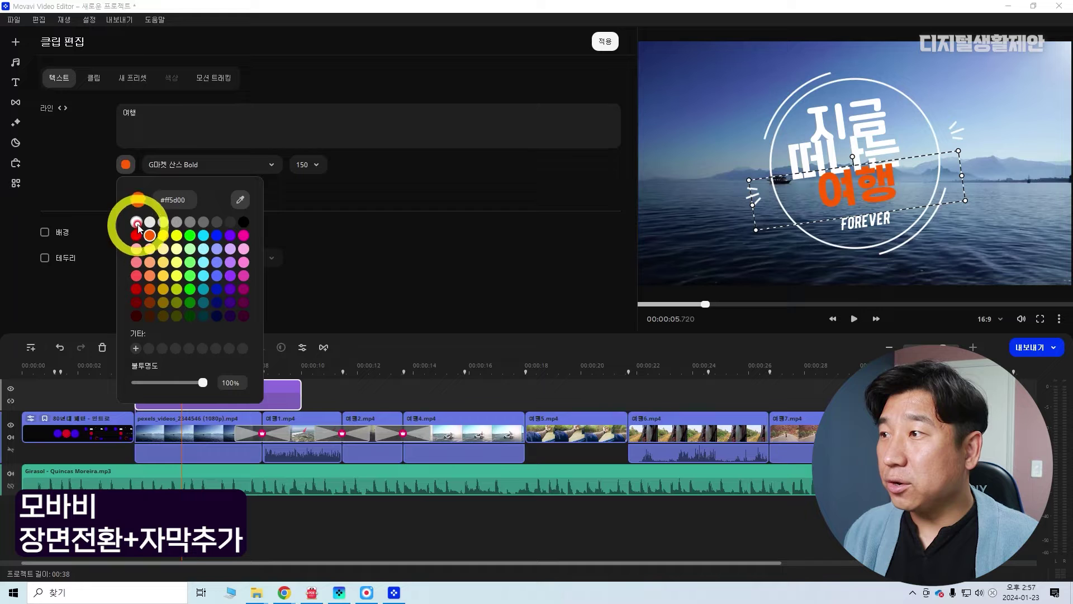
left_click(137, 223)
left_click(316, 165)
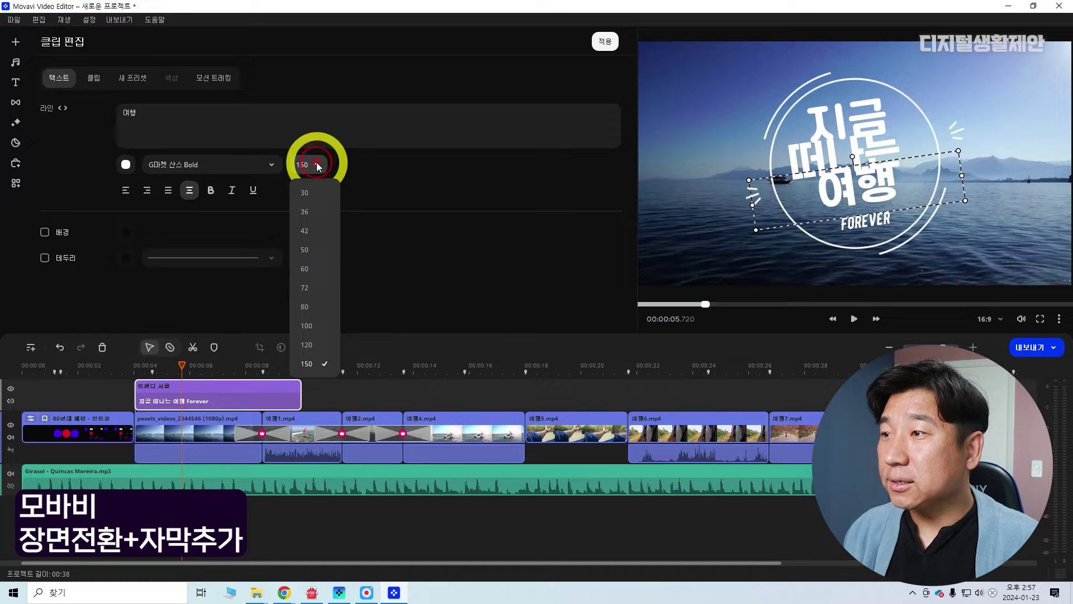
left_click(312, 344)
left_click(310, 165)
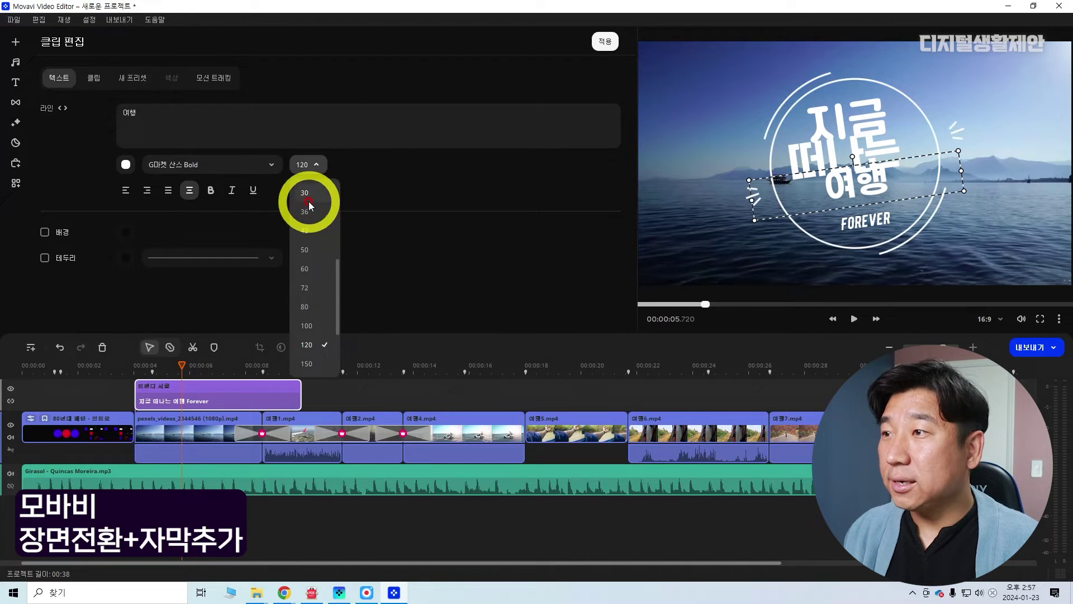
left_click(306, 364)
Play back the 지금 떠나는 여행 title from its start and shorten it to end with the pexels clip
left_click_drag(192, 364, 137, 371)
left_click(854, 319)
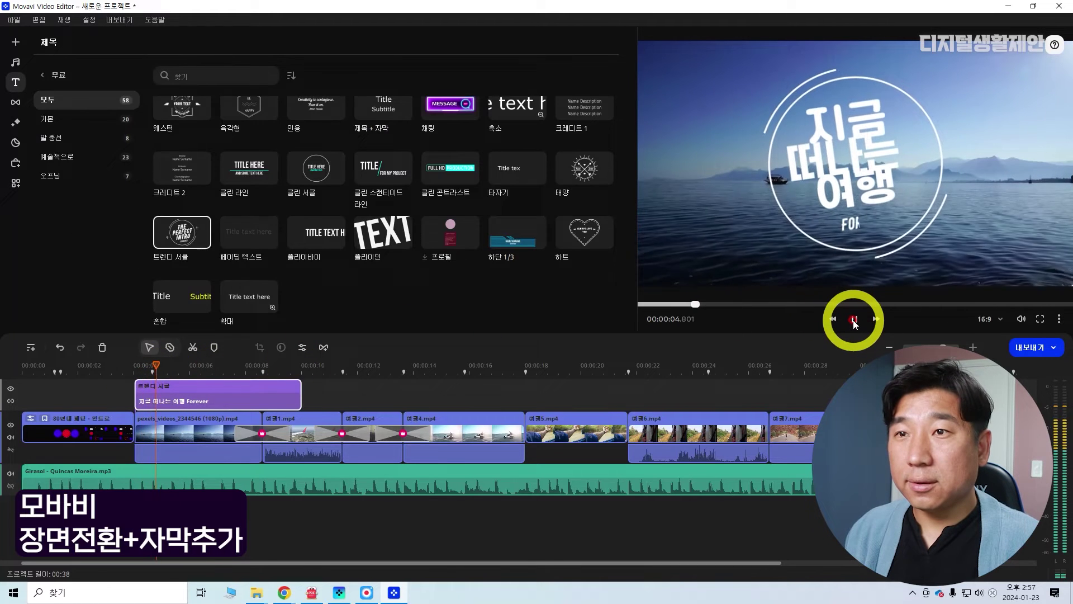
left_click(940, 200)
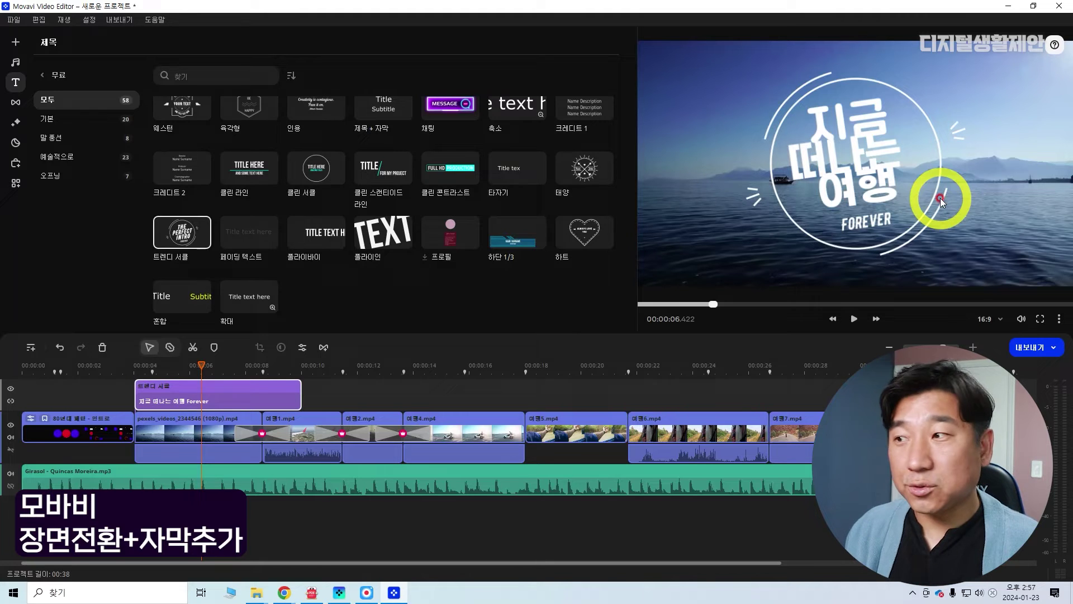
left_click_drag(301, 386, 267, 377)
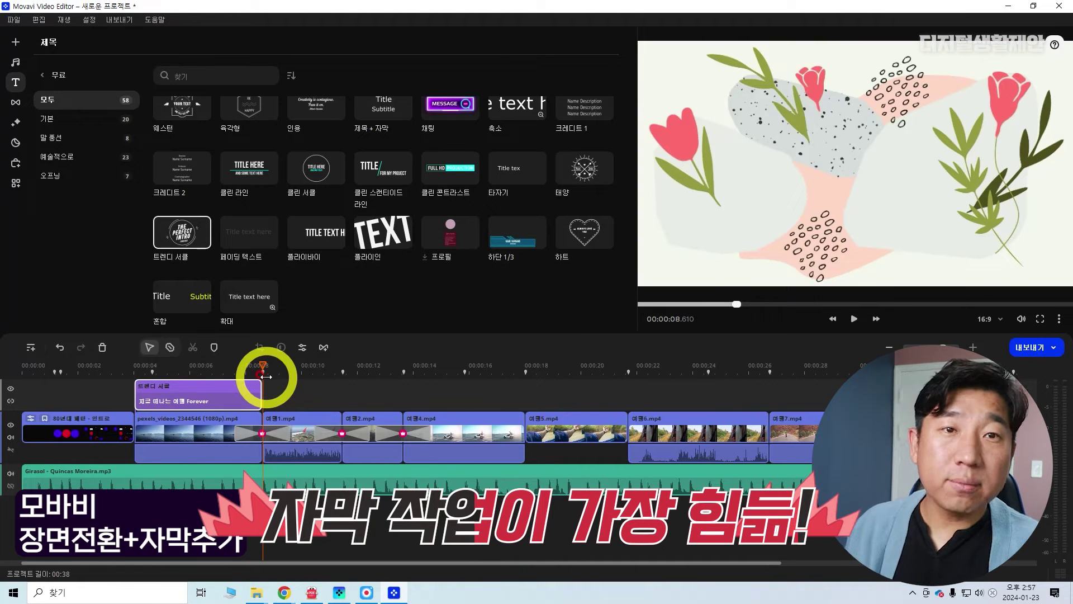
Add the Interesting fact 2 title from the 자연 & 여행 category above the start of 여행5.mp4
left_click(44, 75)
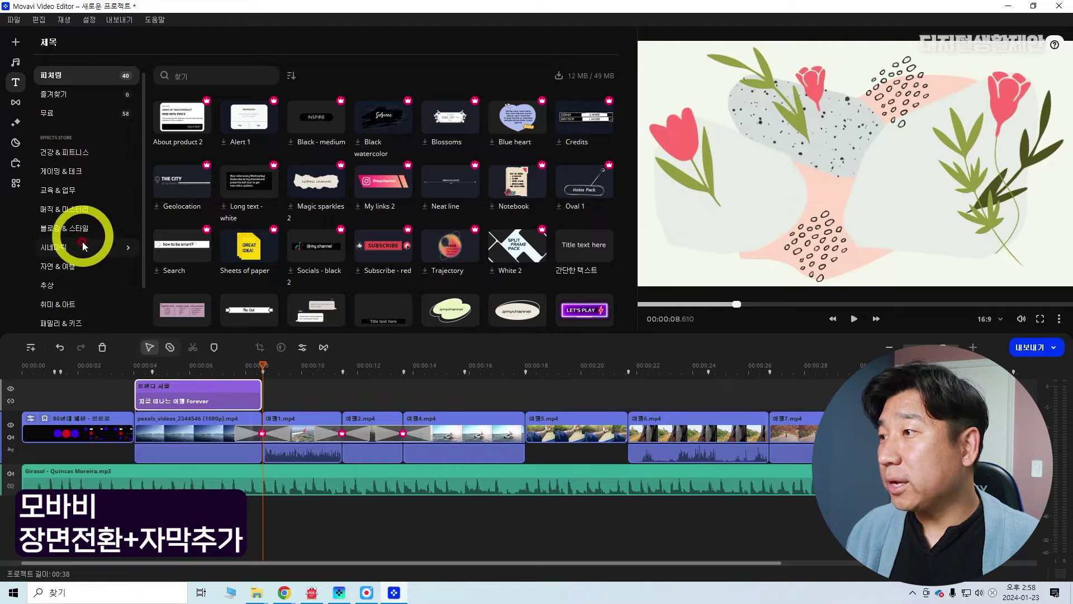
left_click(70, 266)
scroll(302, 184, "down", 3)
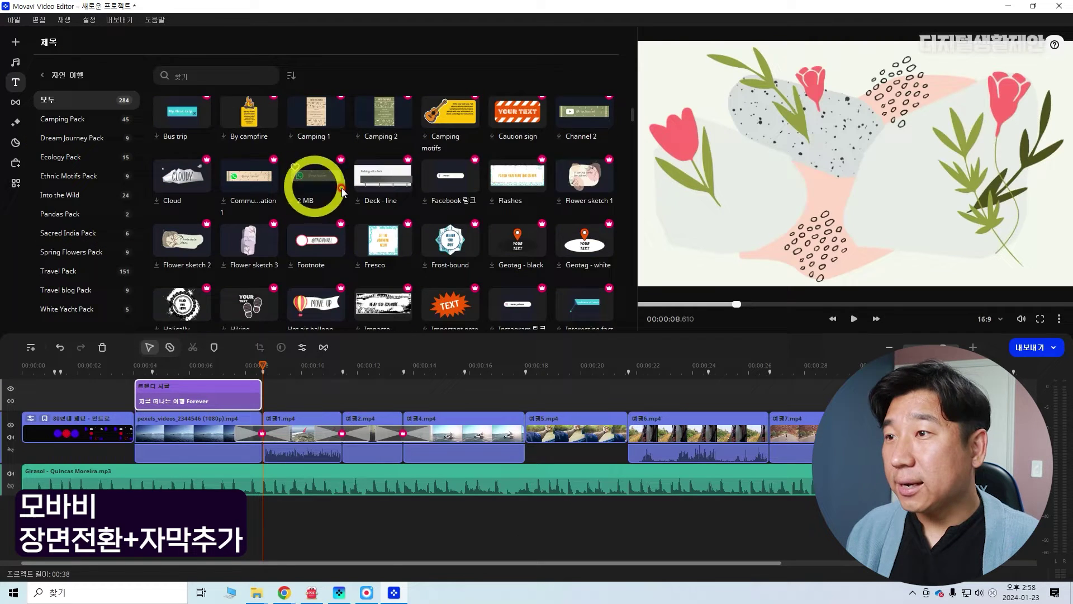
scroll(585, 217, "down", 1)
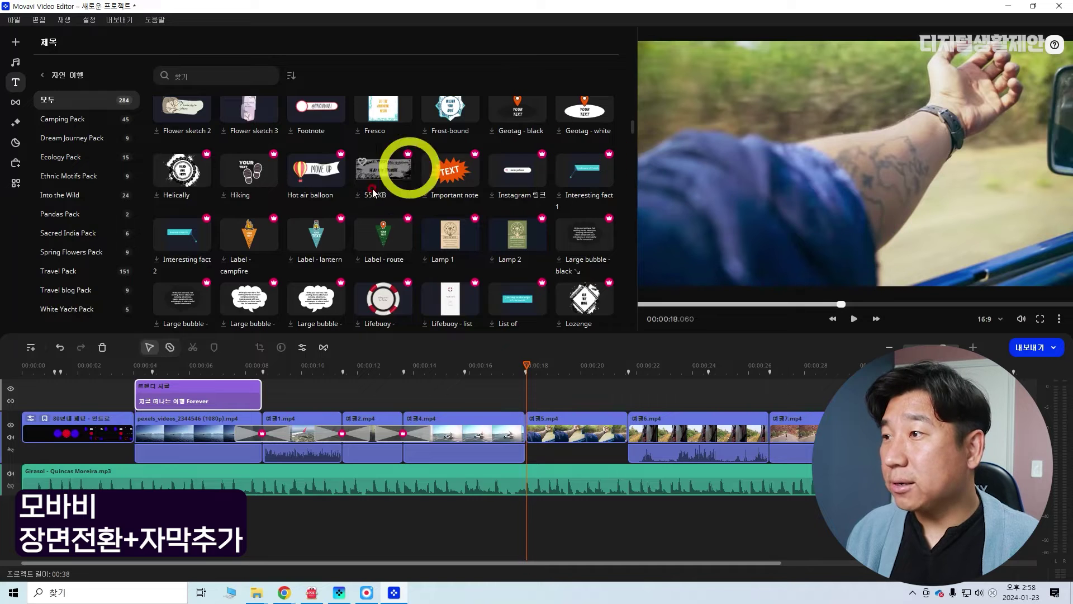
left_click_drag(200, 242, 537, 386)
Change the Interesting fact 2 text to 지금 느끼는 자유 and set its font to G마켓 산스 TTF Bold
double_click(626, 386)
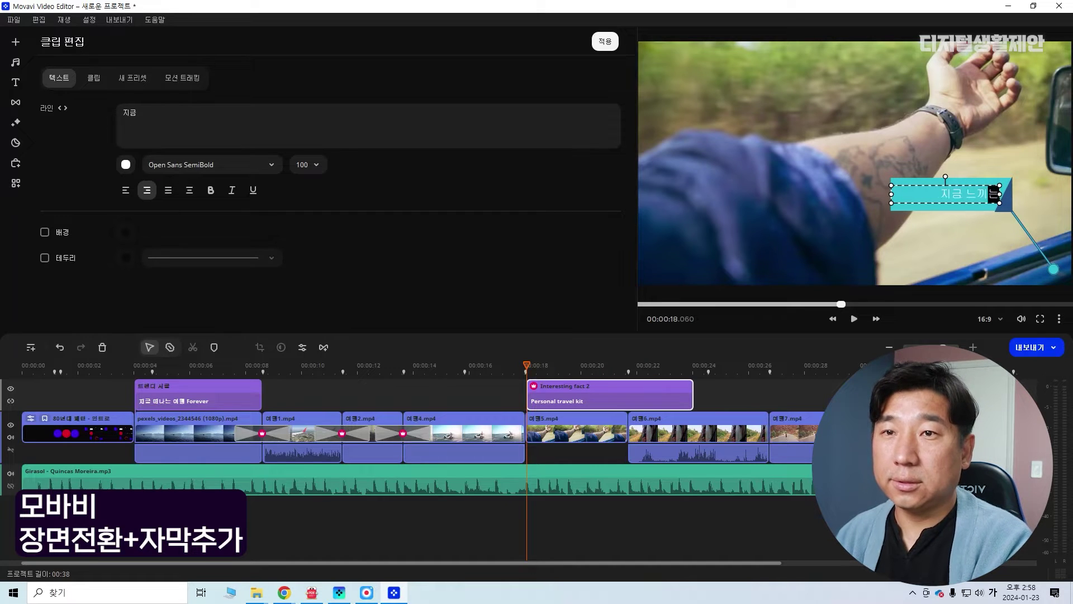
type("자유")
left_click(213, 164)
left_click(216, 262)
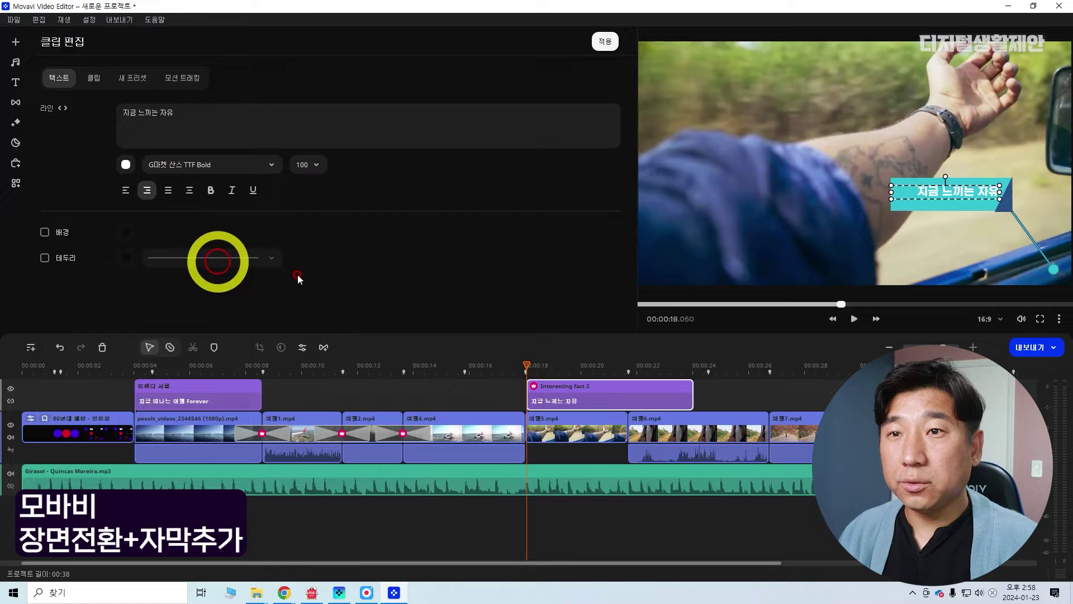
Shrink the Interesting fact 2 callout and position it so its pointer ends on the tattooed forearm
left_click(941, 253)
left_click(1015, 269)
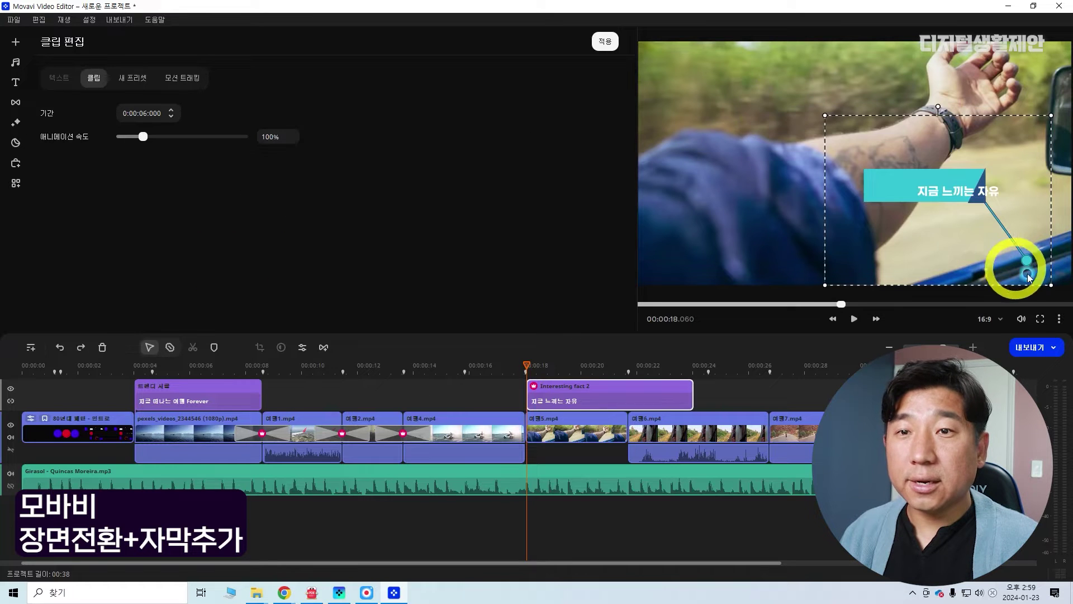
left_click_drag(1052, 281, 998, 241)
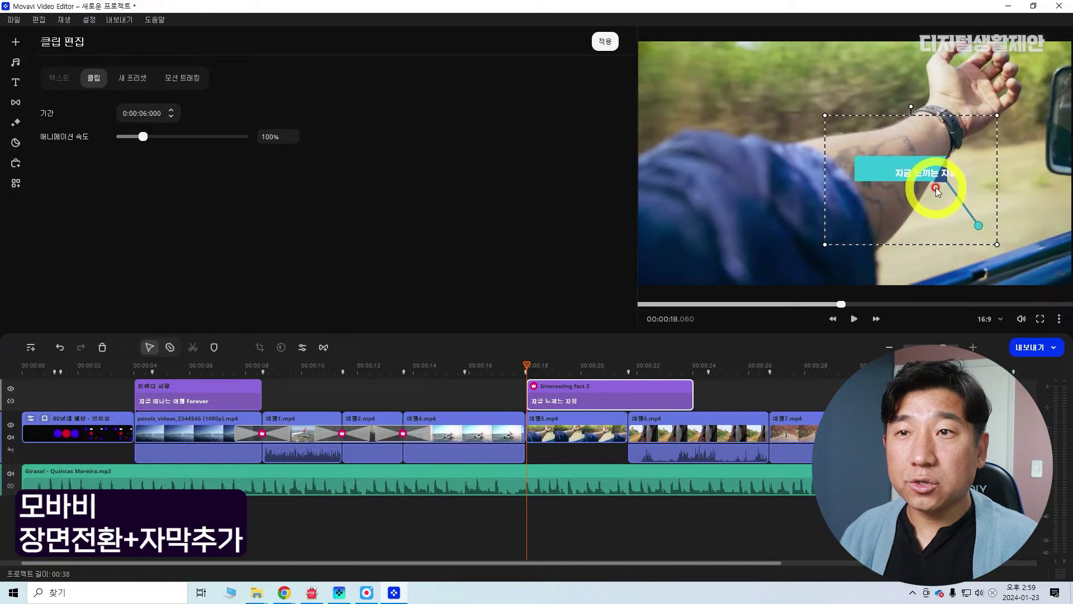
left_click_drag(937, 191, 877, 97)
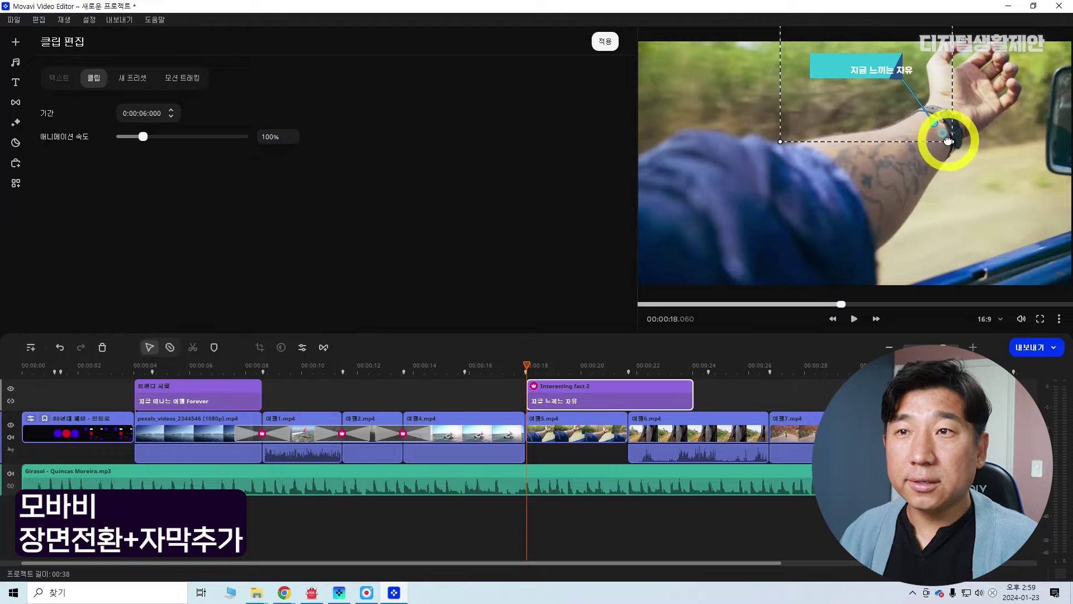
left_click_drag(905, 100, 877, 163)
Play back the 지금 느끼는 자유 title from the start of 여행5.mp4
left_click(865, 352)
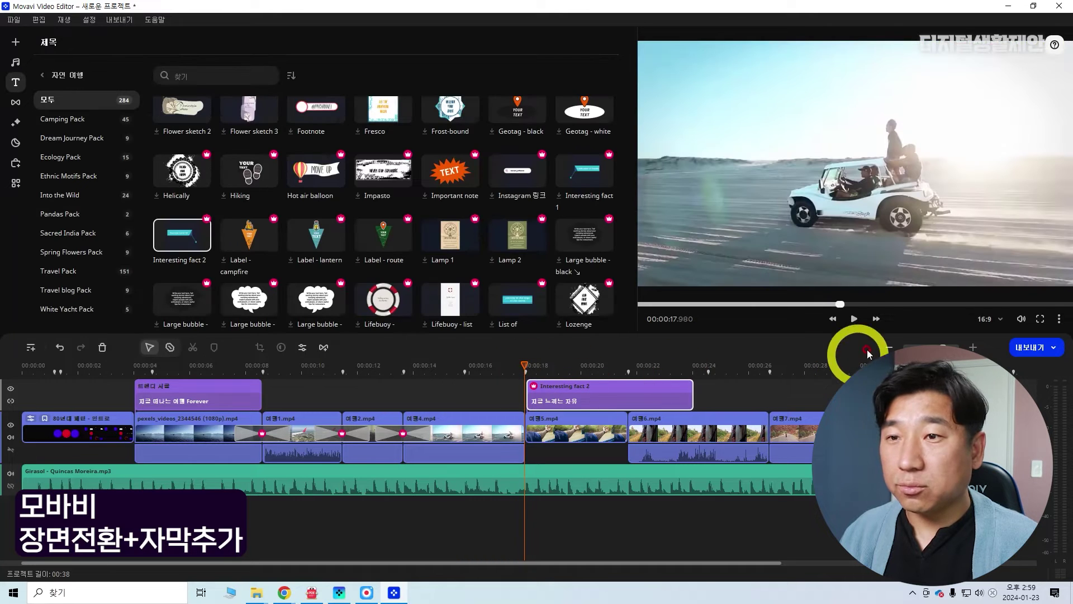
left_click(856, 321)
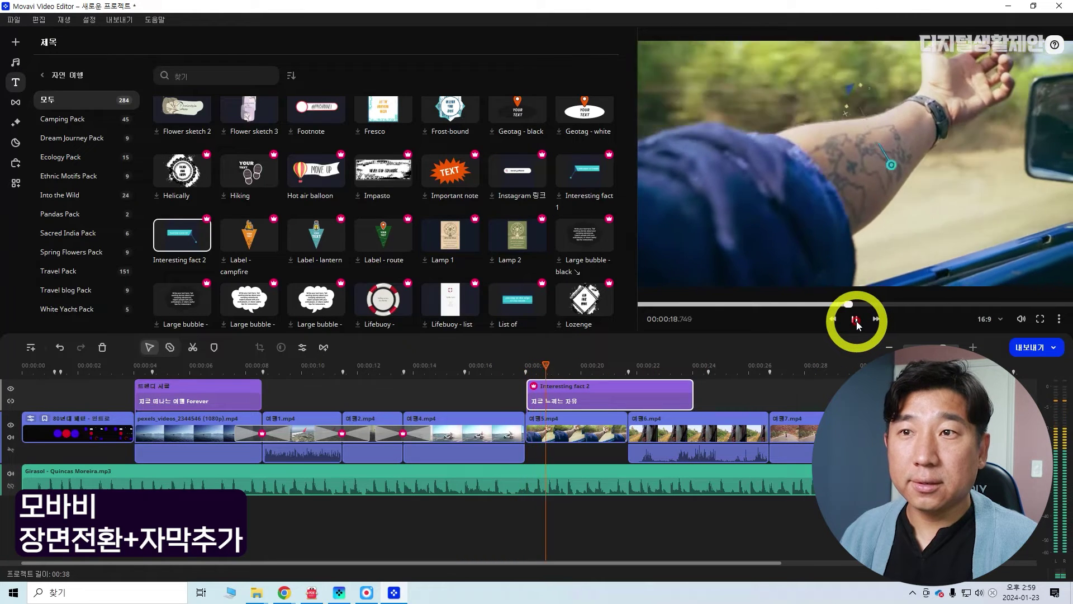
left_click(855, 319)
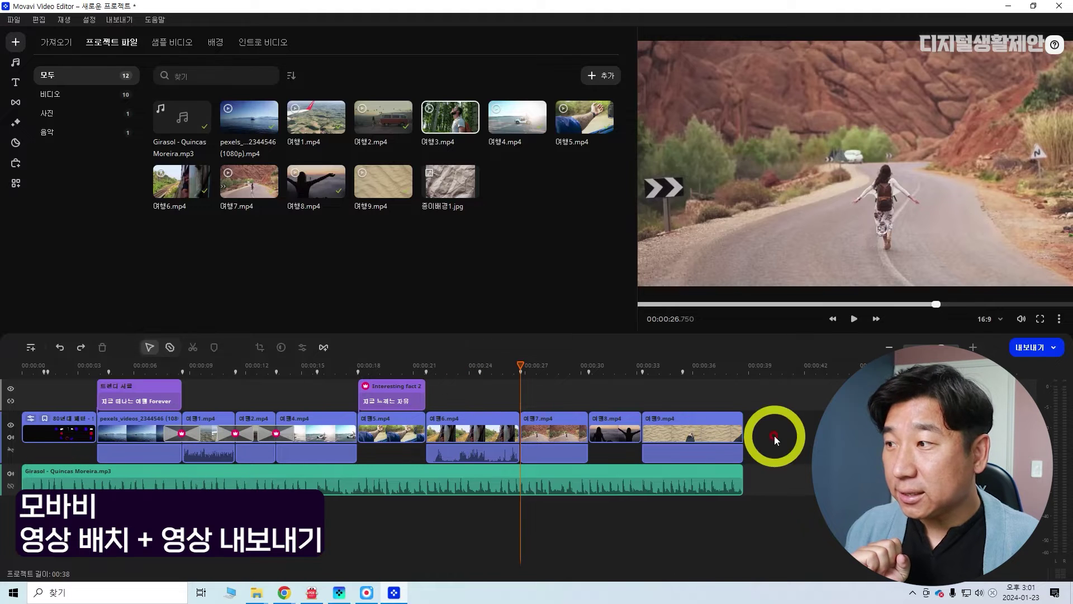
Add a video track and place 여행3.mp4 on it above 여행7.mp4, trimmed to the same length
left_click(31, 348)
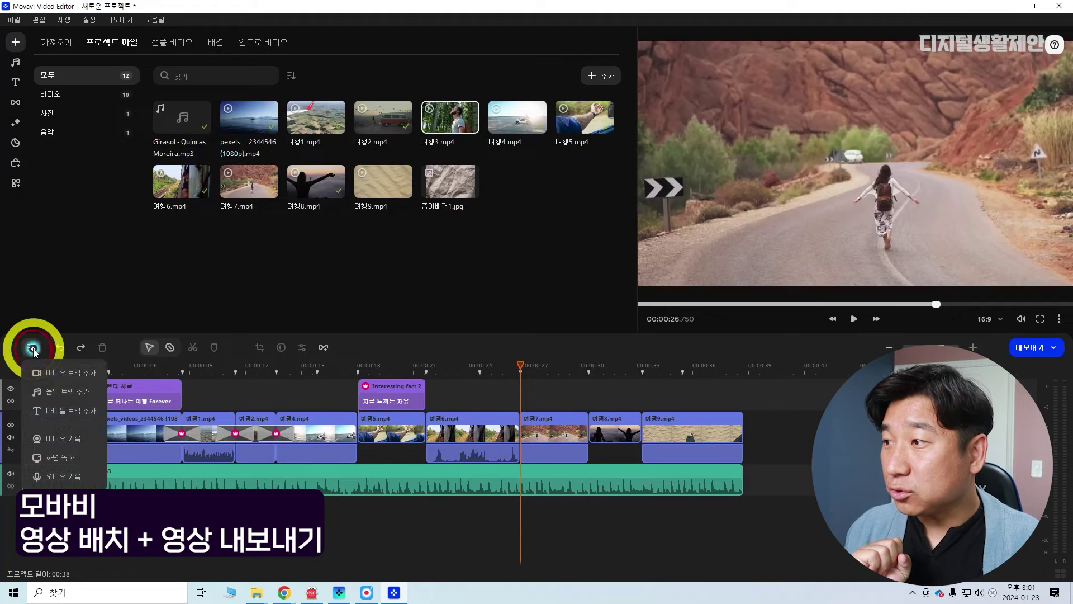
left_click(77, 374)
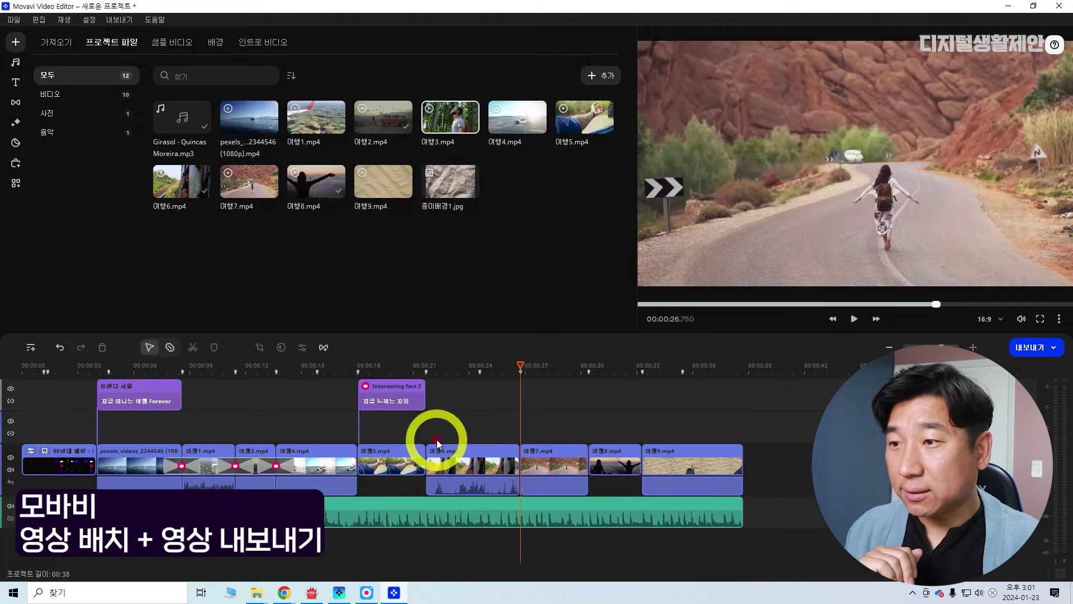
left_click(457, 117)
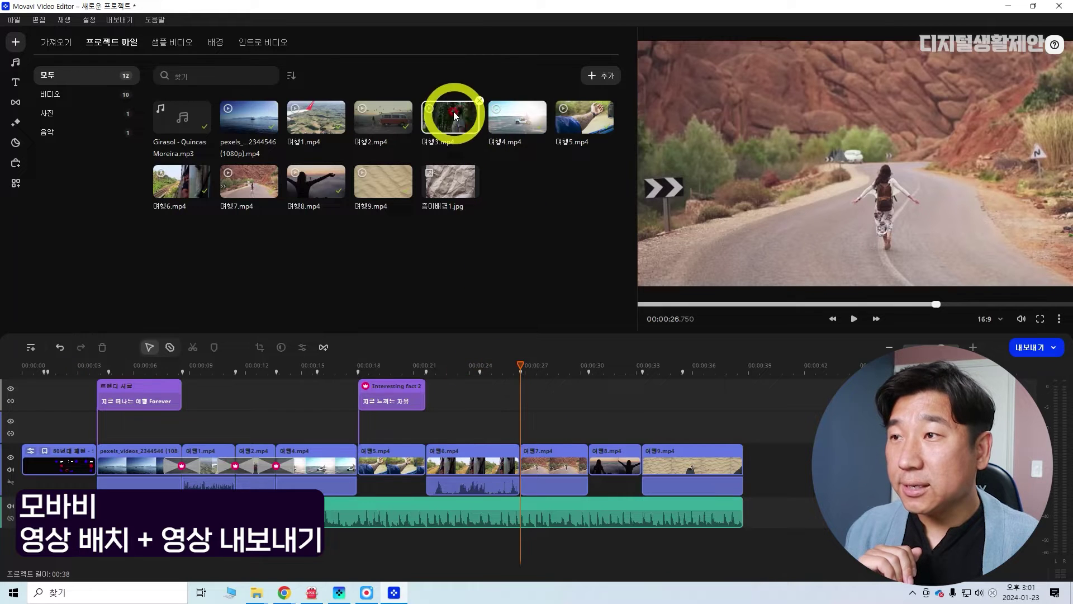
left_click_drag(454, 123, 526, 430)
left_click_drag(642, 431, 587, 436)
Examine how 여행3.mp4 overlaps 여행7.mp4 at several points and open the upper clip's properties
left_click_drag(585, 366, 555, 374)
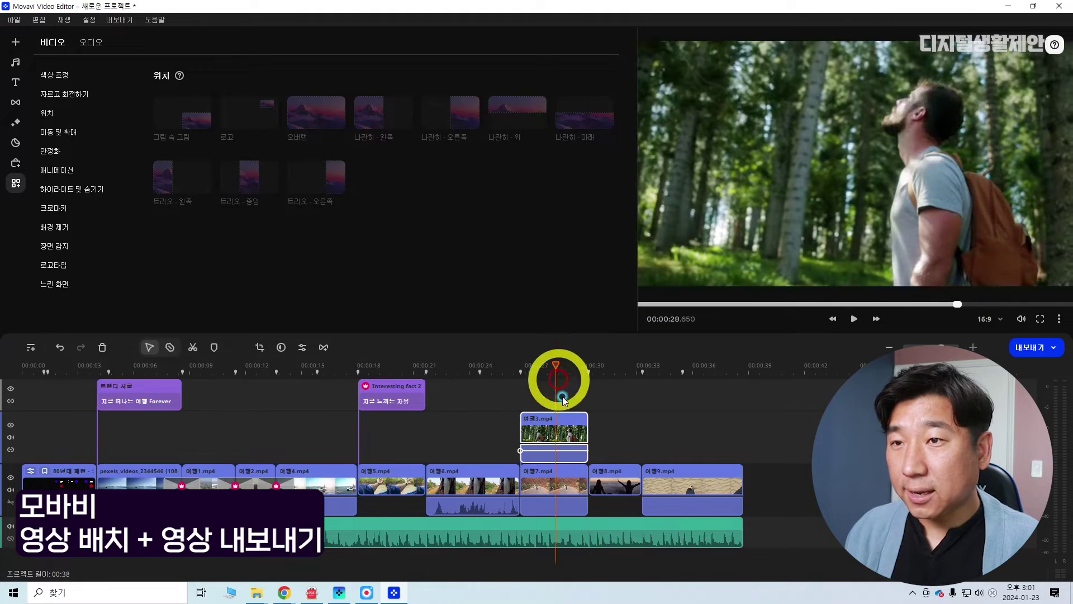
left_click(566, 442)
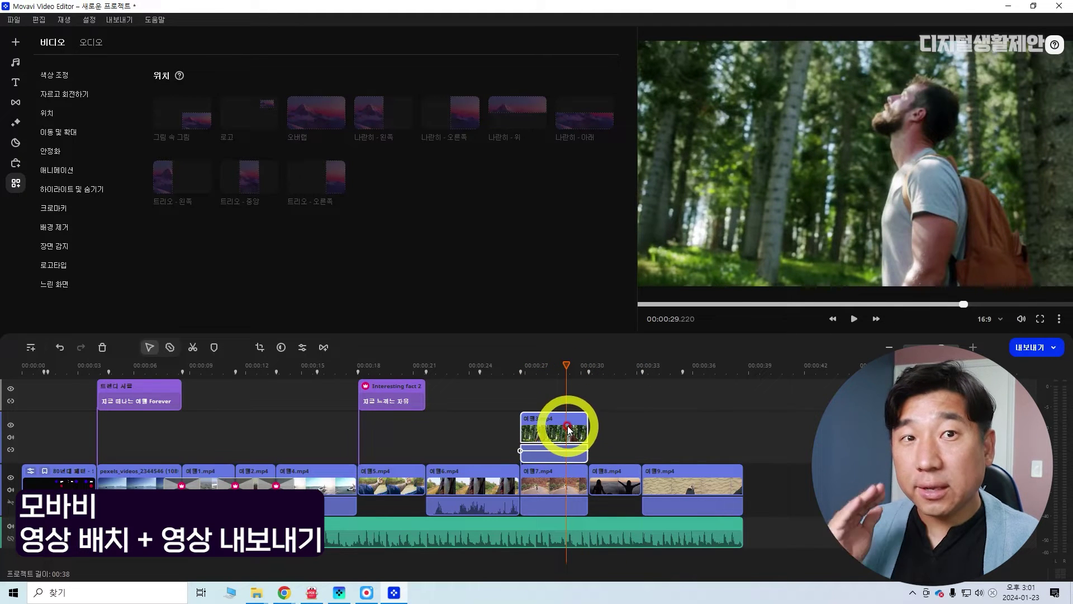
left_click(553, 484)
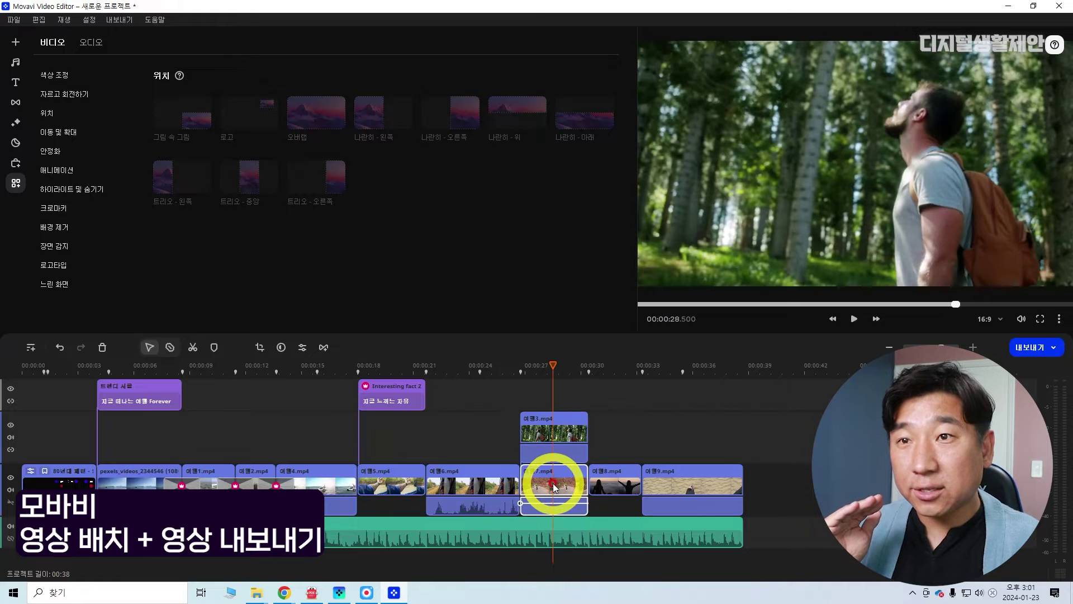
left_click(565, 447)
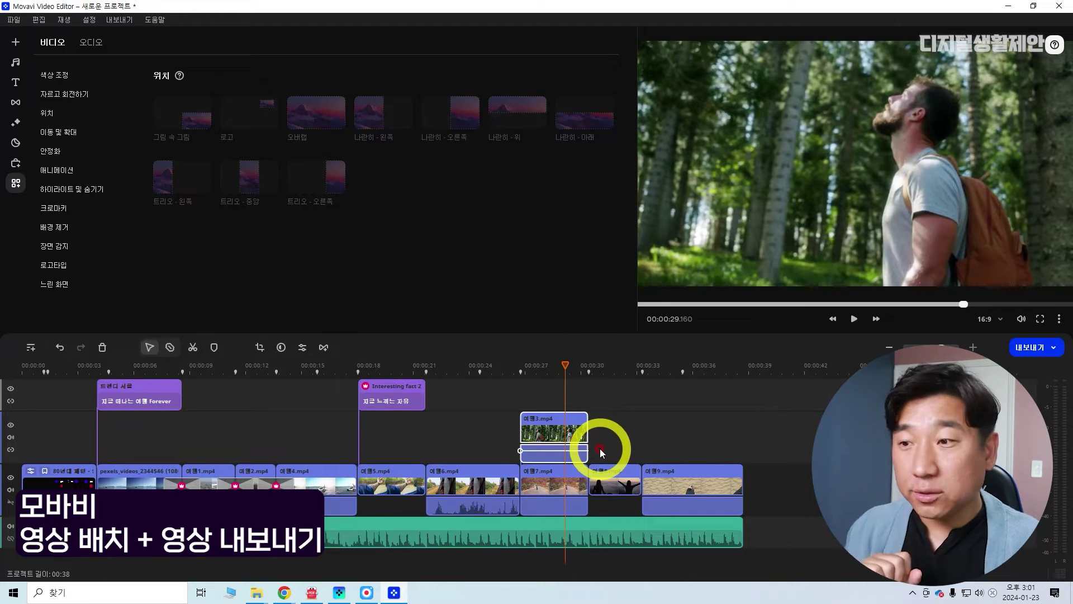
double_click(568, 438)
left_click(551, 424)
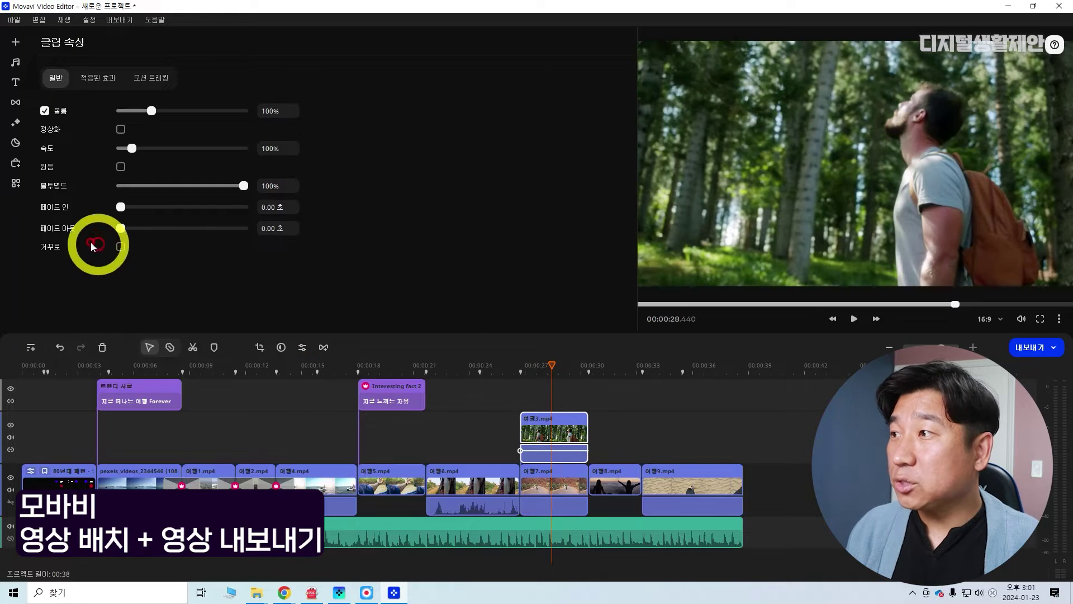
Try the 로고 and 나란히 left, right and bottom position layouts on 여행3.mp4, settling on 나란히 - 위
left_click(17, 184)
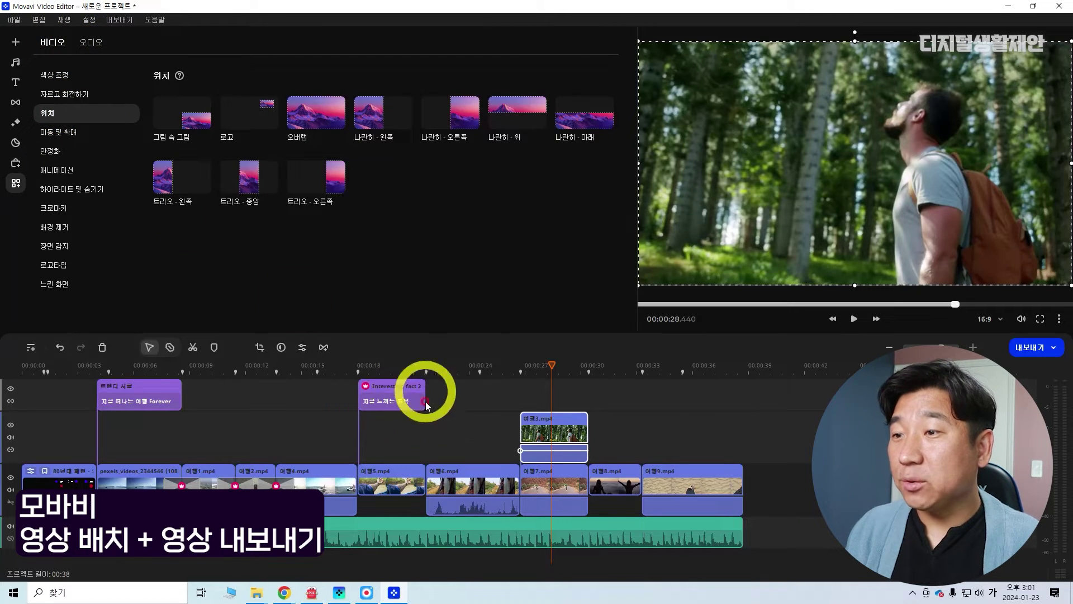
left_click(257, 114)
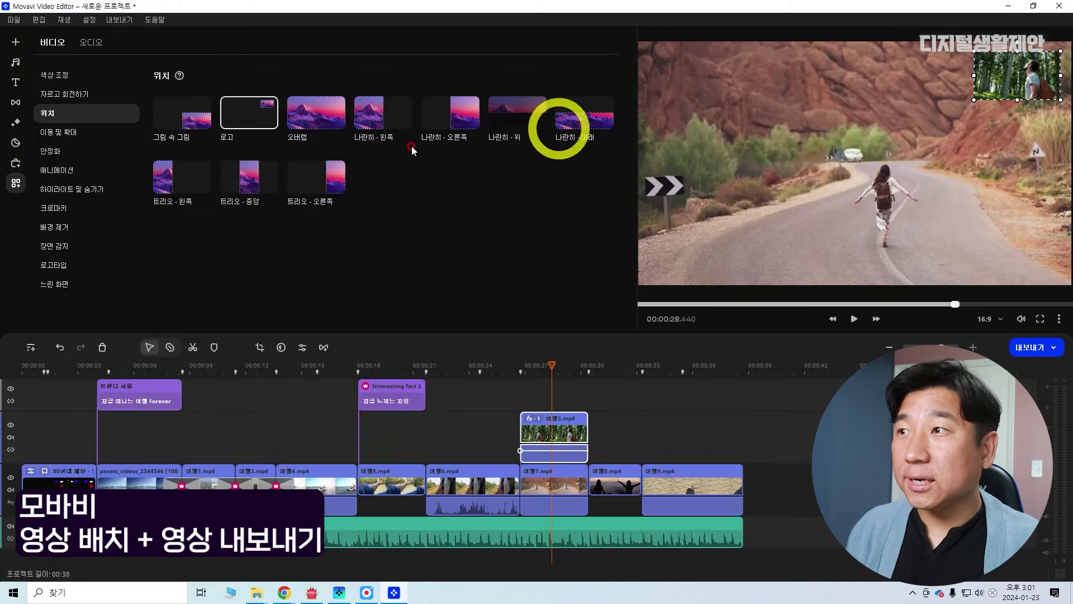
left_click(383, 115)
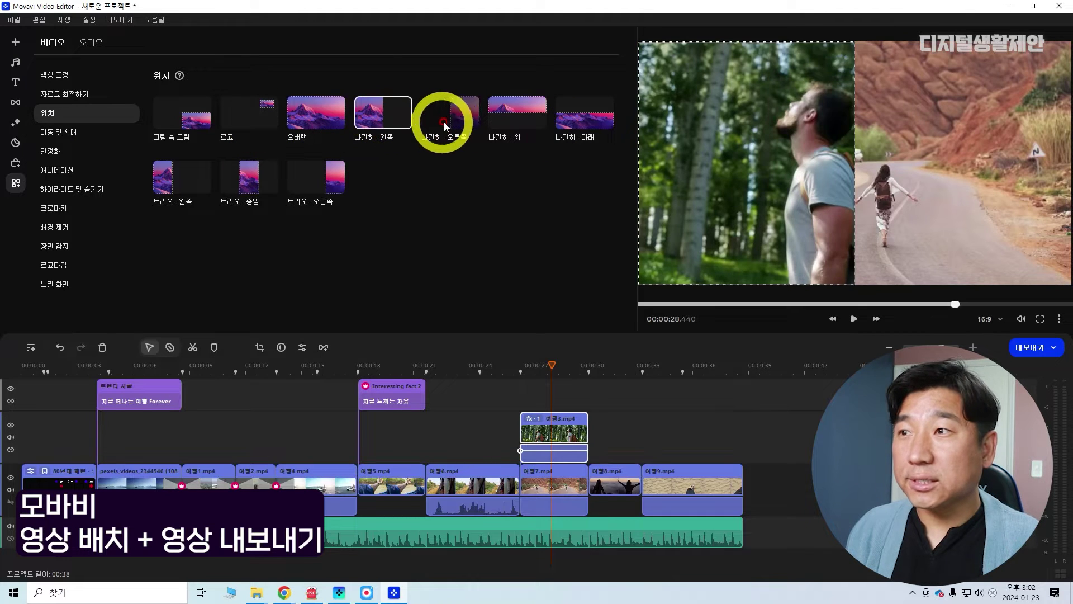
left_click(449, 124)
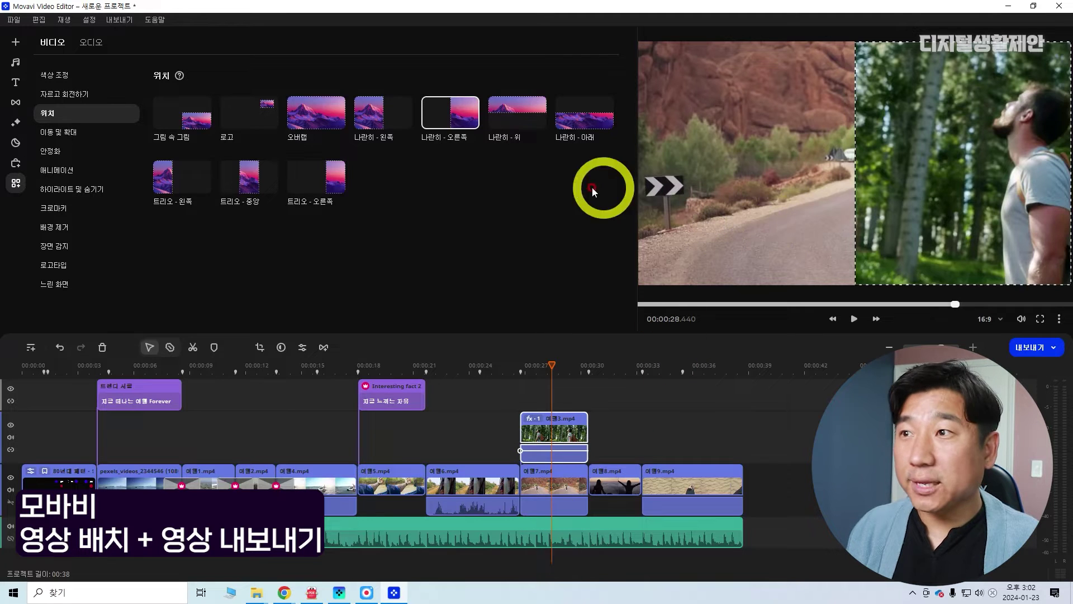
left_click(517, 114)
left_click(584, 118)
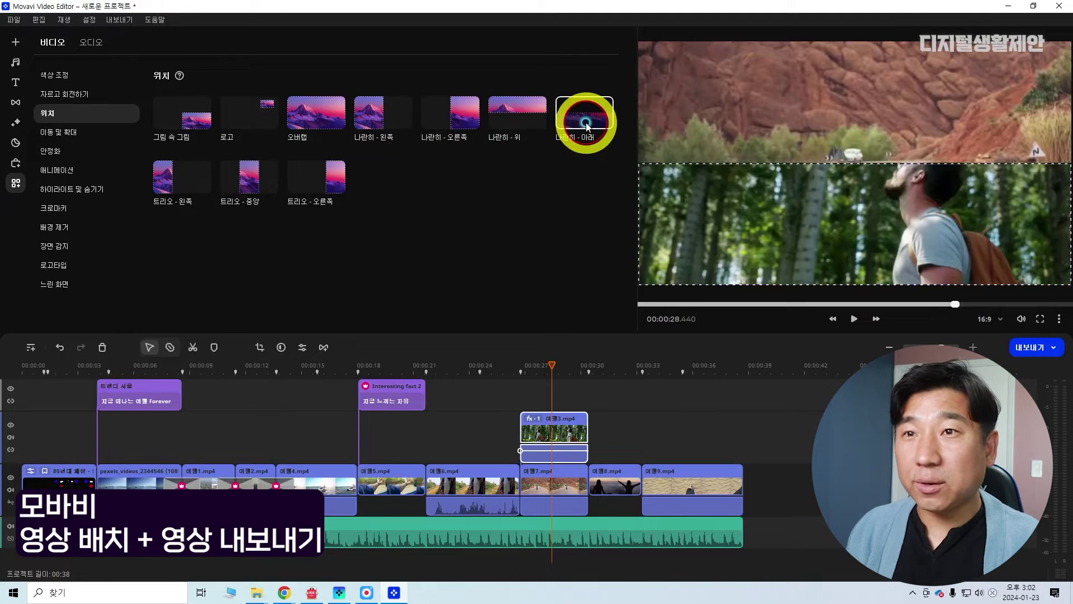
left_click(538, 121)
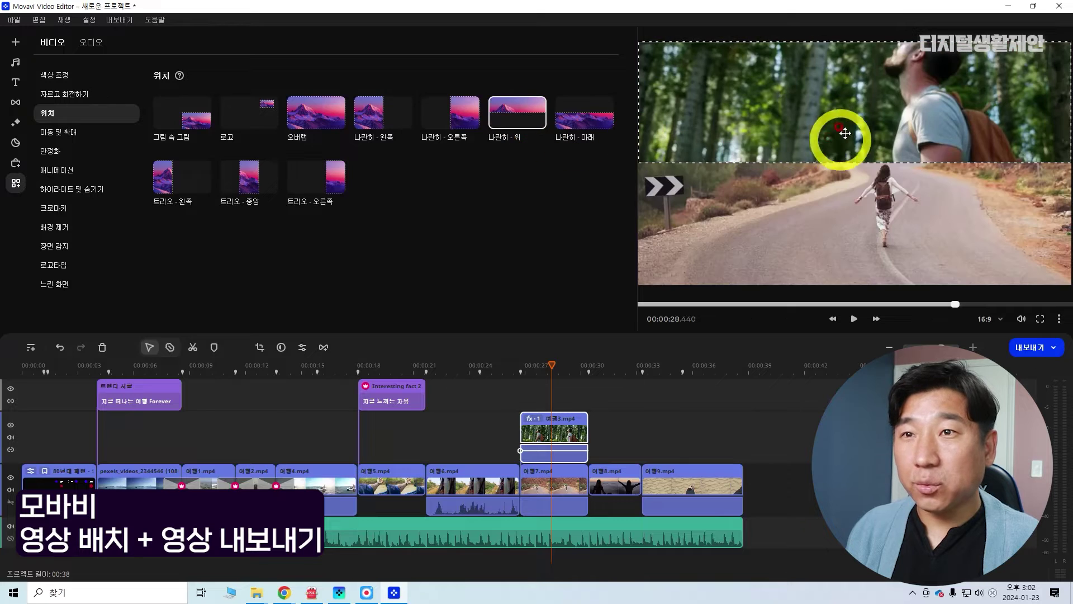
Set 여행7.mp4 to the 나란히 - 아래 position layout and play back its split screen with 여행3.mp4
left_click(561, 486)
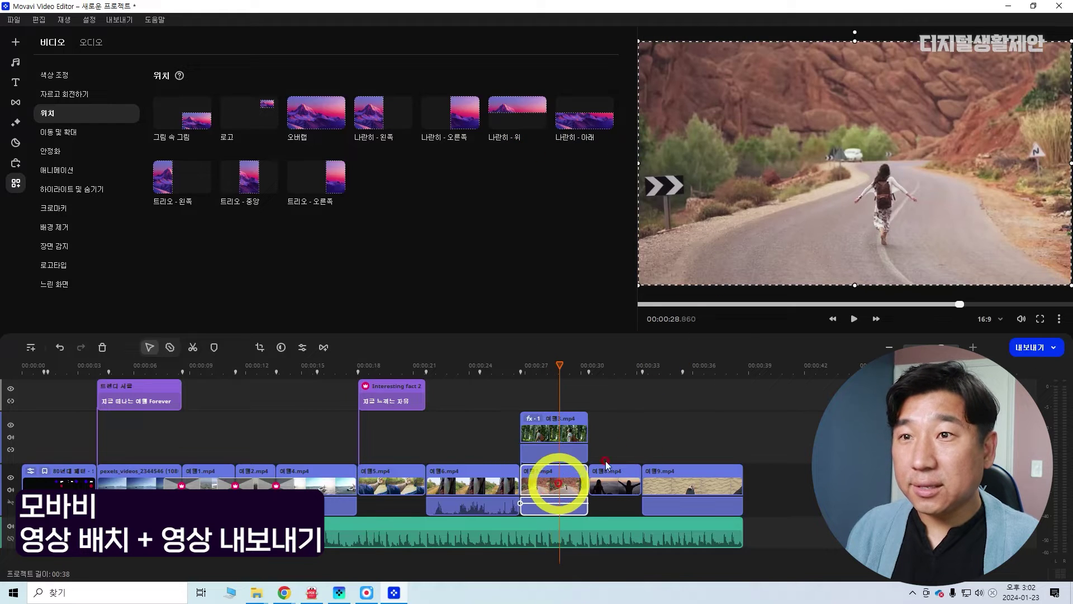
left_click(591, 132)
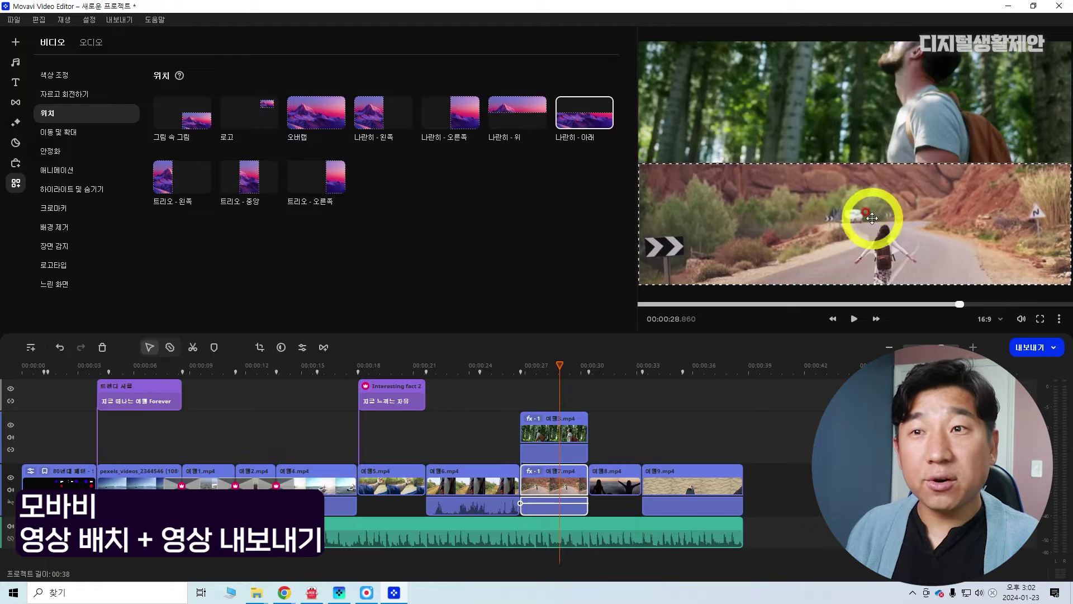
left_click_drag(558, 383, 524, 382)
left_click(854, 318)
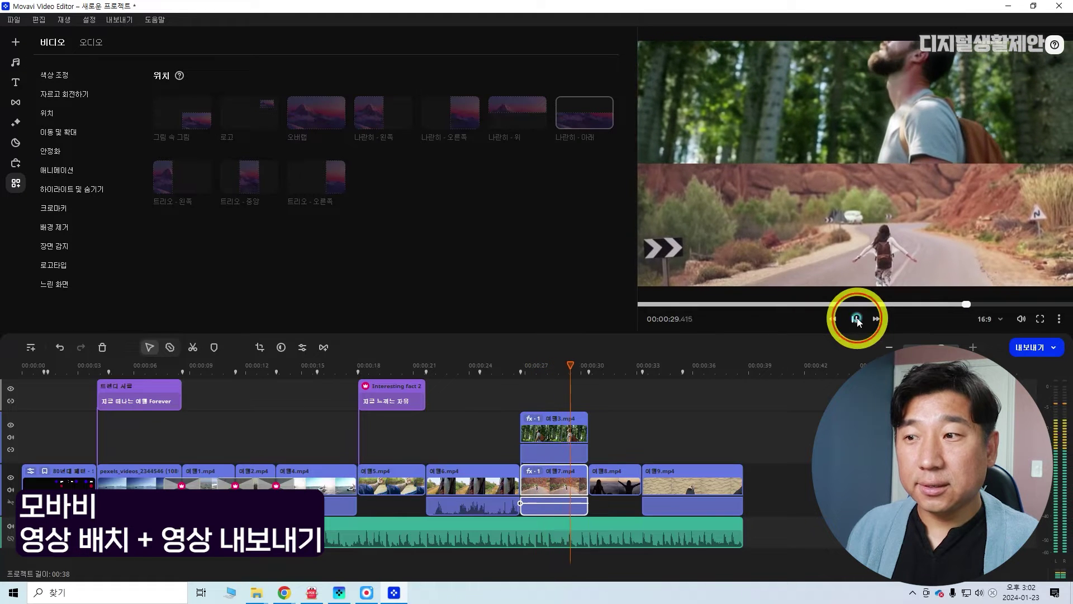
left_click(857, 321)
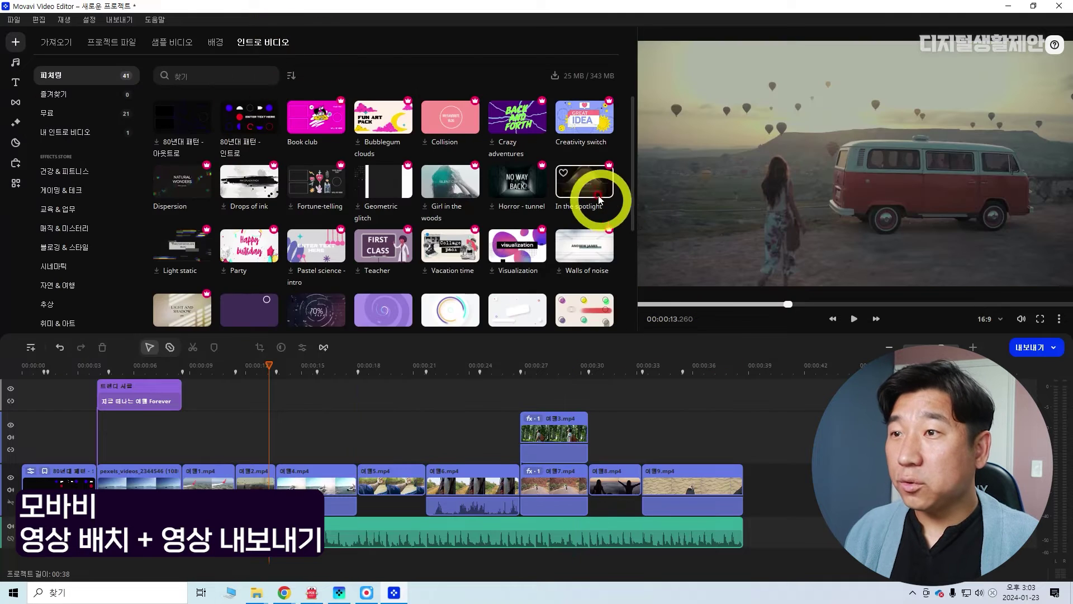
Append the In the spotlight intro after 여행9.mp4, try exporting, and choose to subscribe to the Effects Store
left_click_drag(592, 190, 791, 522)
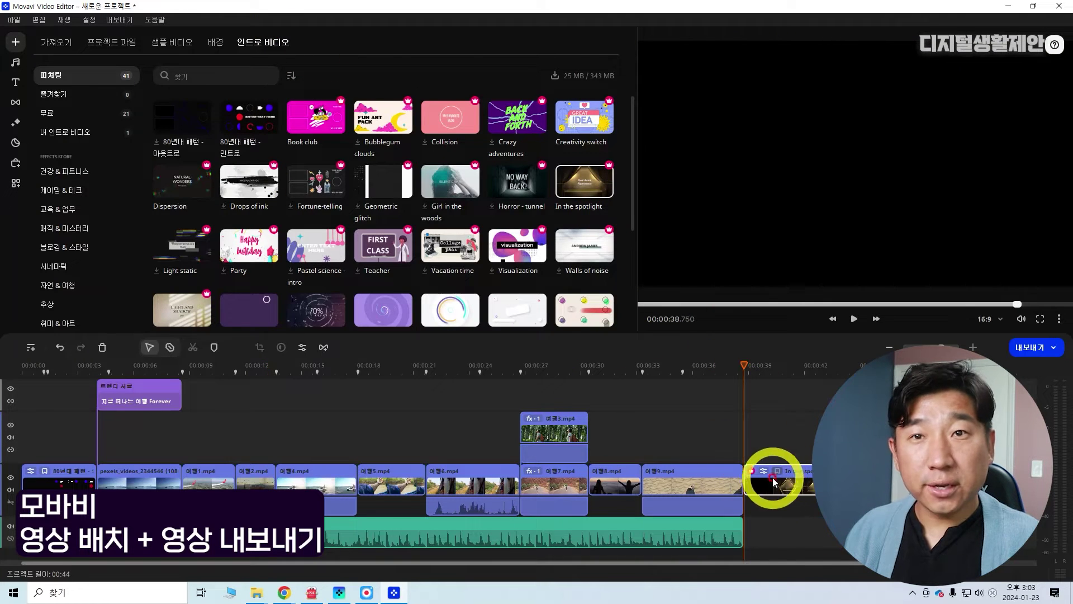
left_click(1031, 348)
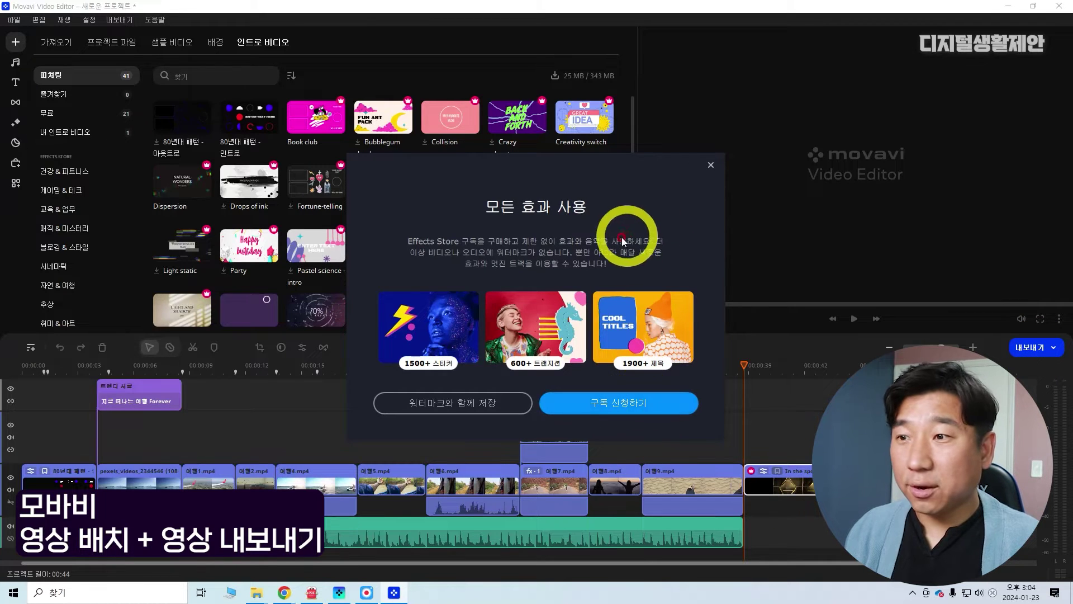
left_click(614, 402)
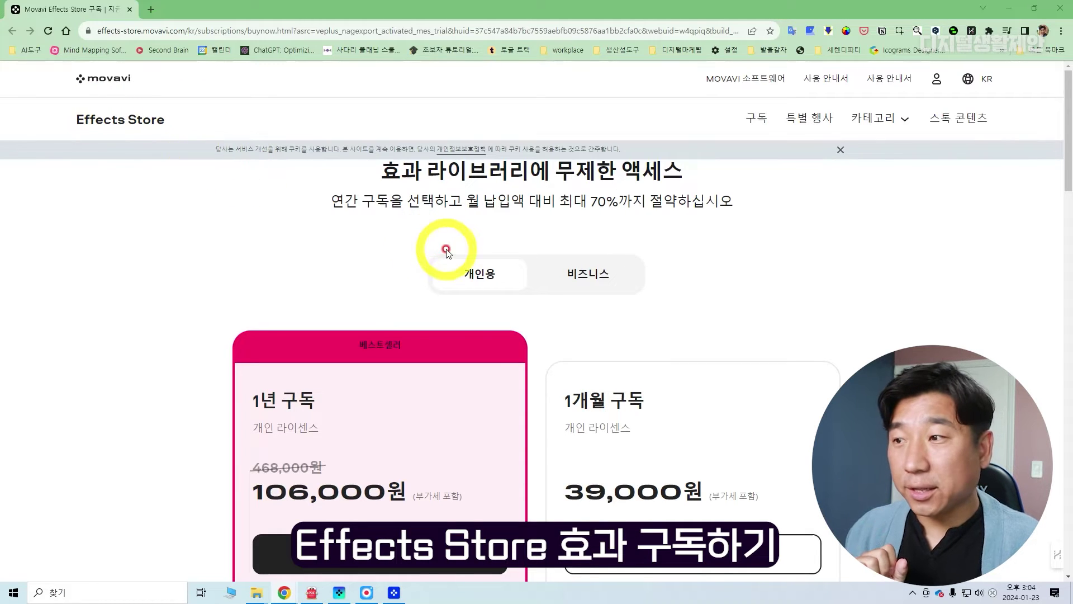
Compare the 비즈니스 and 개인용 subscription plans on the Effects Store page
left_click(597, 289)
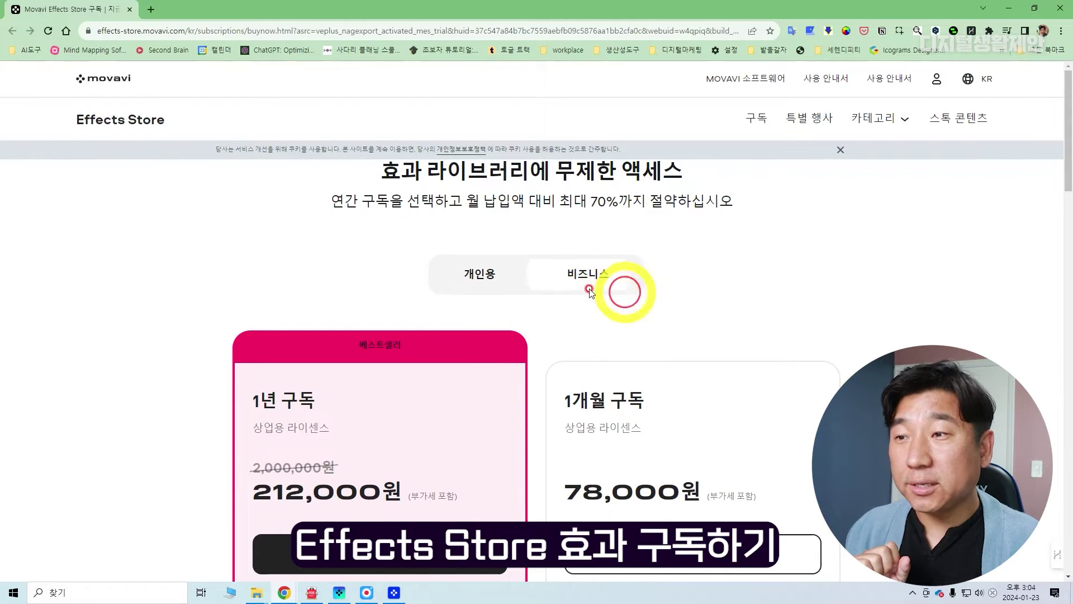
left_click(520, 277)
scroll(528, 205, "down", 2)
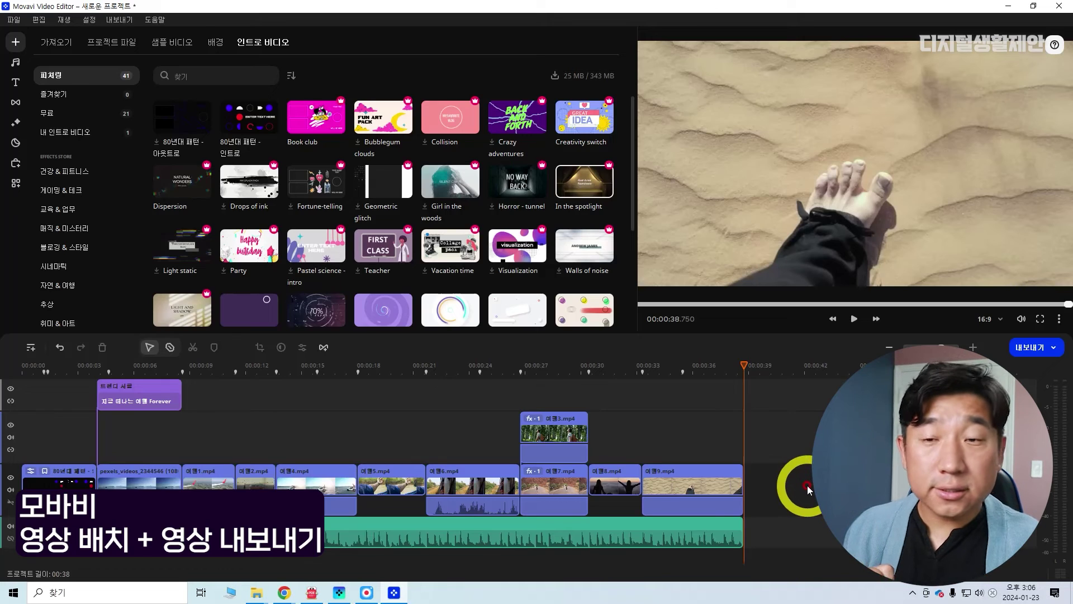
Export the travel project to the desktop as an MP4 video in 좋음 quality
left_click(1046, 348)
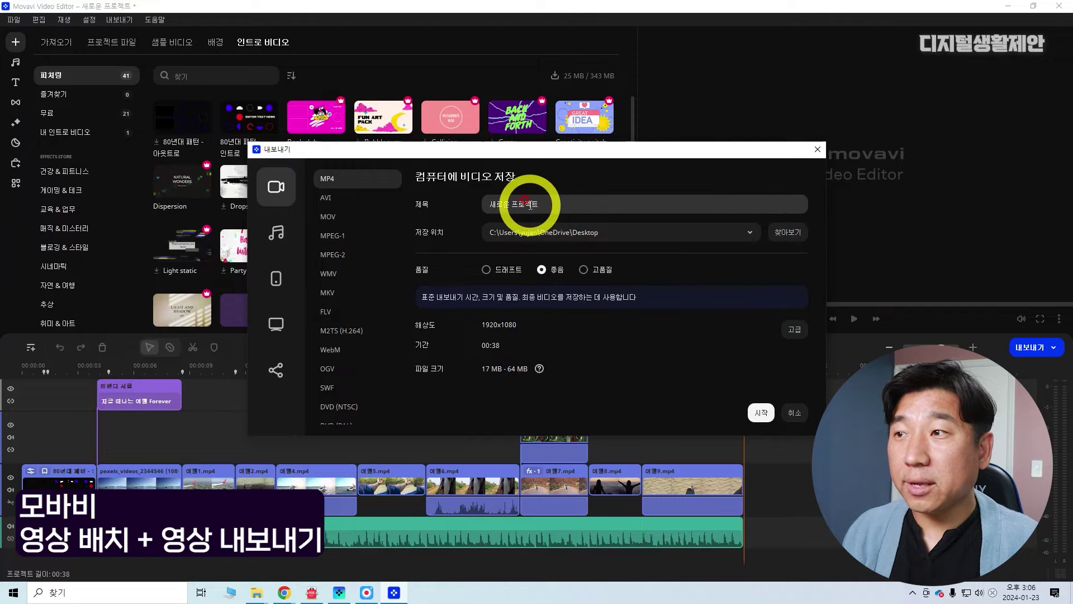
left_click(762, 413)
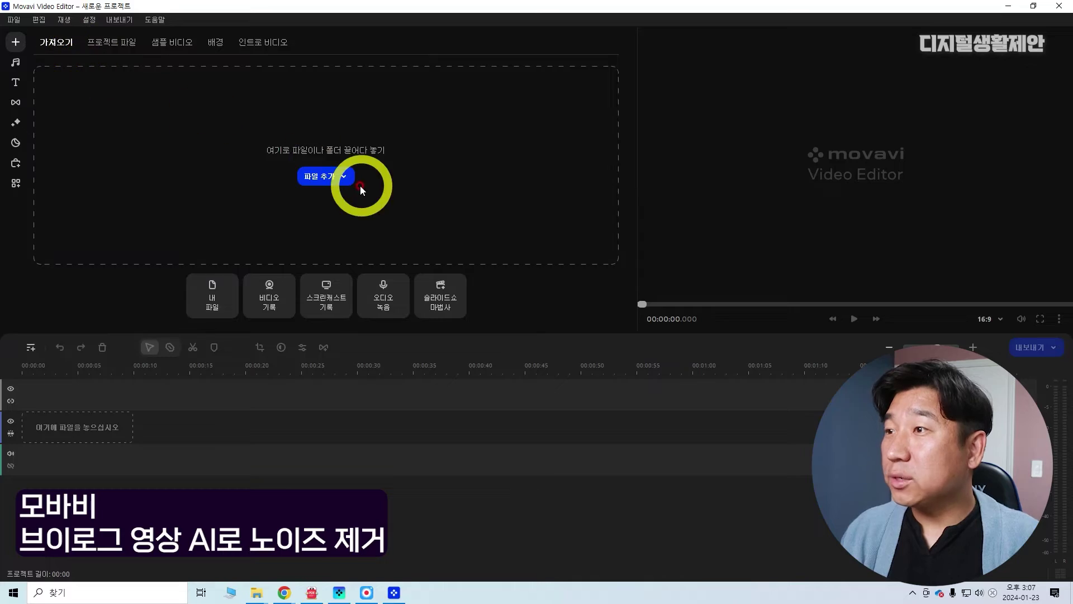
Import clips 01 to 07 from the 소음제거 folder into the new project and place 01.mp4 on the timeline
left_click(332, 179)
left_click_drag(132, 147, 497, 108)
left_click(442, 297)
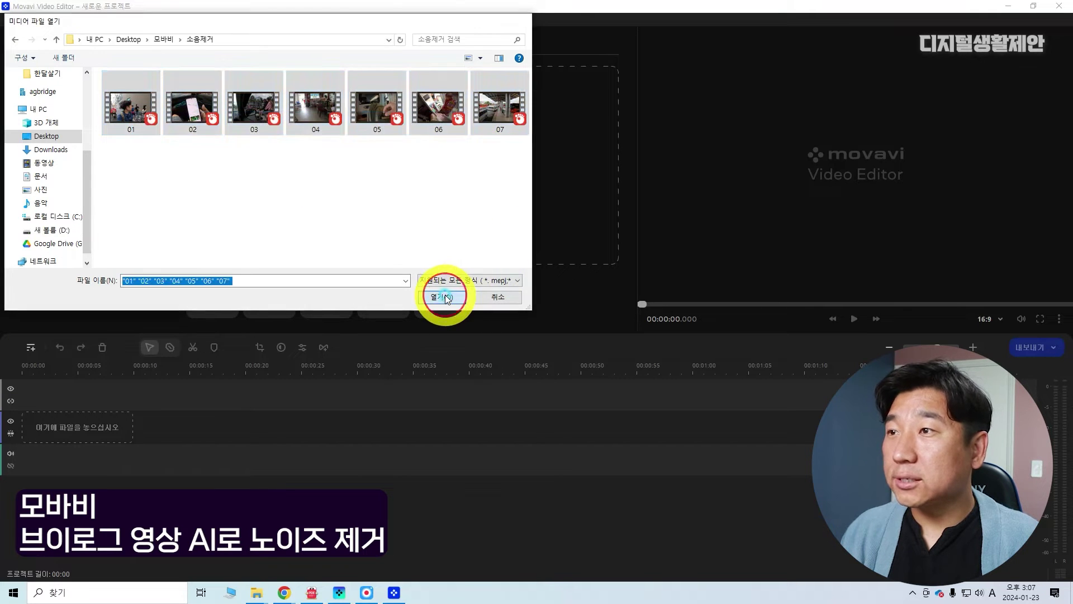
left_click_drag(180, 115, 286, 419)
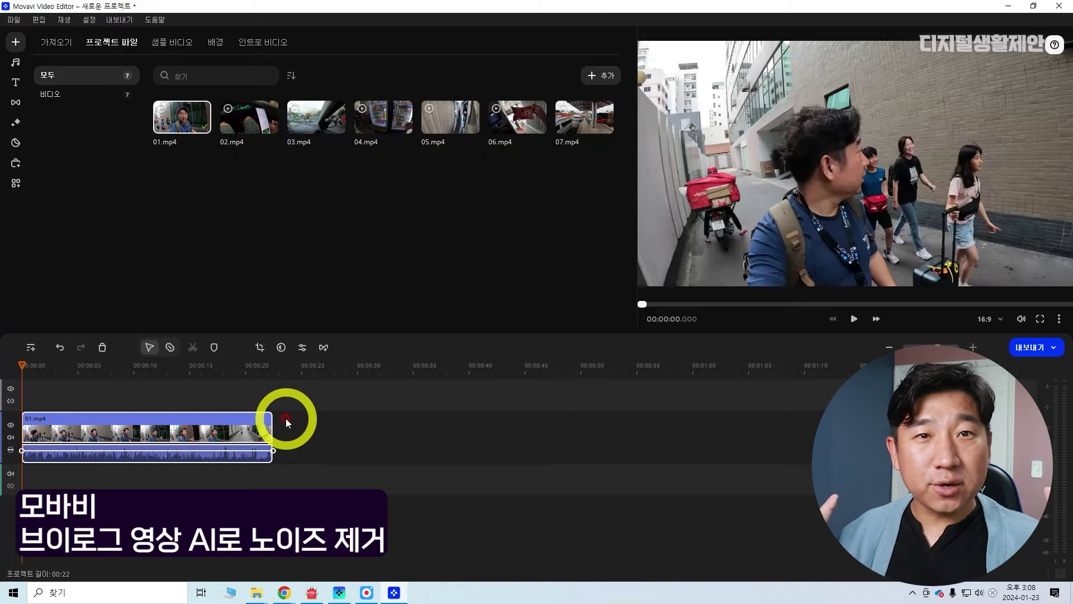
Play the opening of 01.mp4 to hear its original sound, and return the playhead to the start
left_click(853, 319)
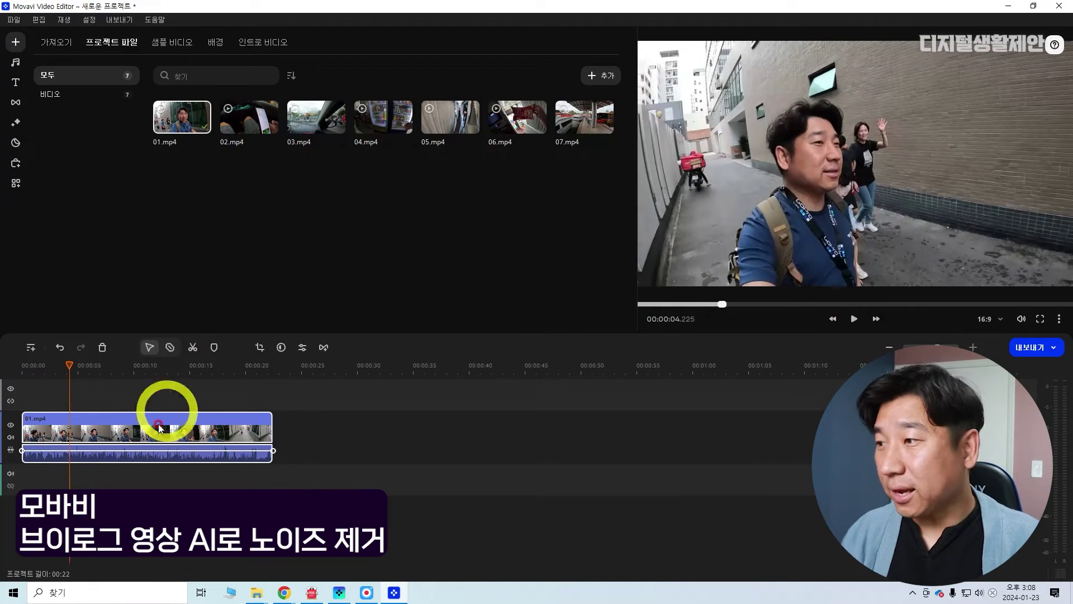
scroll(185, 384, "up", 3, "ctrl")
left_click(19, 369)
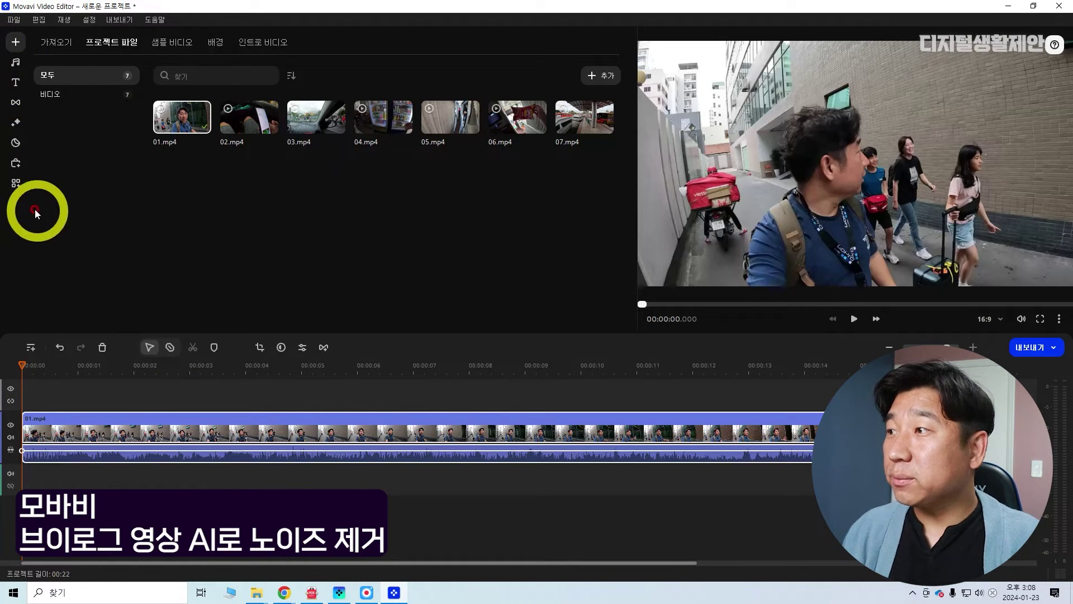
Paste a copy of 01.mp4 right after the original and apply 인공 지능 noise removal to the first clip
left_click(15, 186)
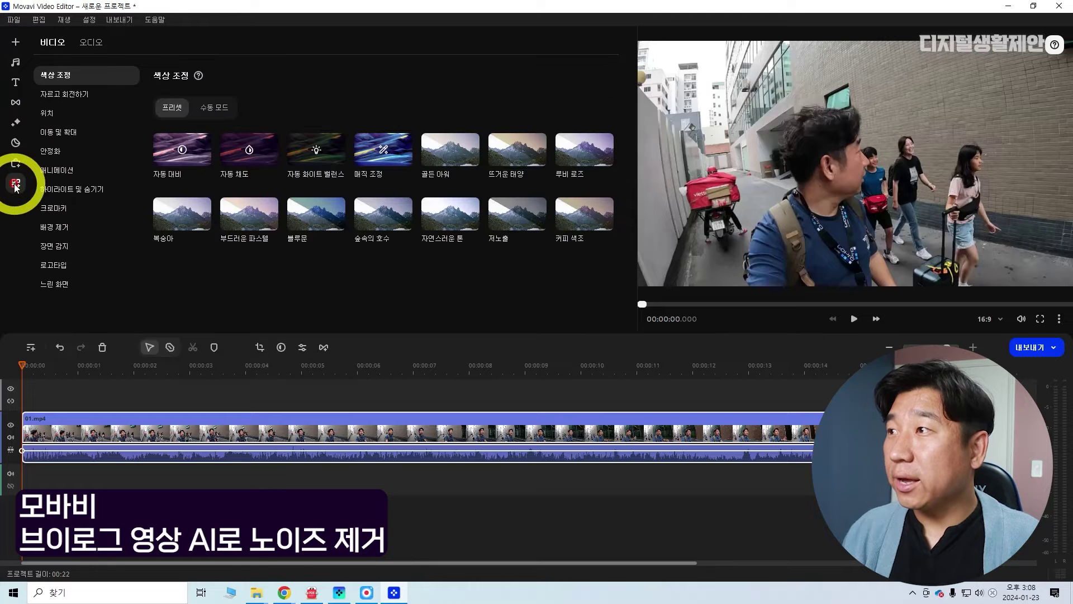
left_click(88, 45)
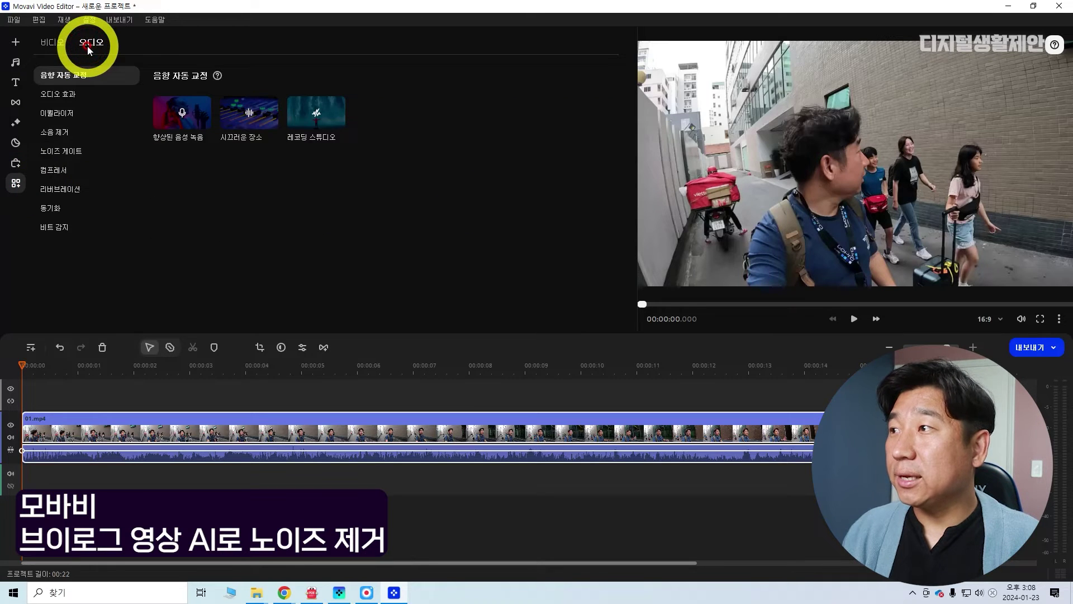
left_click(67, 132)
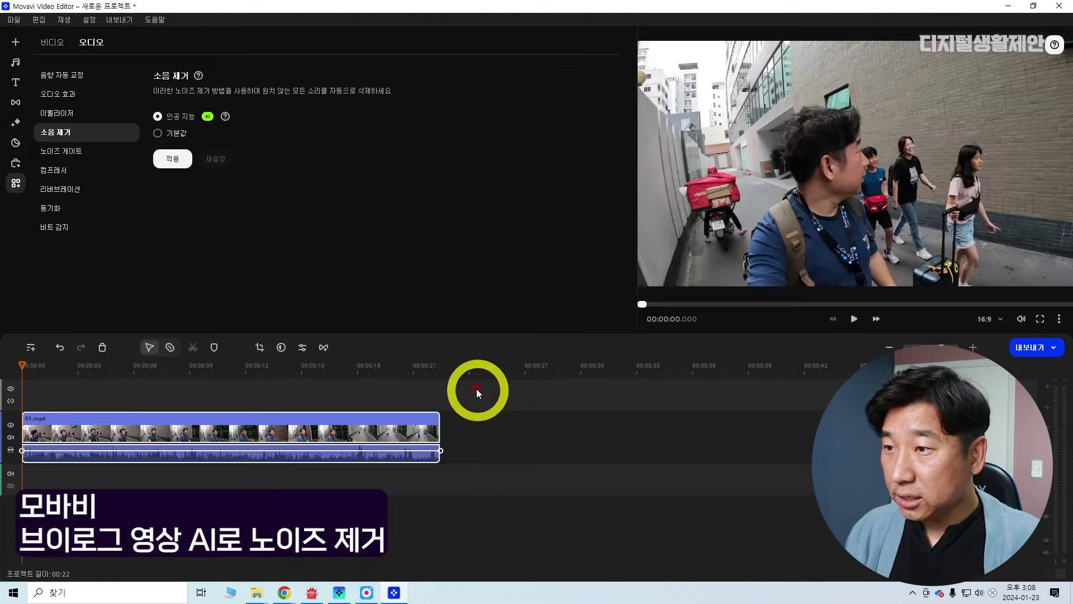
key("ctrl+c")
key("ctrl+v")
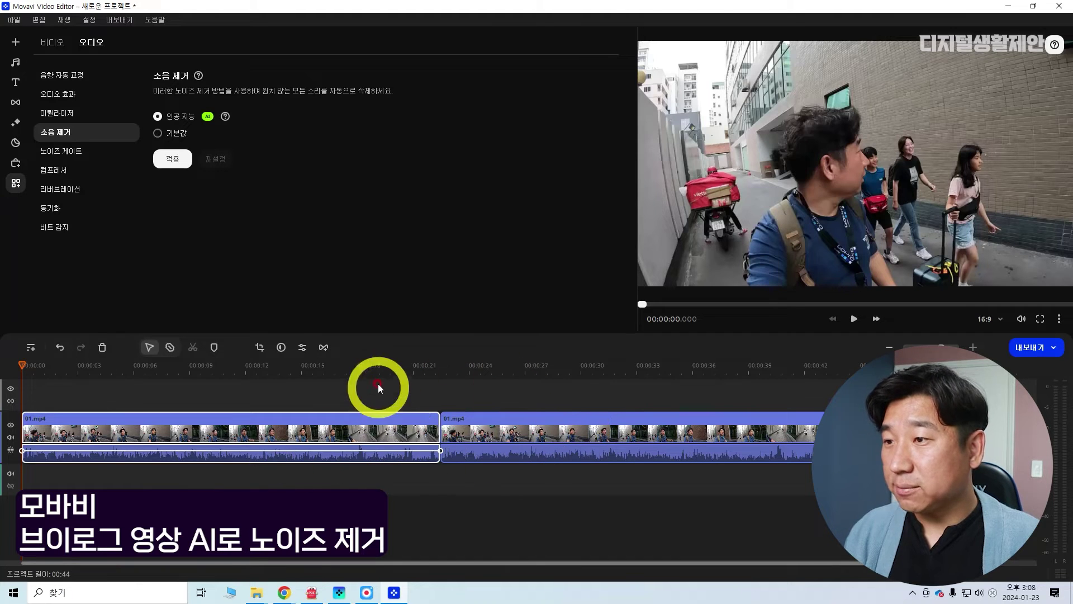
left_click(372, 437)
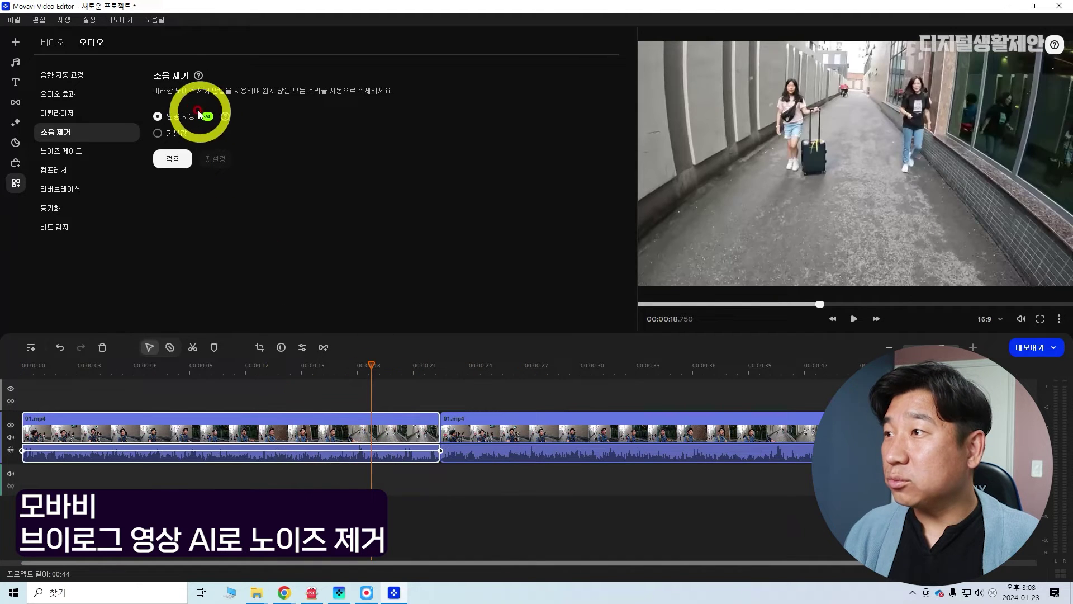
left_click(179, 160)
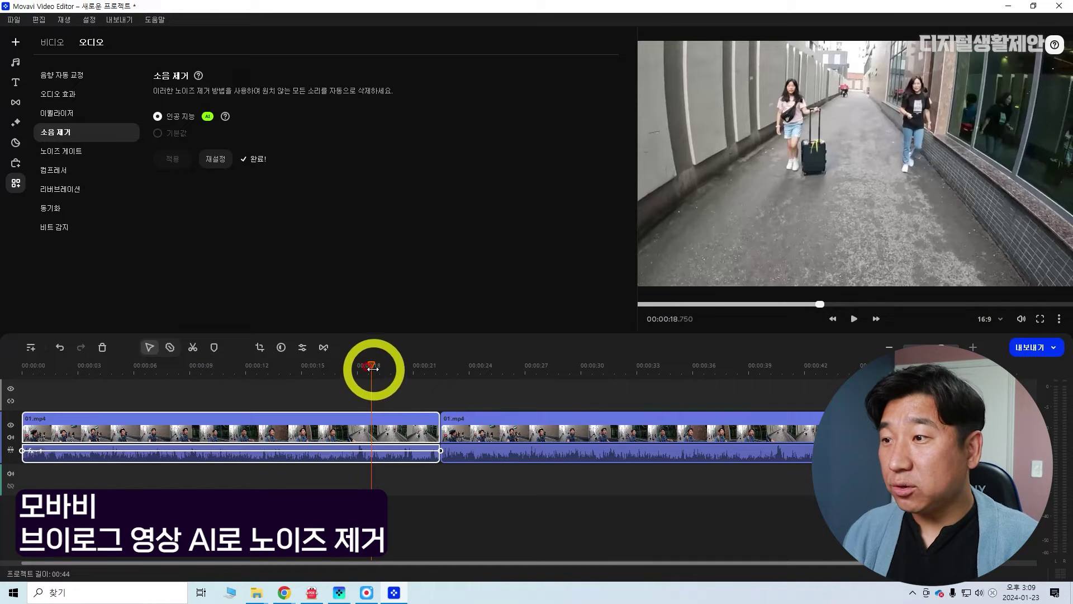
Compare the sound of the noise-reduced 01.mp4 with the untreated copy by playing the start of each
left_click(13, 374)
key("space")
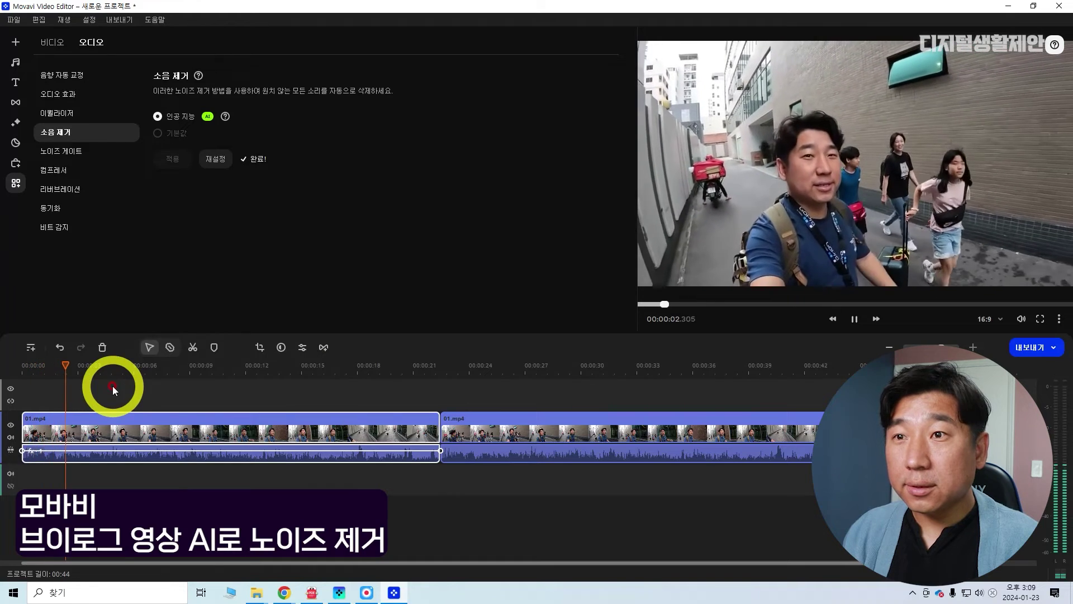
key("space")
left_click_drag(72, 371, 440, 387)
key("space")
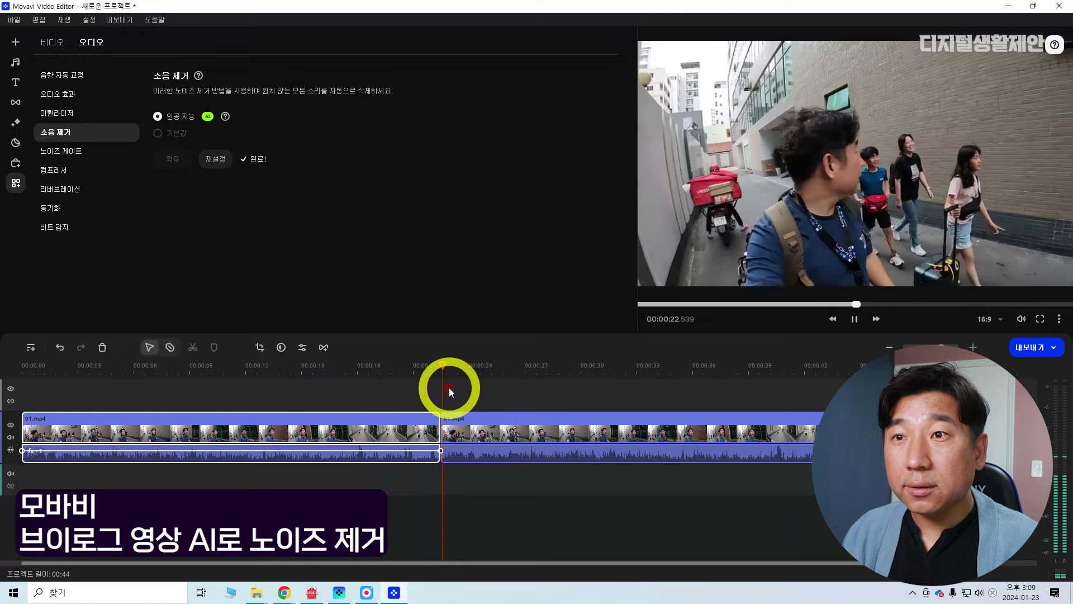
key("space")
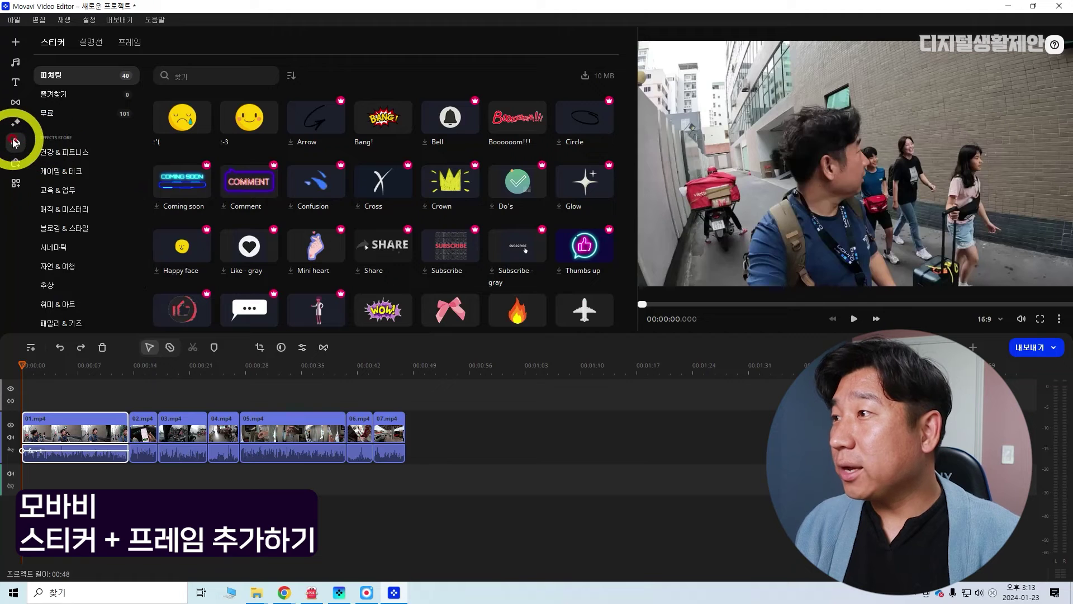
Browse the 설명선, 프레임 and 스티커 collections, ending on the frames
left_click(93, 44)
left_click(129, 43)
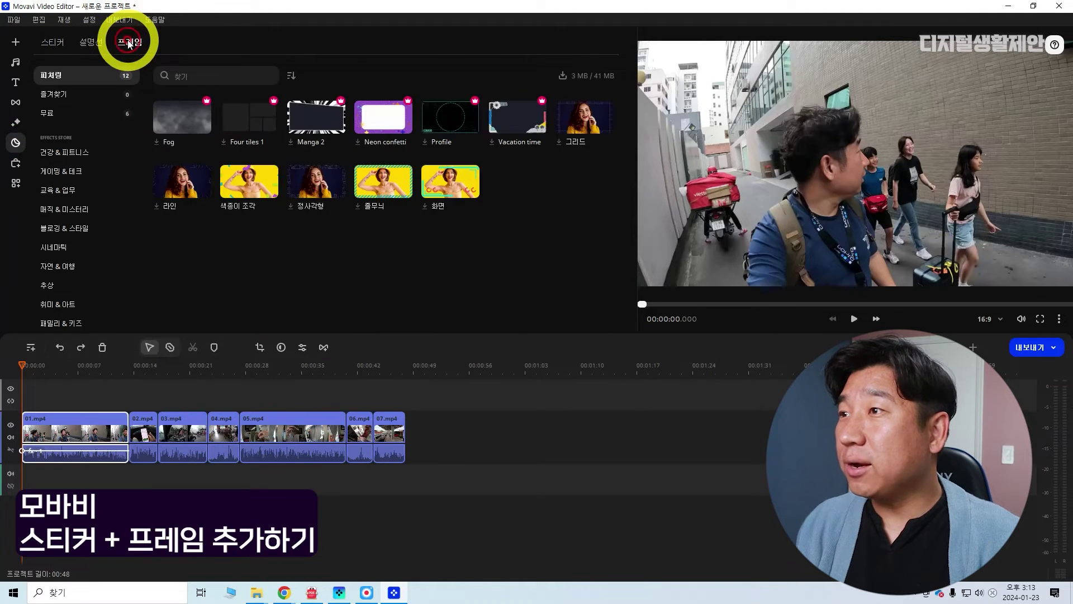
left_click(50, 43)
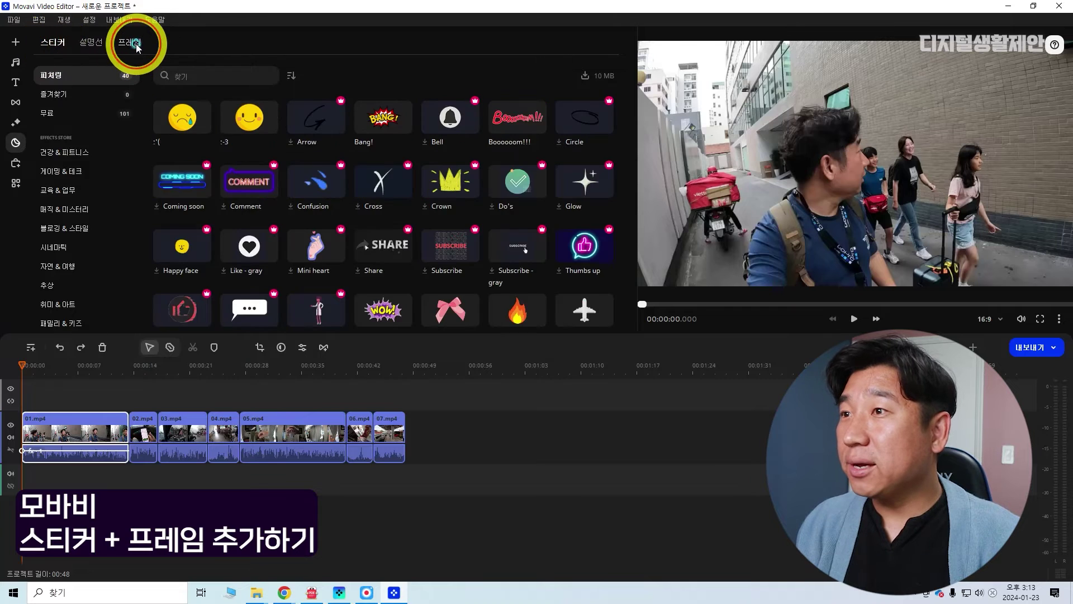
left_click(136, 45)
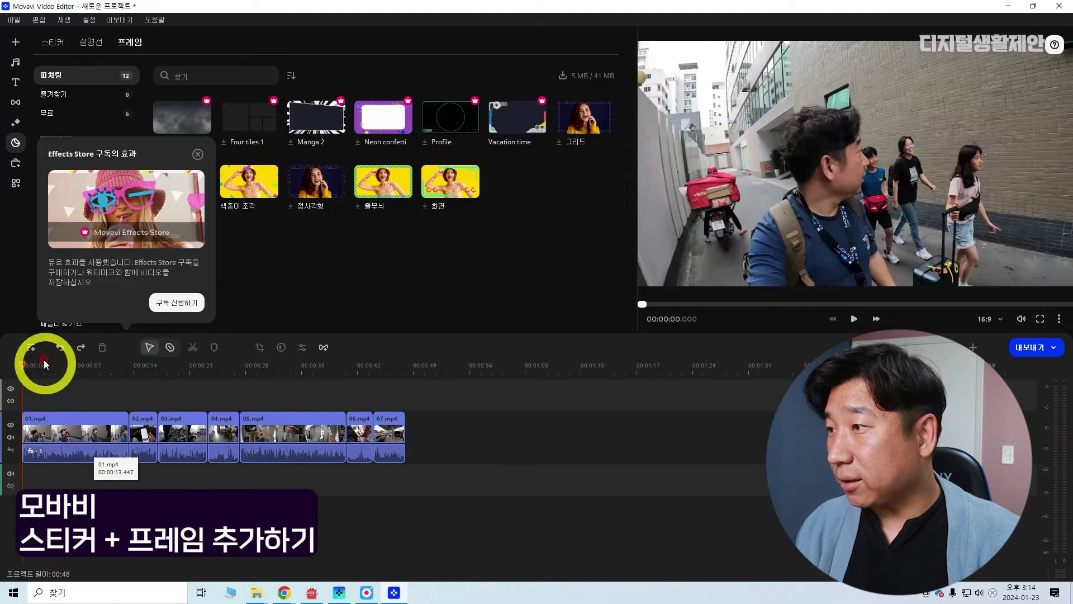
Add another video track above the seven clips
left_click(30, 347)
left_click(60, 373)
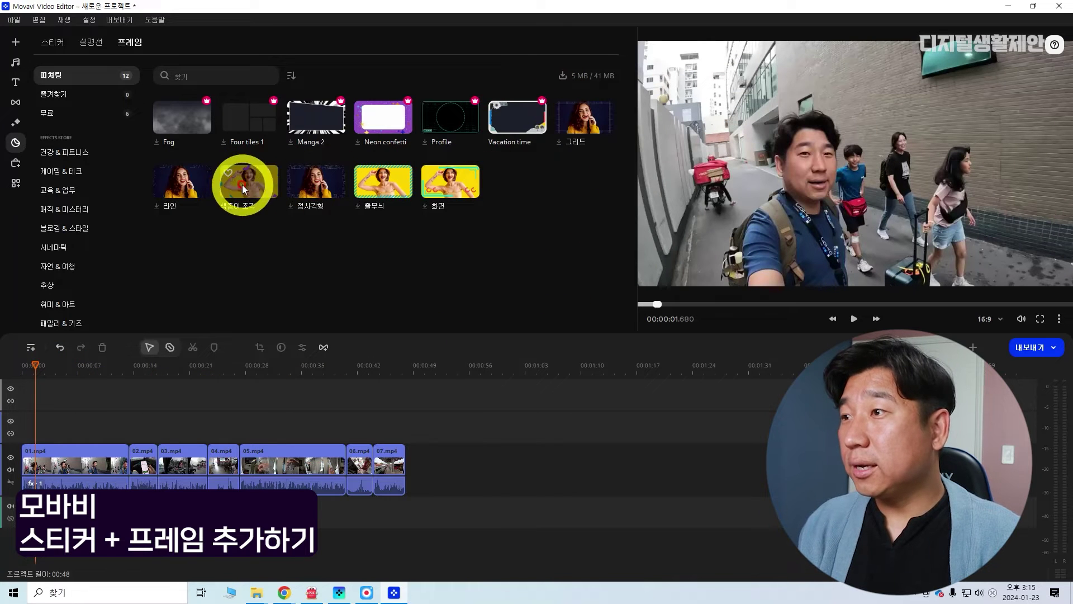
Try the 색종이 조각 frame across the whole length of the clips, scrub through it, and delete it
left_click_drag(243, 184, 405, 426)
left_click(52, 379)
left_click_drag(51, 379, 134, 384)
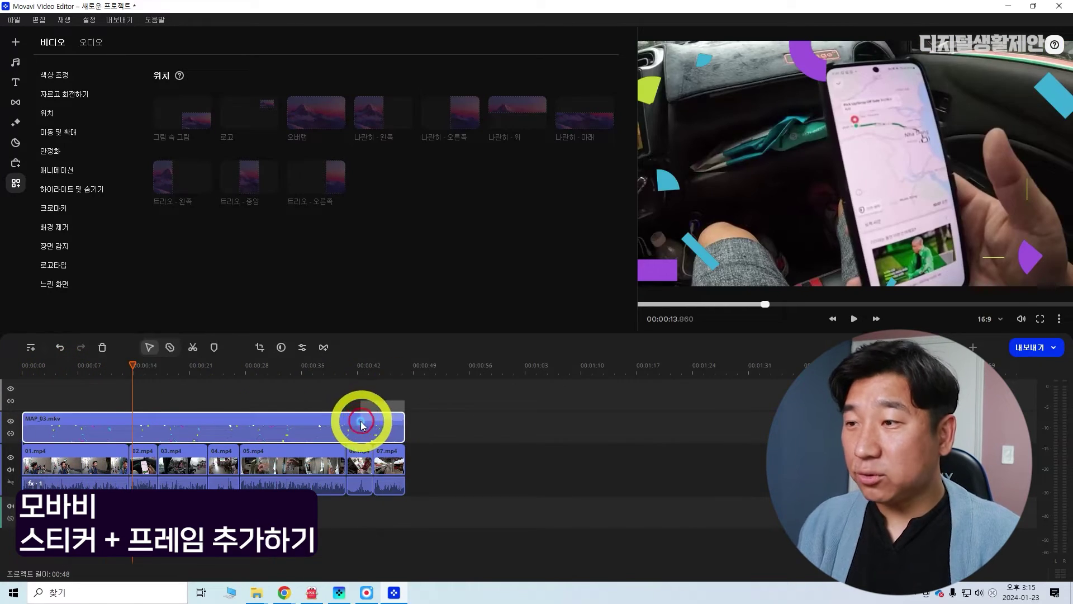
left_click(362, 425)
key("Delete")
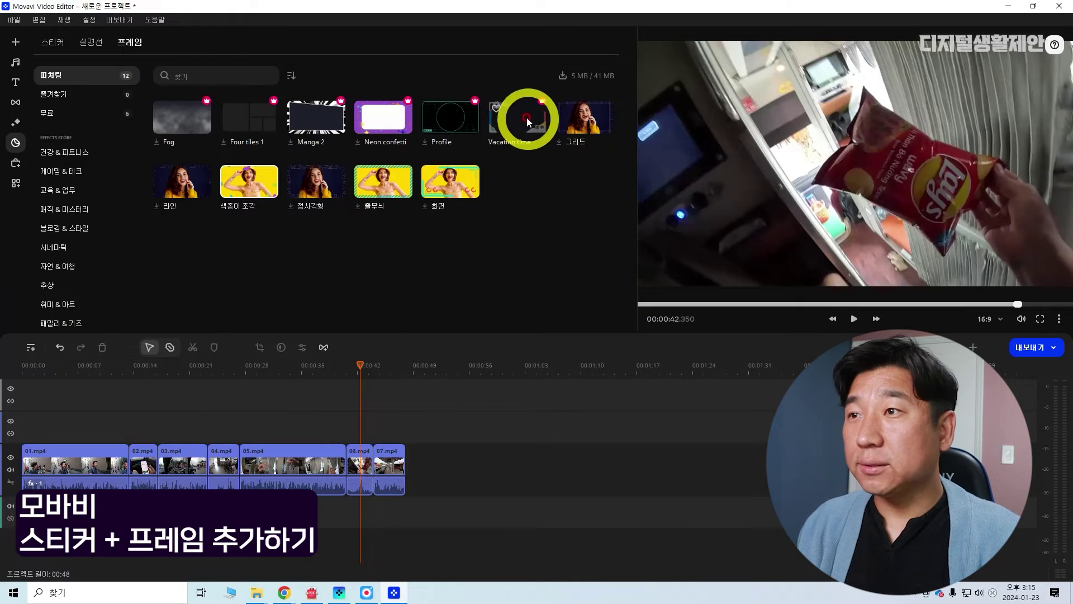
Place the Vacation time frame at the start of the upper video track and play it back
left_click_drag(520, 120, 28, 422)
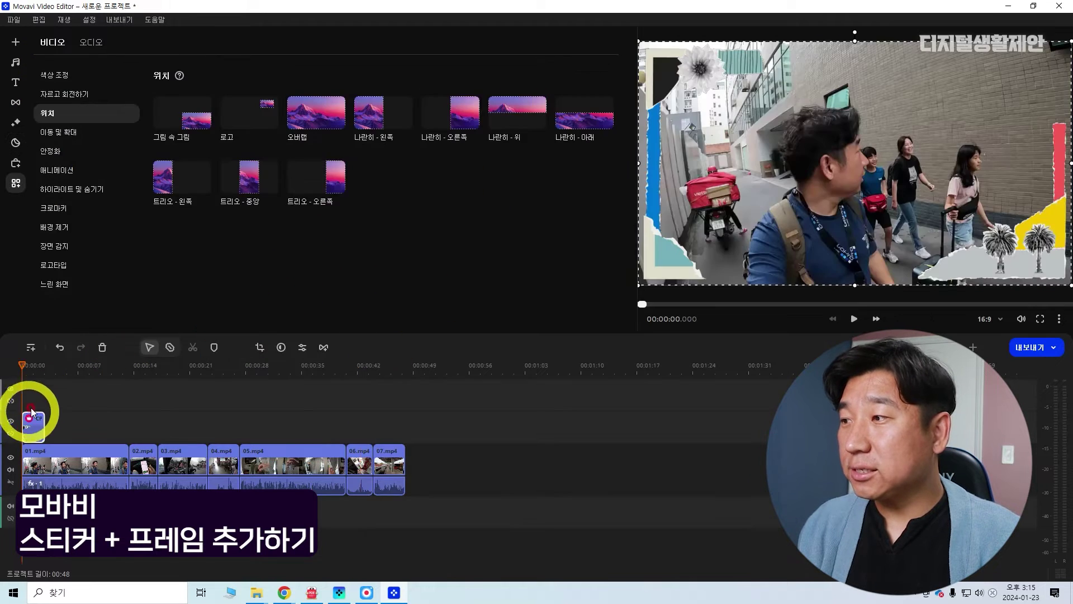
key("space")
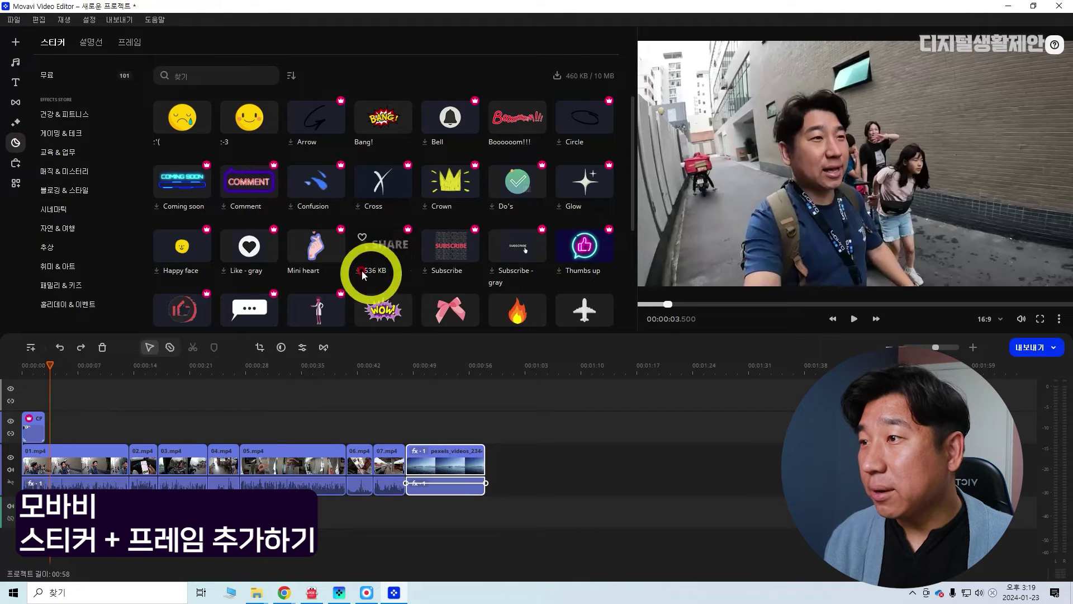
Add the Mini heart sticker at 3.5 seconds, move it onto the brick wall above the walkers, enlarge it slightly and preview it
left_click_drag(314, 252, 50, 426)
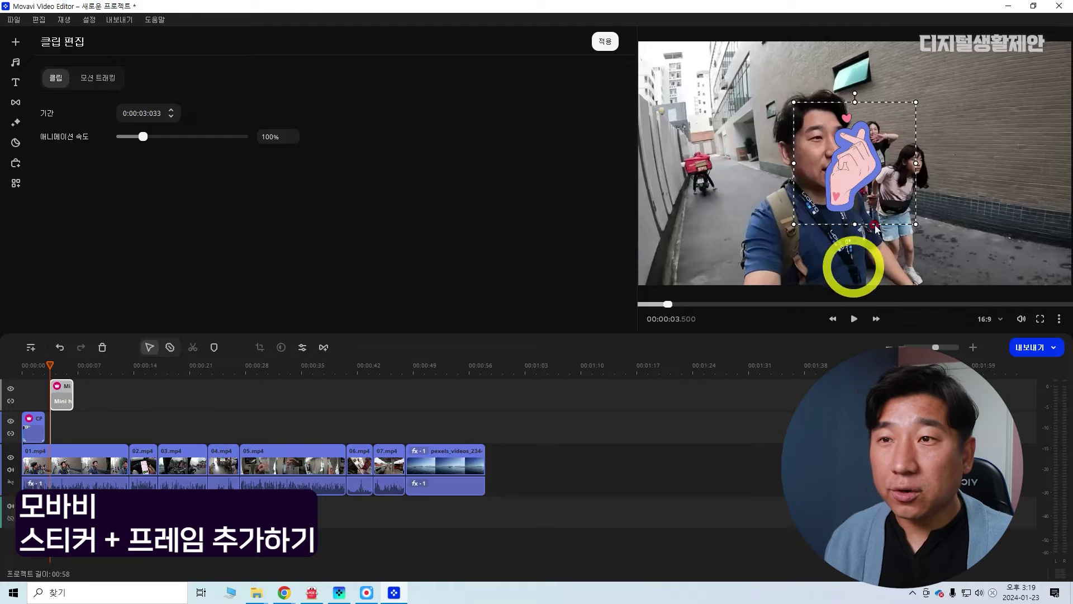
left_click_drag(875, 154, 990, 135)
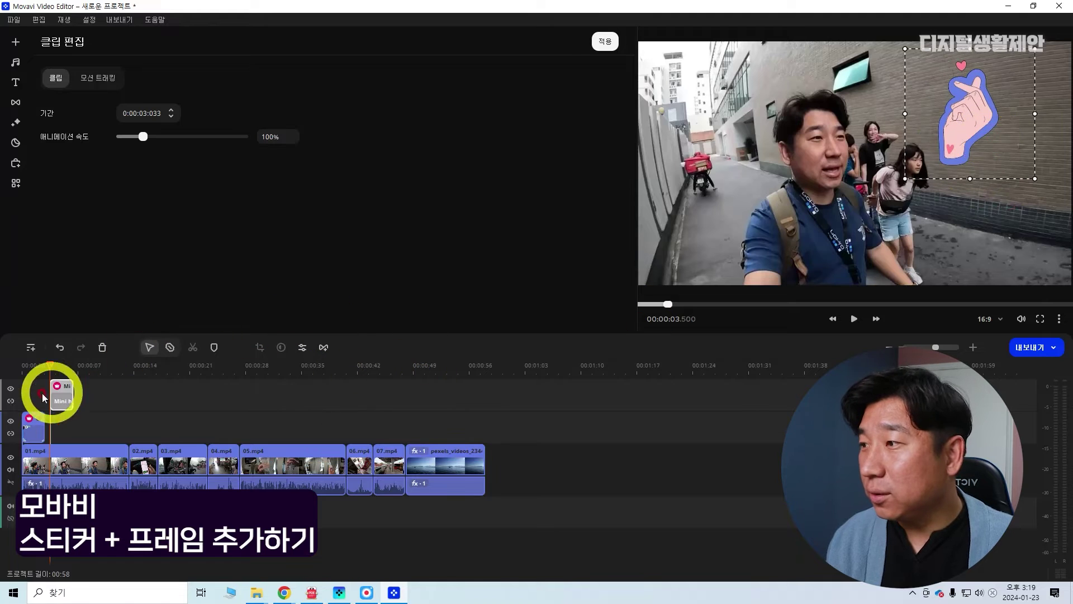
left_click(857, 321)
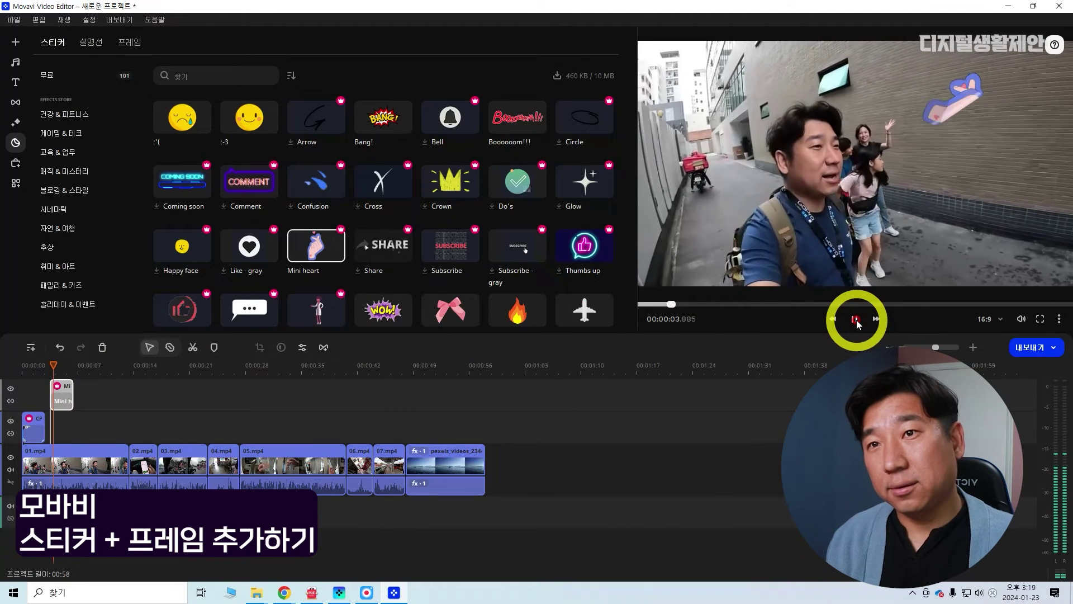
Apply the 슬라이드 → animation to the Mini heart sticker and play it back from the sticker's start
left_click(856, 320)
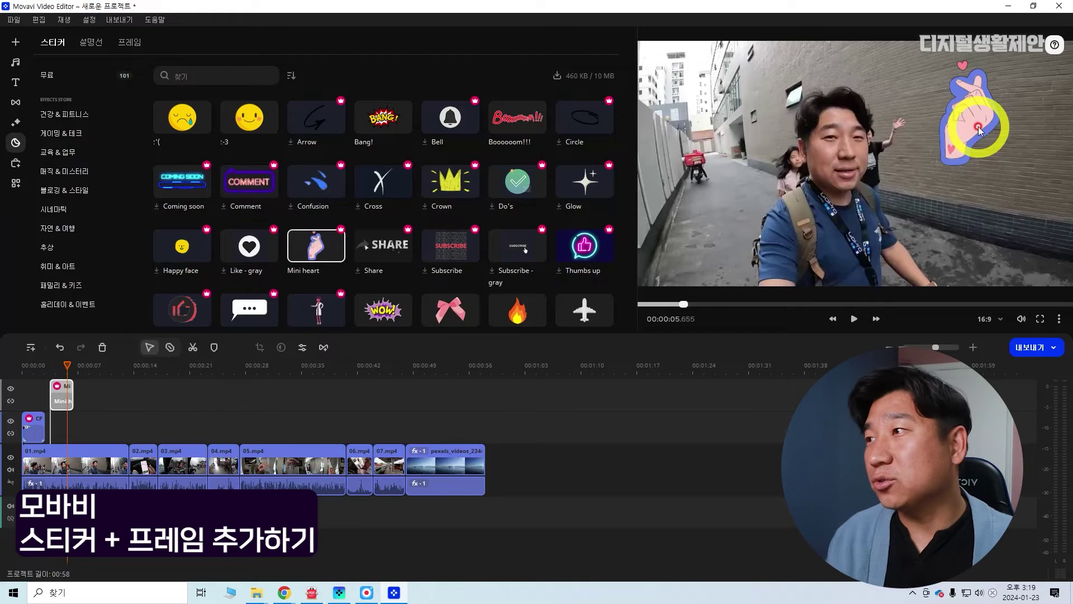
left_click(61, 367)
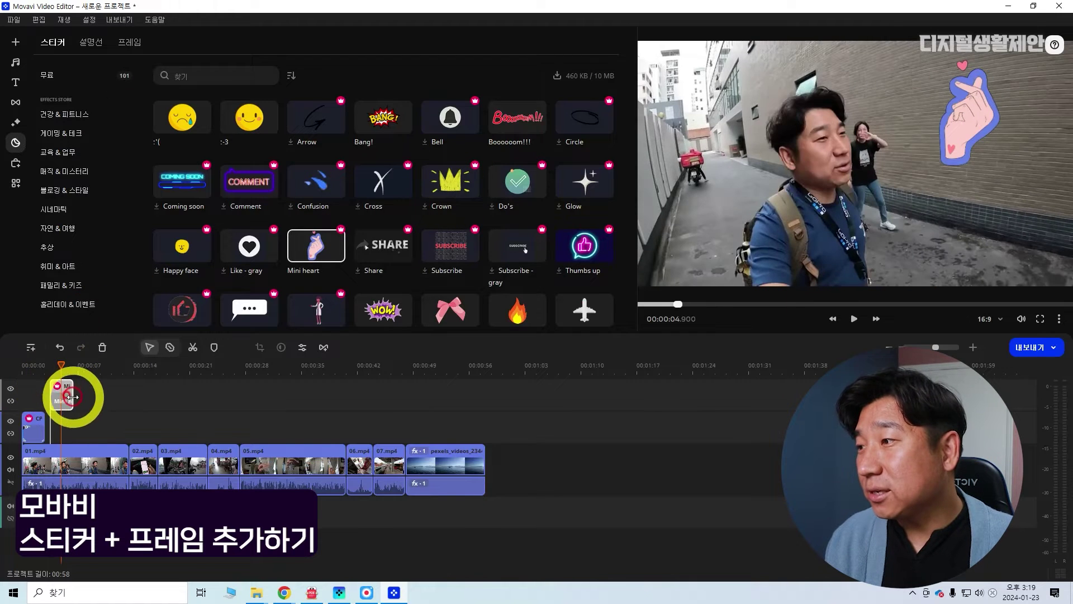
left_click(68, 401)
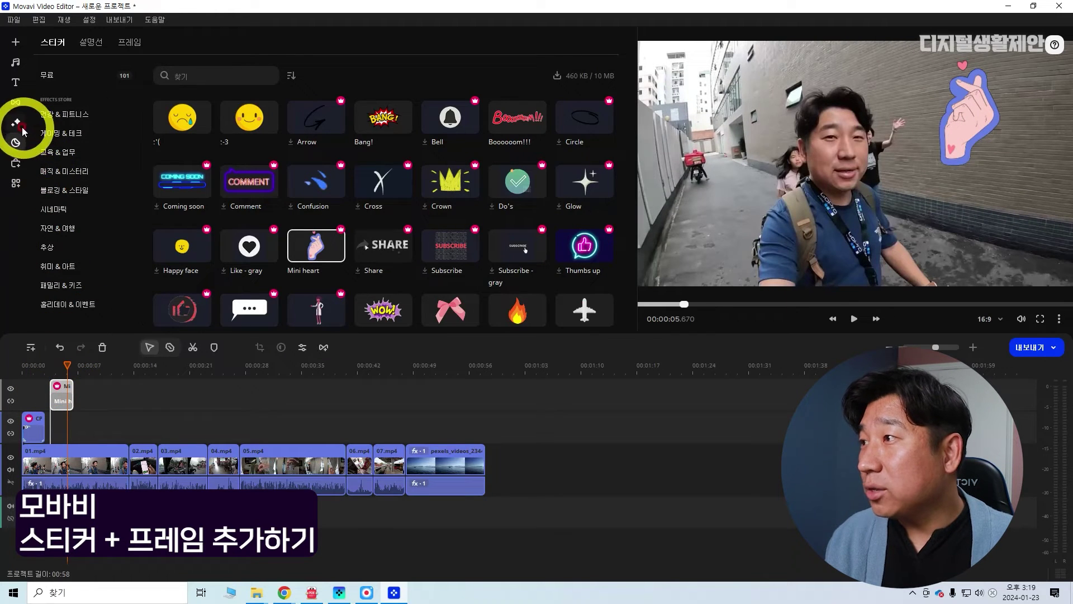
left_click(17, 181)
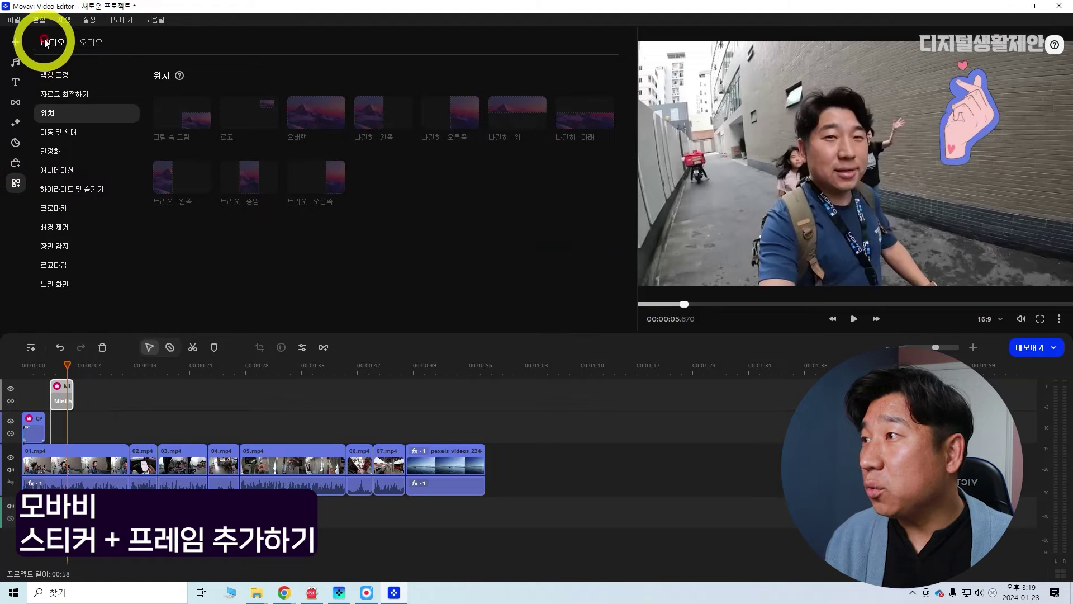
left_click(60, 177)
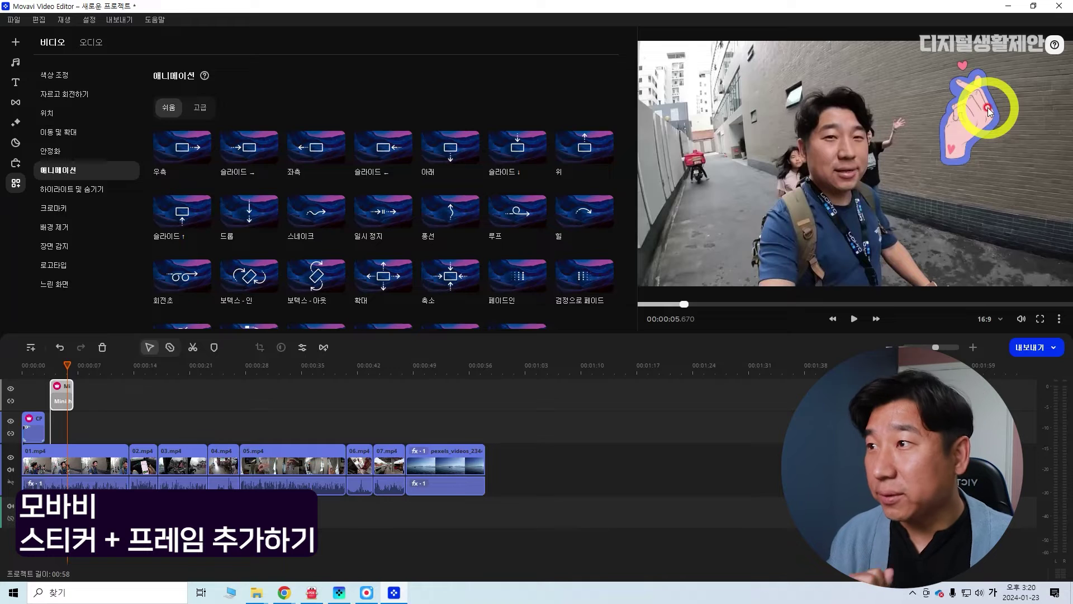
mouse_move(271, 173)
left_mouse_down()
mouse_move(248, 147)
mouse_move(58, 403)
left_mouse_up()
left_click(63, 405)
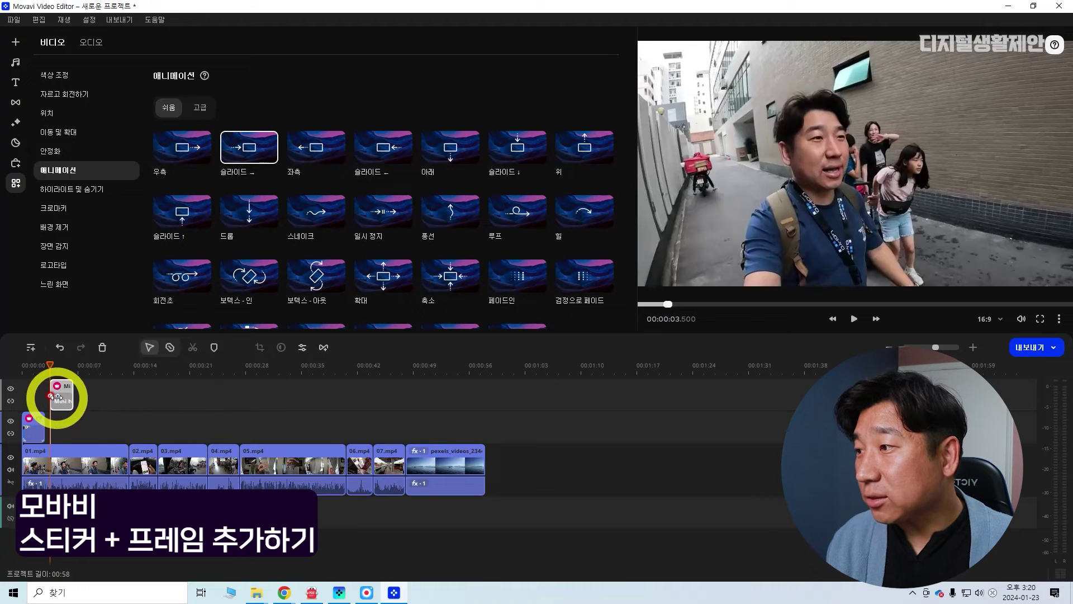
left_click(52, 365)
left_click(655, 356)
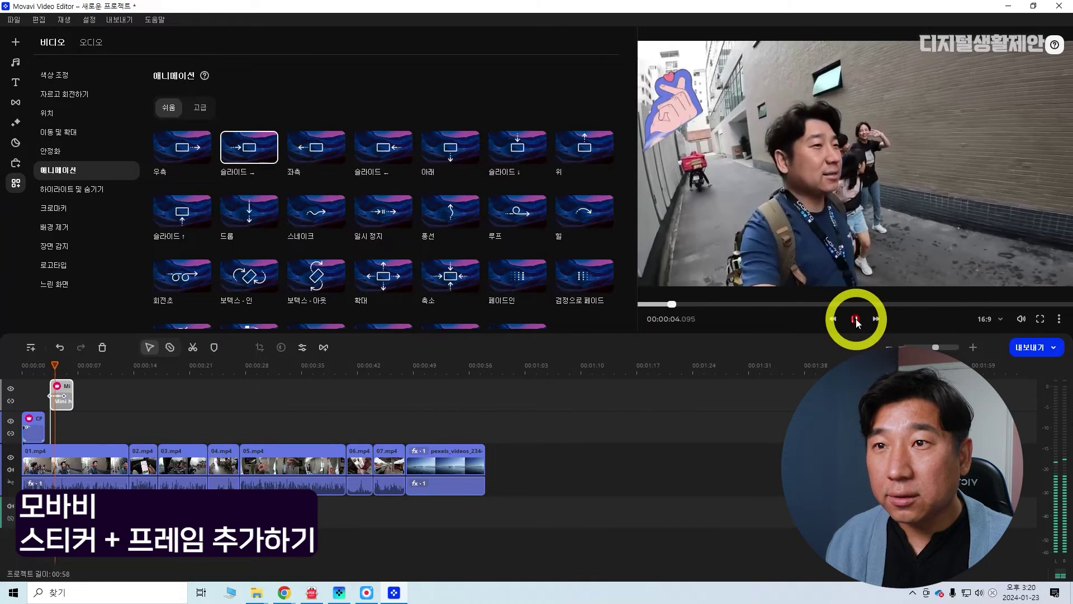
left_click(855, 319)
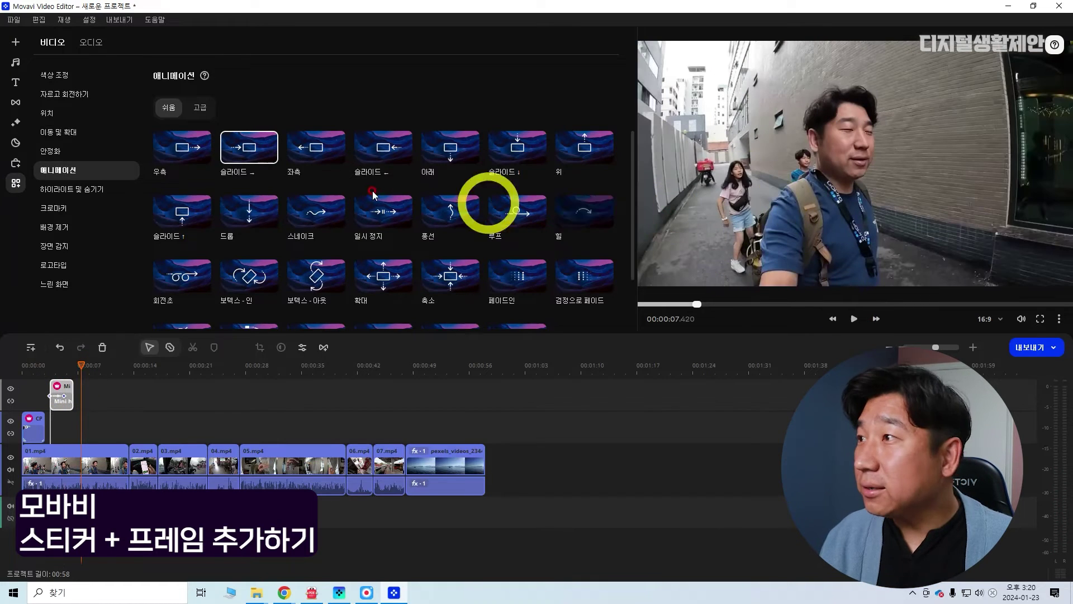
Search the stickers for 배, add the ship at about 7.2 seconds, shrink it and place it over the alley beside the girl
left_click(16, 143)
left_click(267, 78)
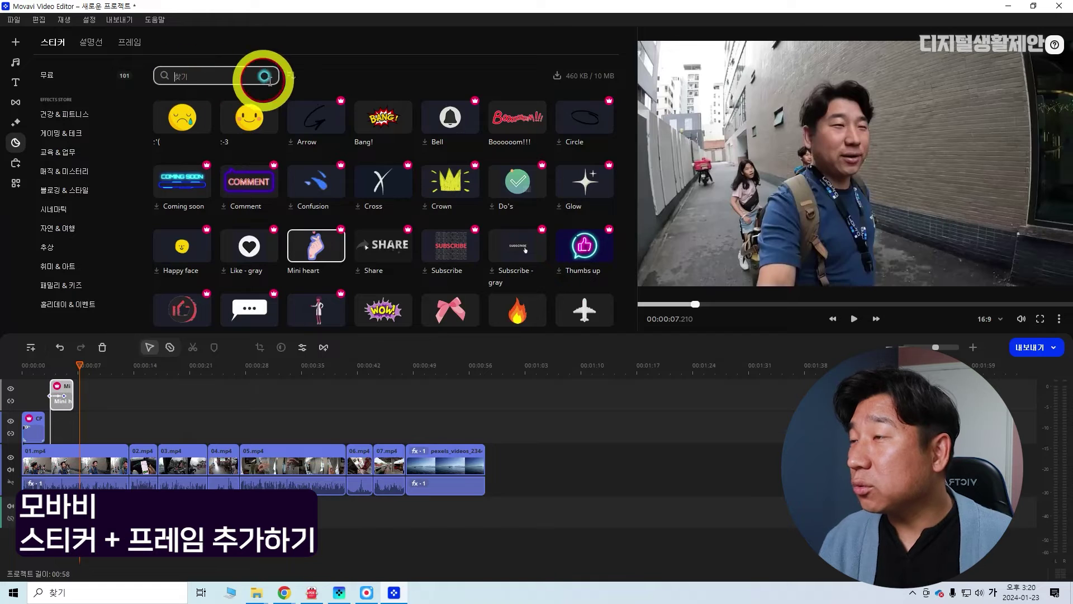
left_click(270, 81)
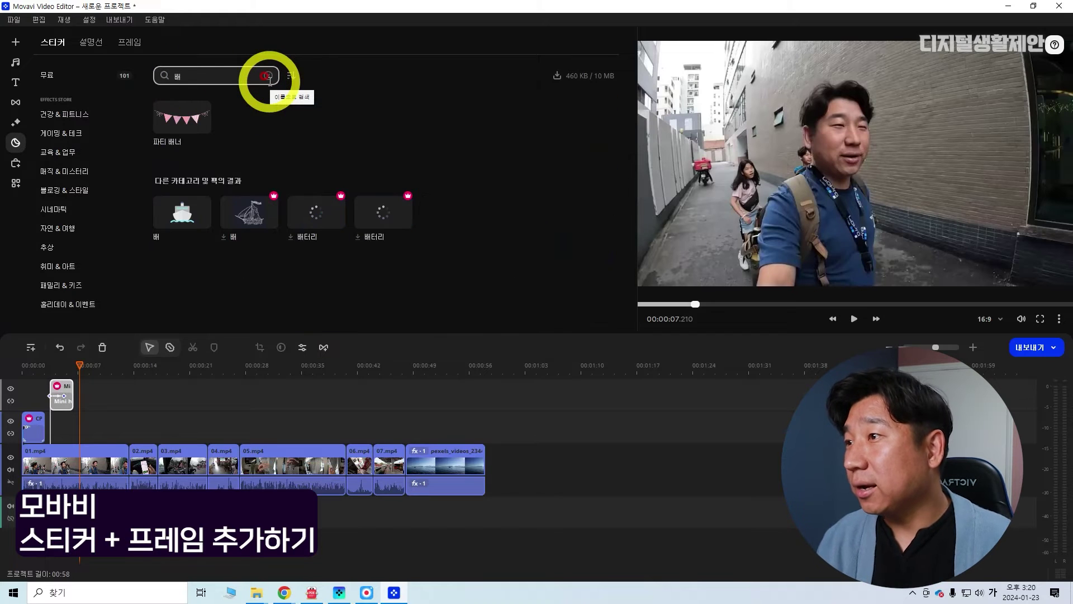
left_click_drag(187, 167, 83, 403)
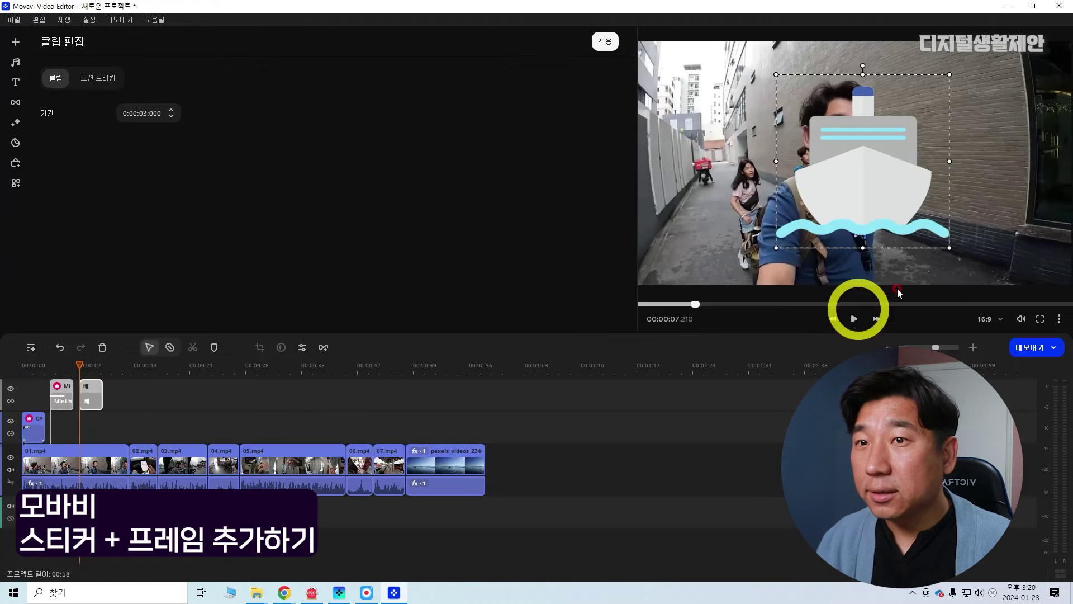
left_click_drag(912, 198, 711, 234)
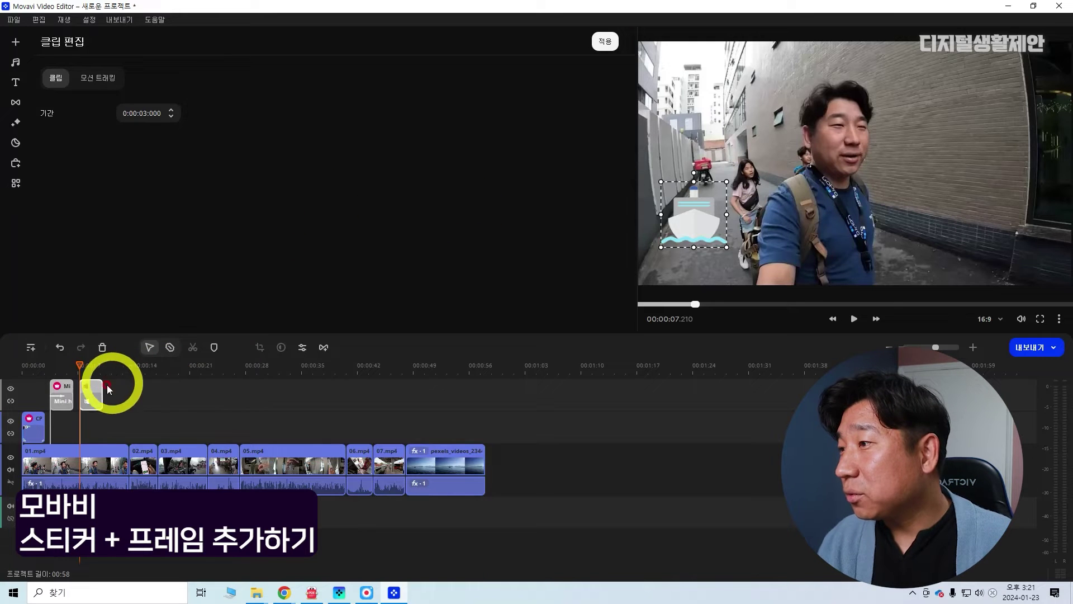
Try the 회전초 animation on the ship sticker, play it back, and undo it
left_click(15, 183)
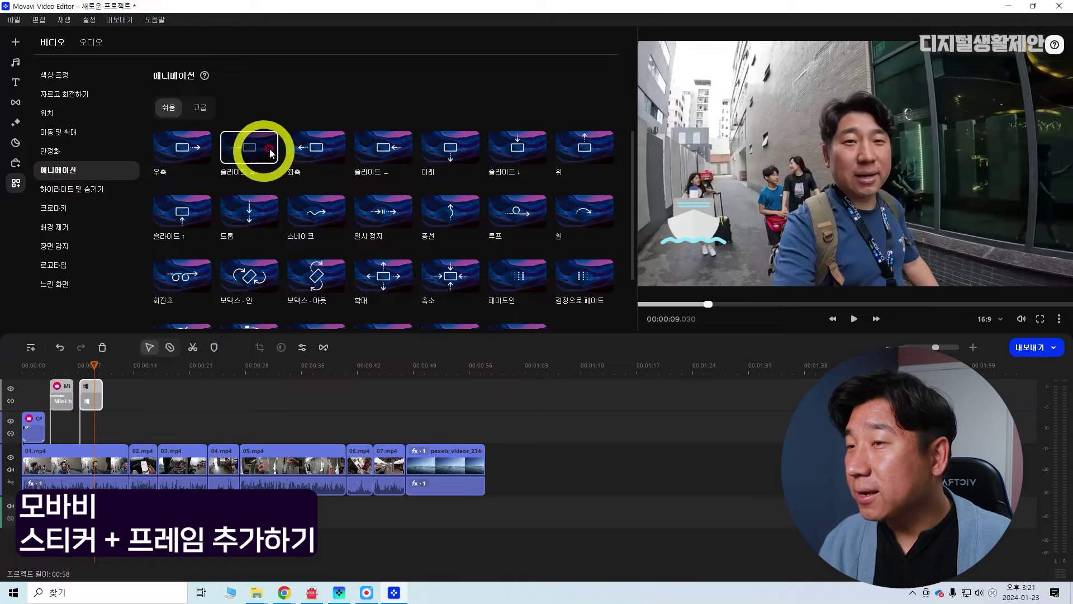
scroll(421, 173, "down", 1)
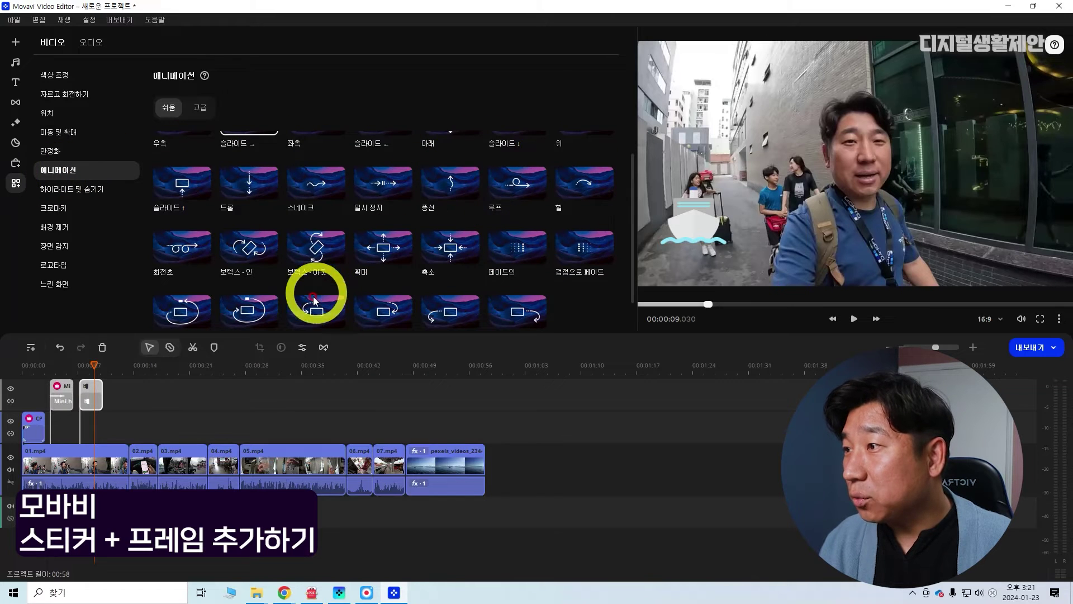
mouse_move(183, 255)
left_mouse_down()
mouse_move(76, 385)
mouse_move(90, 394)
left_mouse_up()
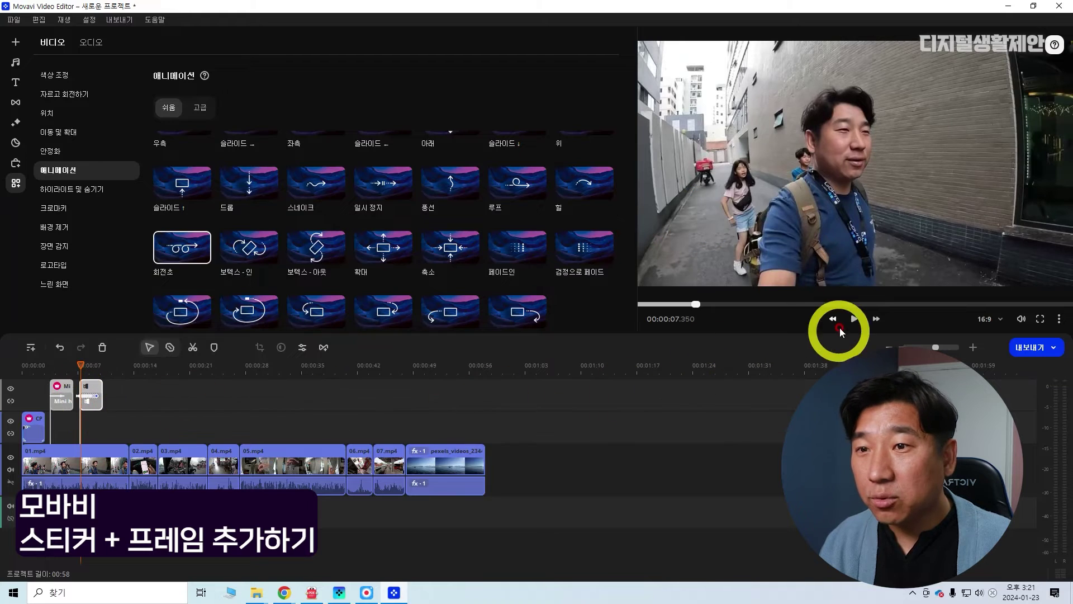
left_click(855, 319)
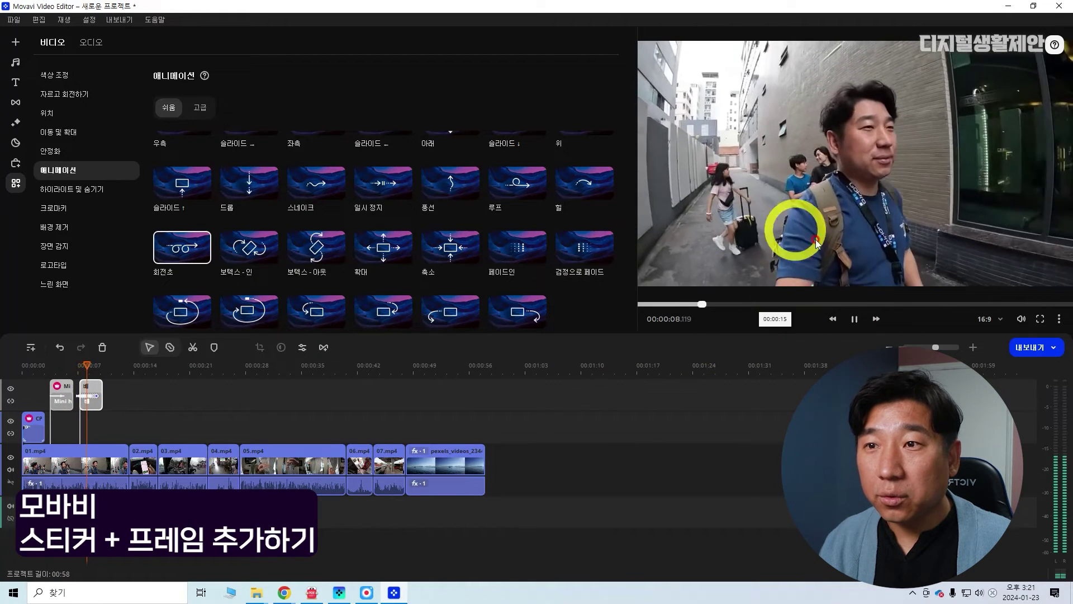
left_click(856, 319)
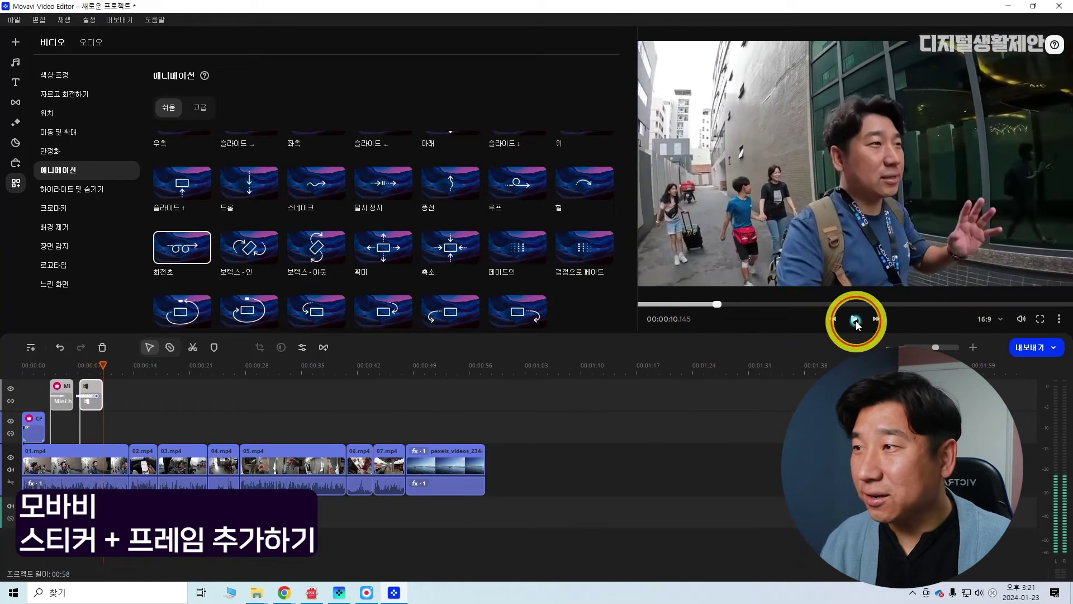
left_click(289, 397)
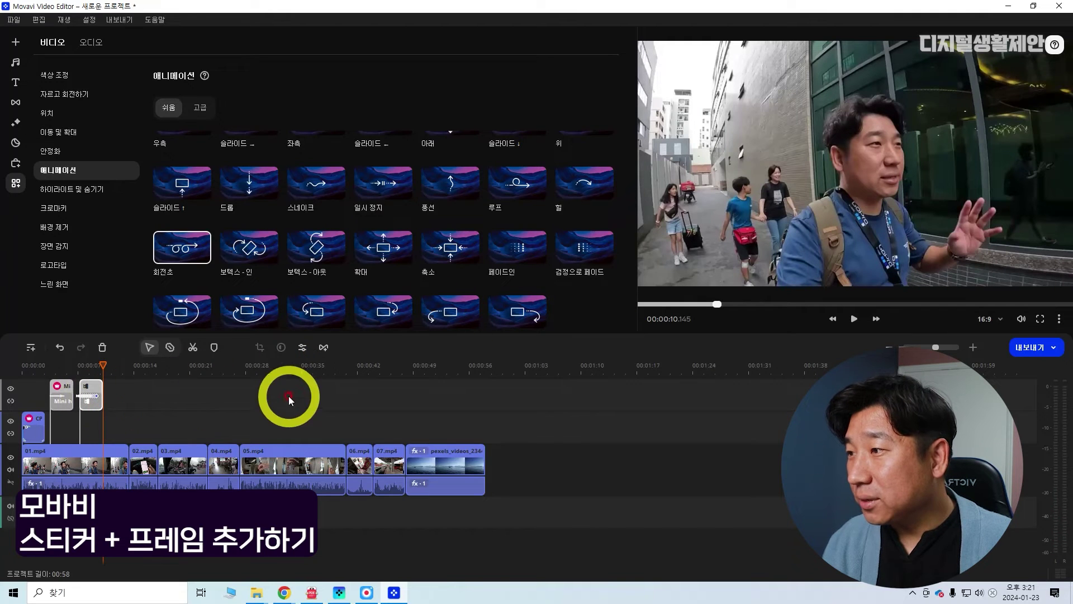
key("ctrl+z")
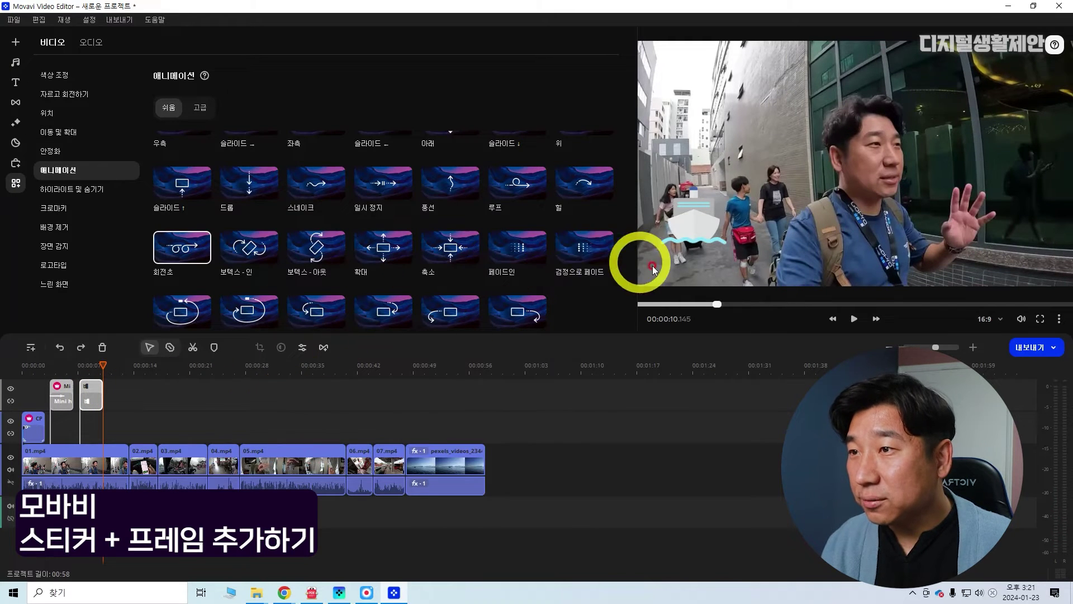
Apply the 컬 - 업 animation to the ship sticker and play it back
scroll(201, 309, "down", 1)
left_click_drag(185, 296, 89, 394)
left_click(289, 413)
left_click(854, 319)
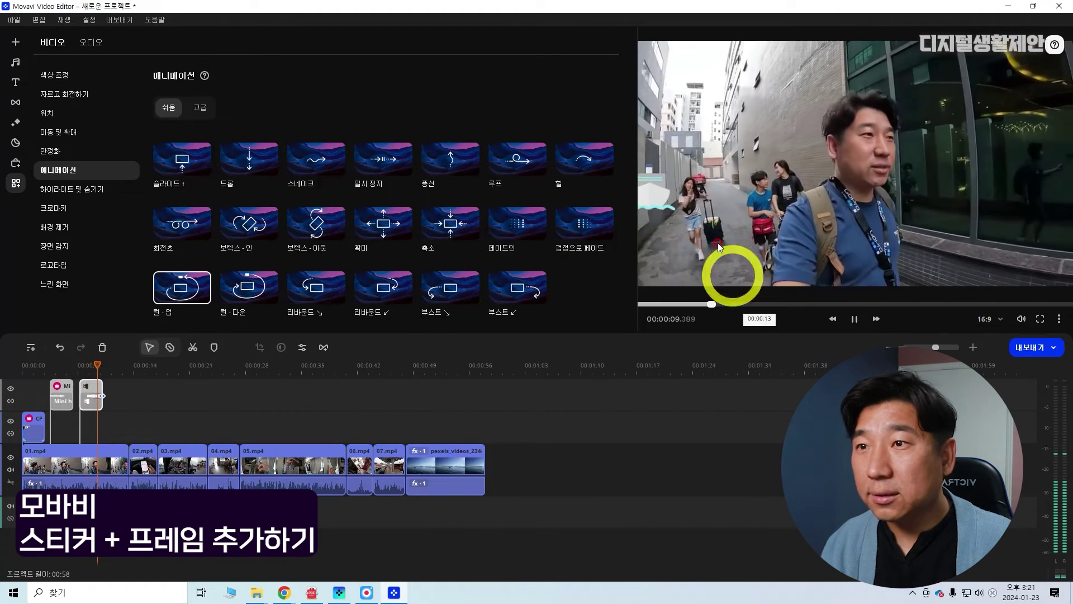
left_click(940, 249)
scroll(405, 235, "up", 2)
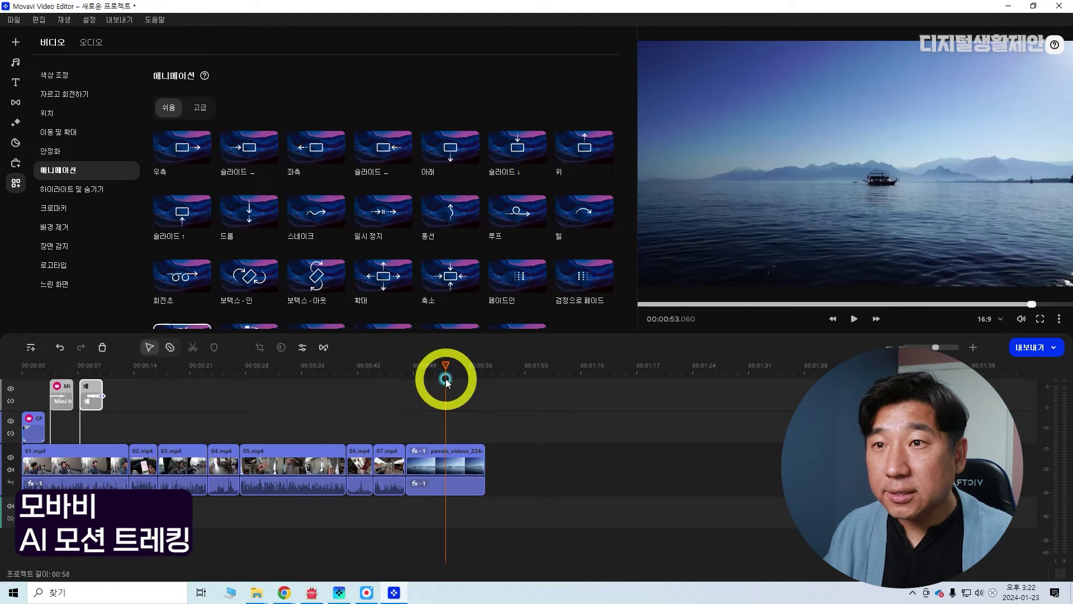
left_click_drag(446, 380, 442, 379)
left_click(541, 436)
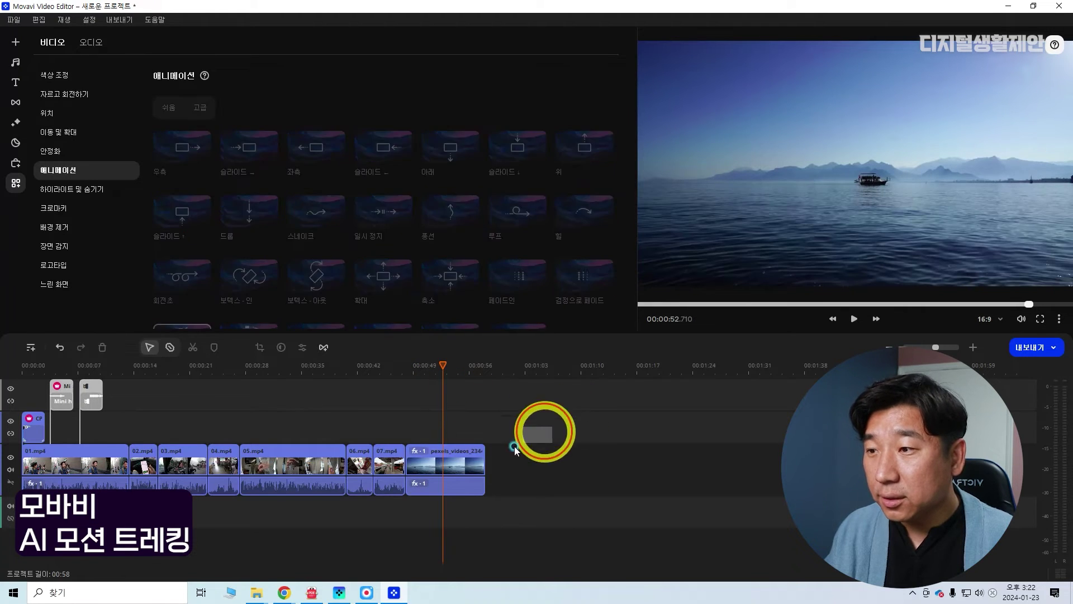
left_click(457, 470)
key("Delete")
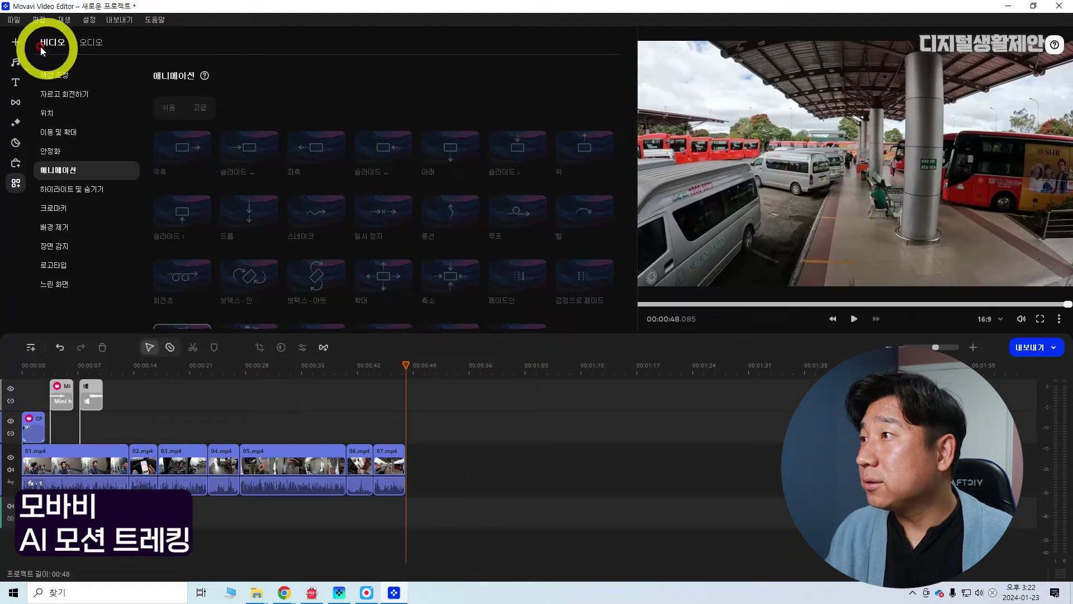
left_click(15, 42)
left_click_drag(207, 196, 419, 455)
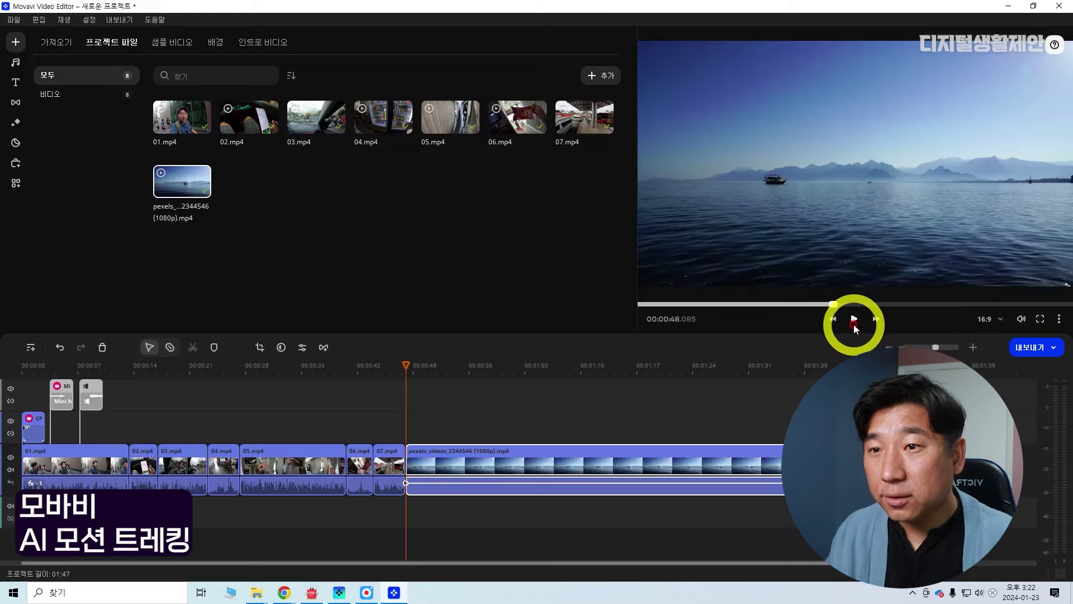
Speed up the boat clip, previewing it at 375% and settling on 568%
left_click(855, 323)
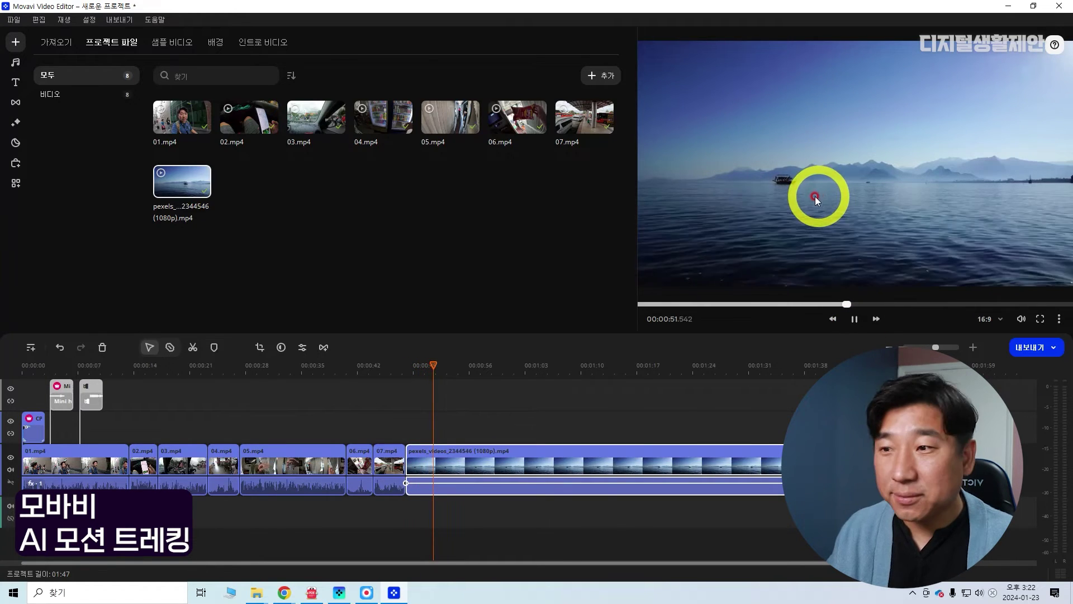
left_click(519, 455)
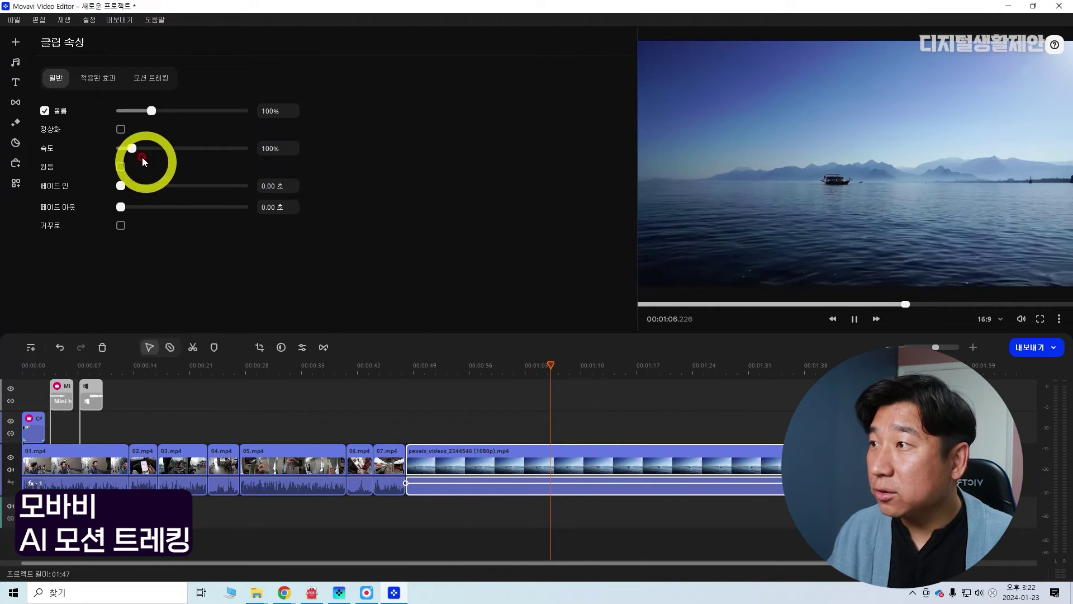
left_click_drag(136, 152, 169, 150)
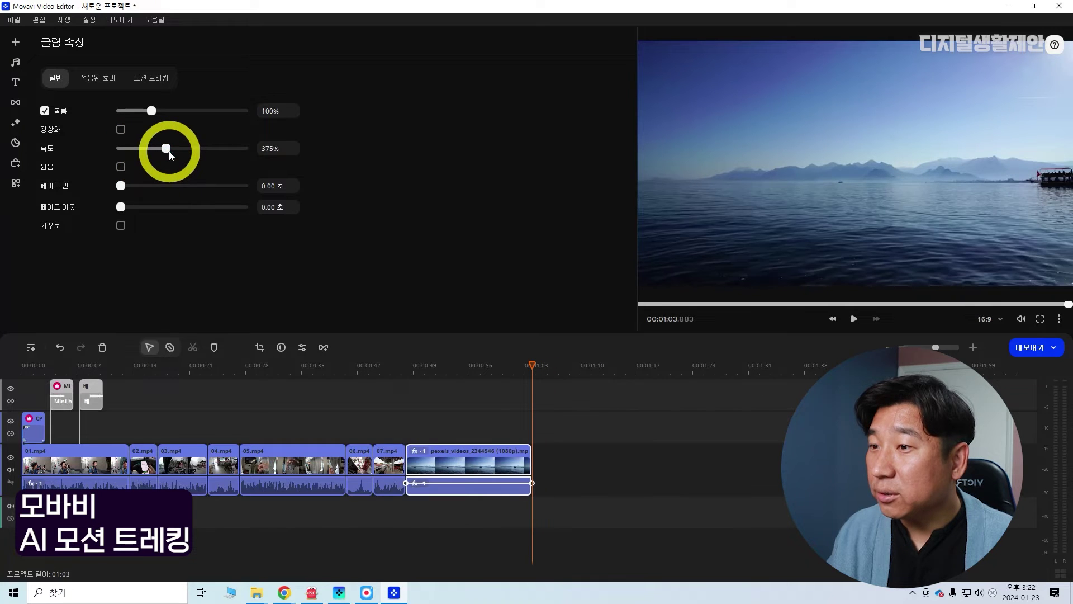
left_click(567, 482)
left_click_drag(530, 369, 413, 369)
left_click(854, 319)
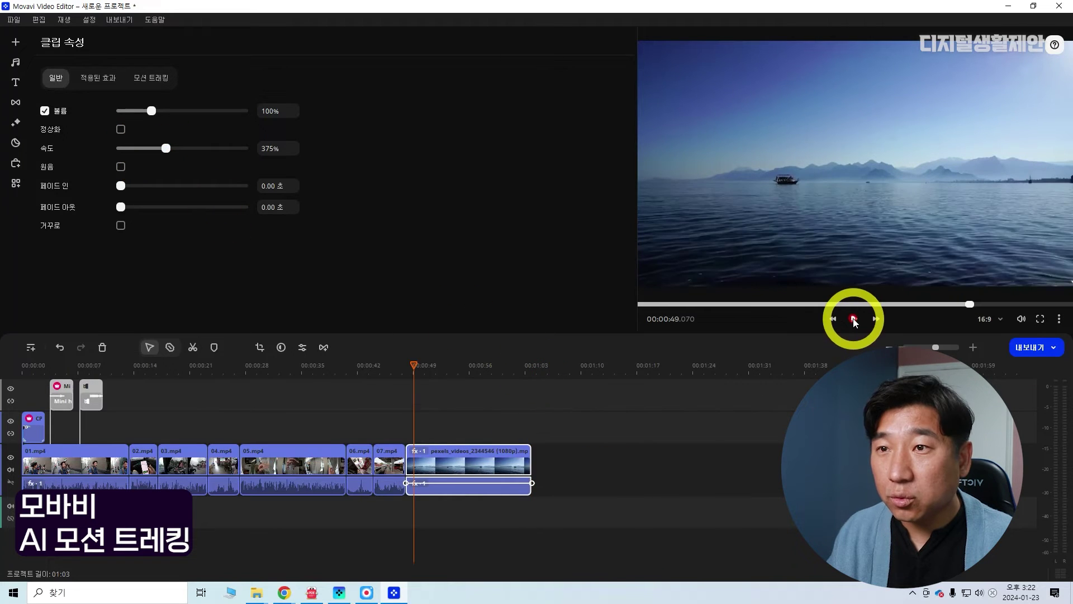
left_click(854, 319)
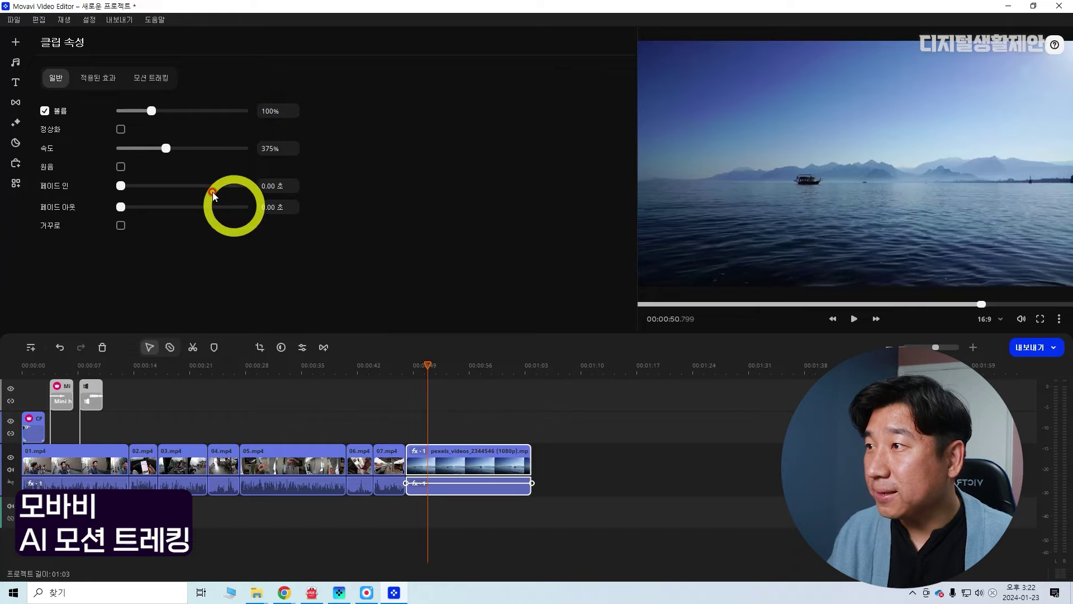
left_click_drag(167, 150, 190, 148)
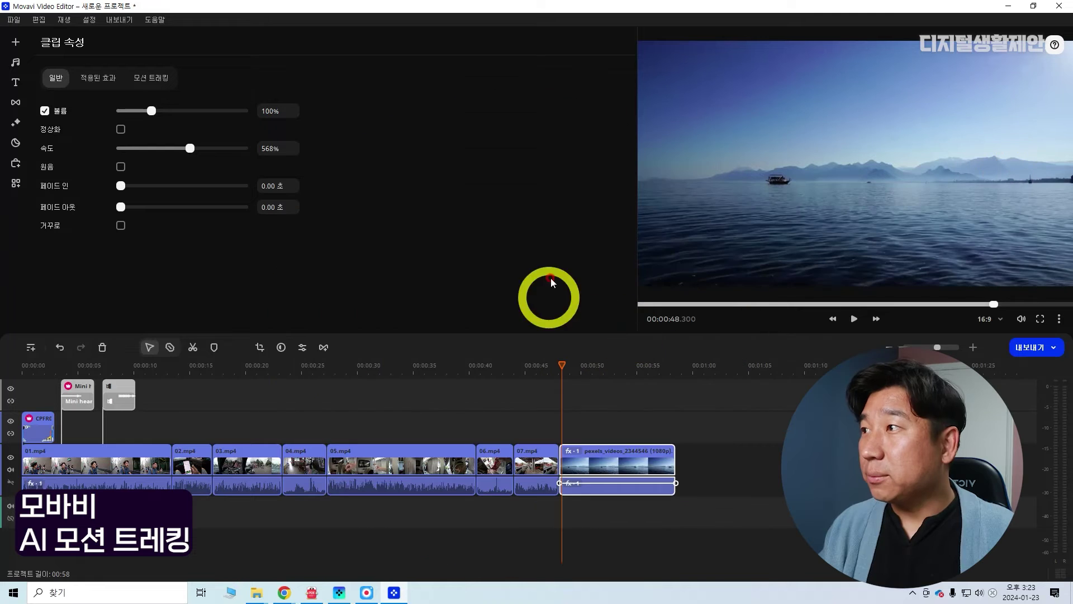
Add a 간단한 텍스트 title reading 여기 있어요 at 48.3 seconds, place it just above the boat and extend it to the clip's end
left_click(28, 91)
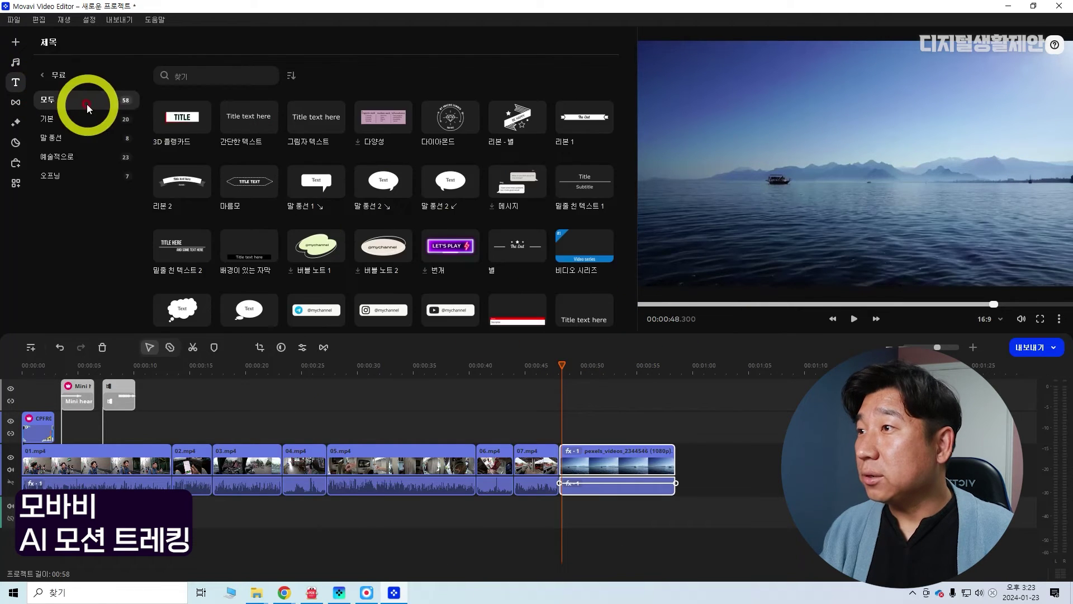
left_click_drag(223, 129, 565, 427)
type("여기 있어요")
left_click_drag(963, 169, 798, 164)
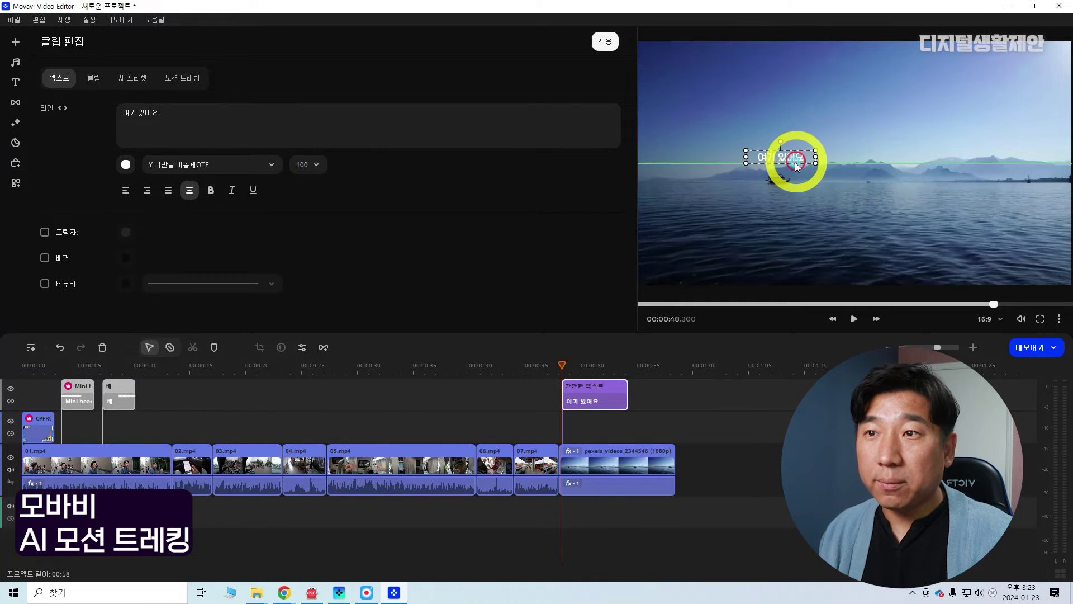
left_click_drag(626, 399, 670, 400)
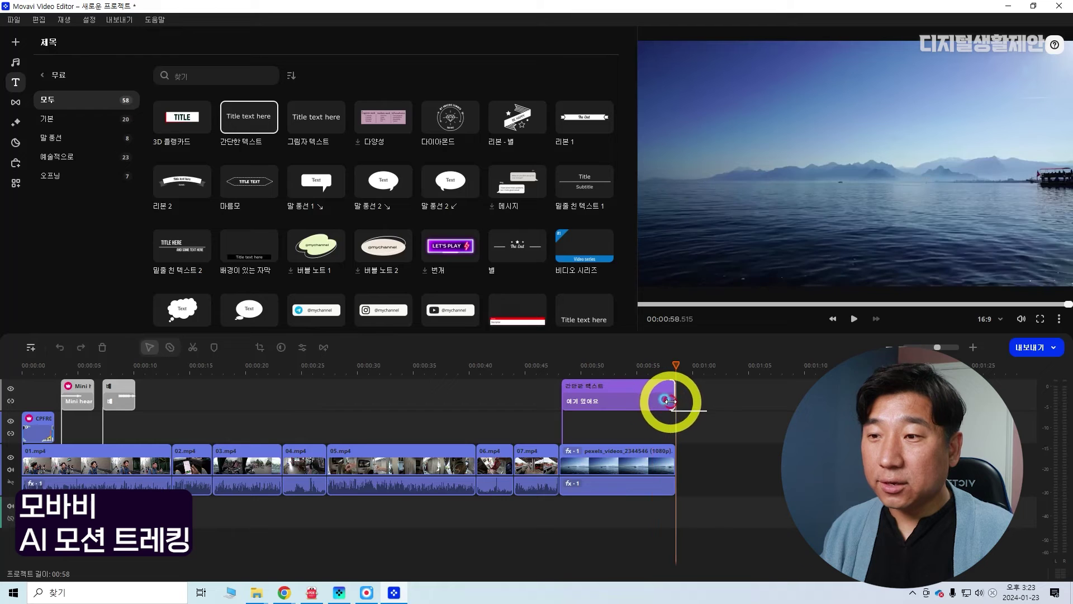
Motion-track the 여기 있어요 title to the boat with the 인공 지능(AI) method, fitting the tracking frame around the boat near the clip's start, and play it back
left_click(567, 370)
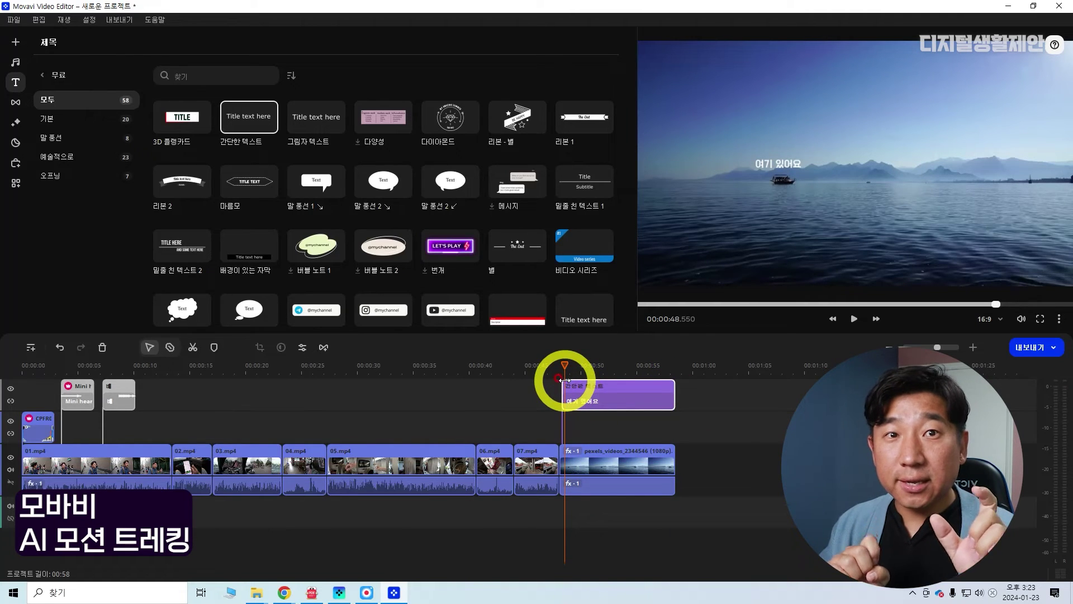
left_click(698, 455)
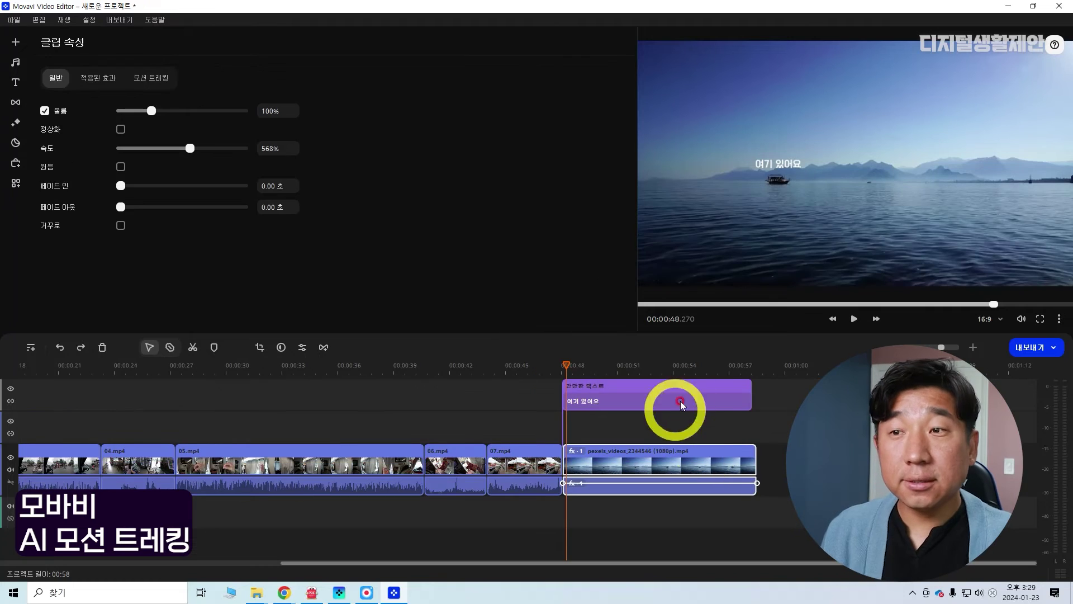
key("Escape")
left_click(654, 399)
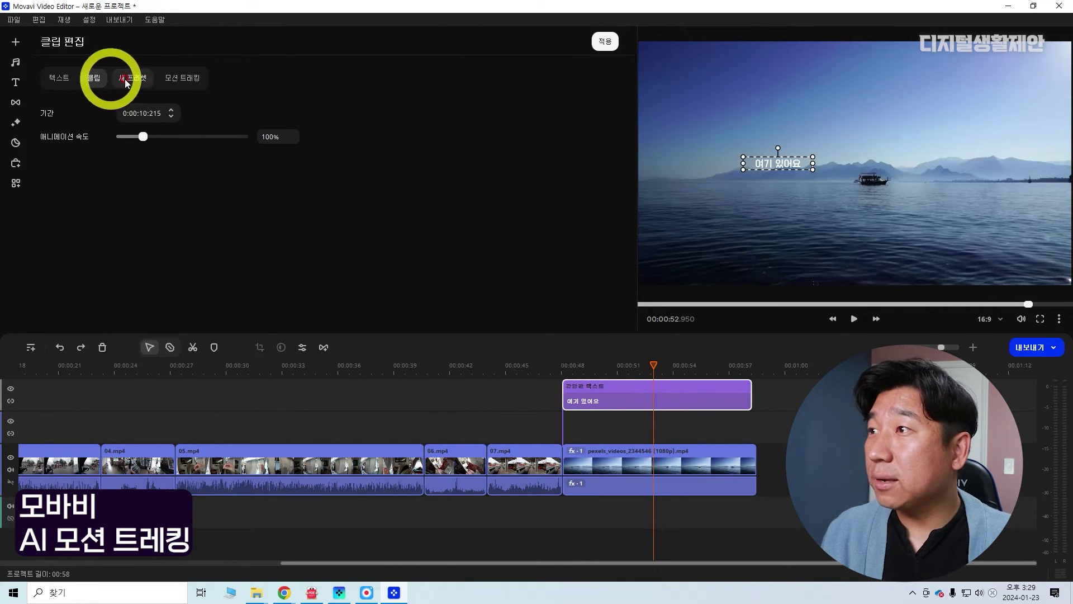
left_click(192, 77)
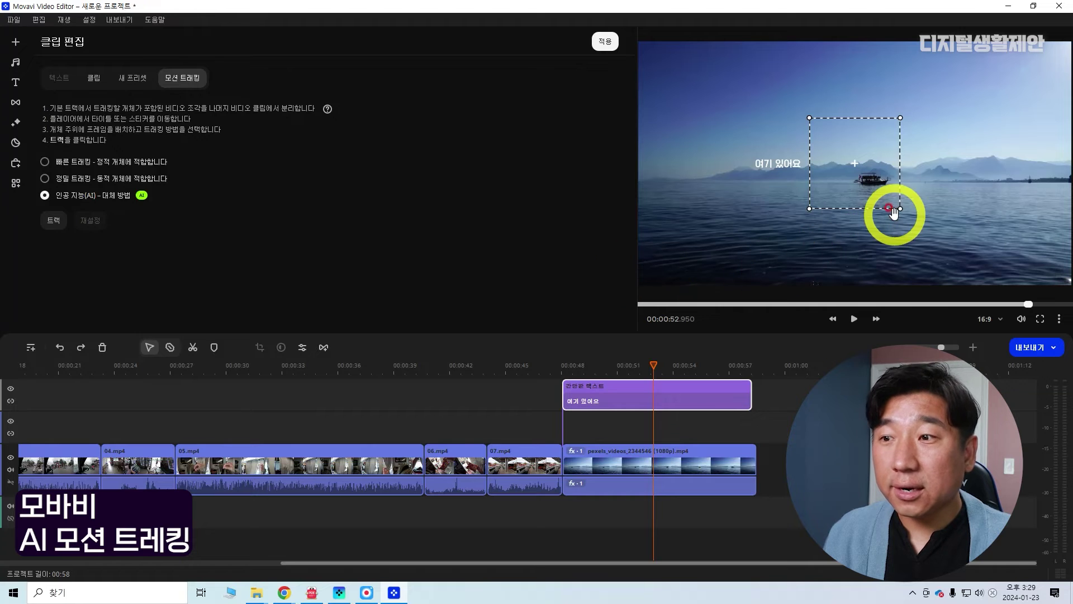
left_click_drag(653, 364, 567, 364)
left_click_drag(761, 165, 789, 185)
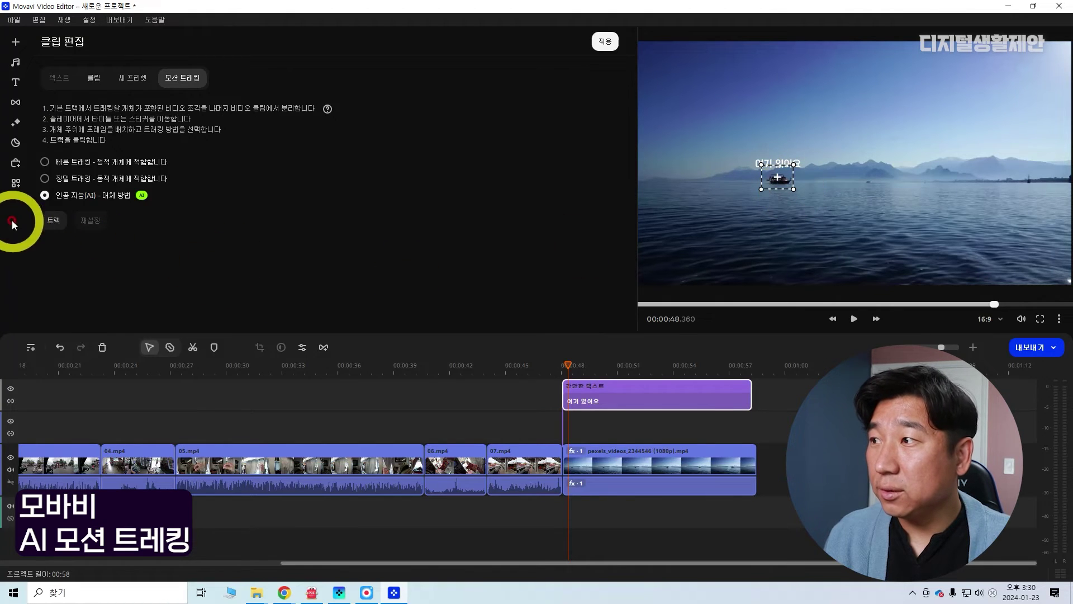
left_click(52, 222)
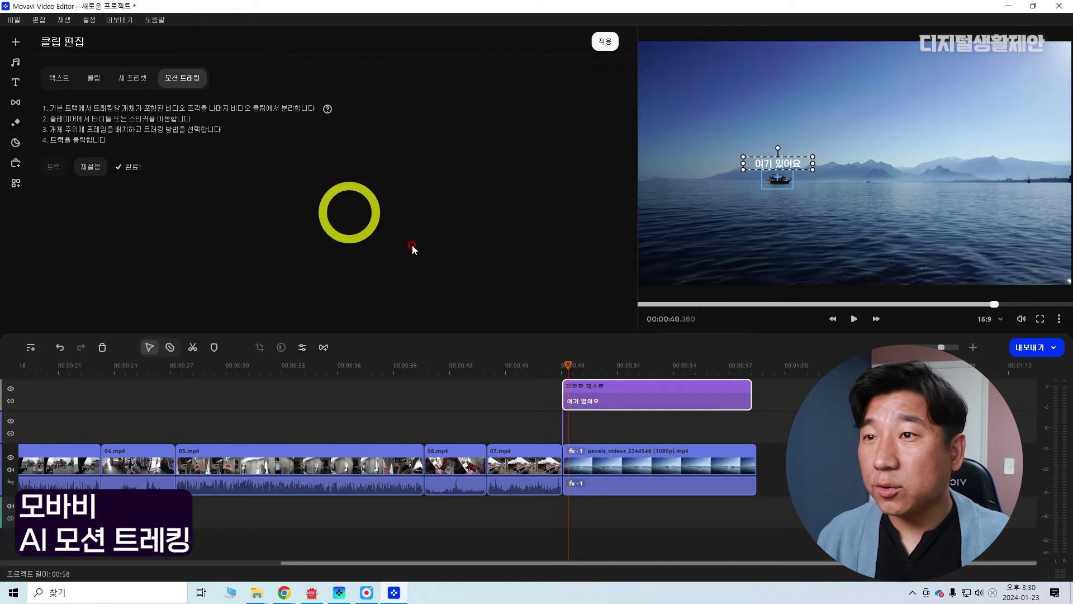
left_click(854, 319)
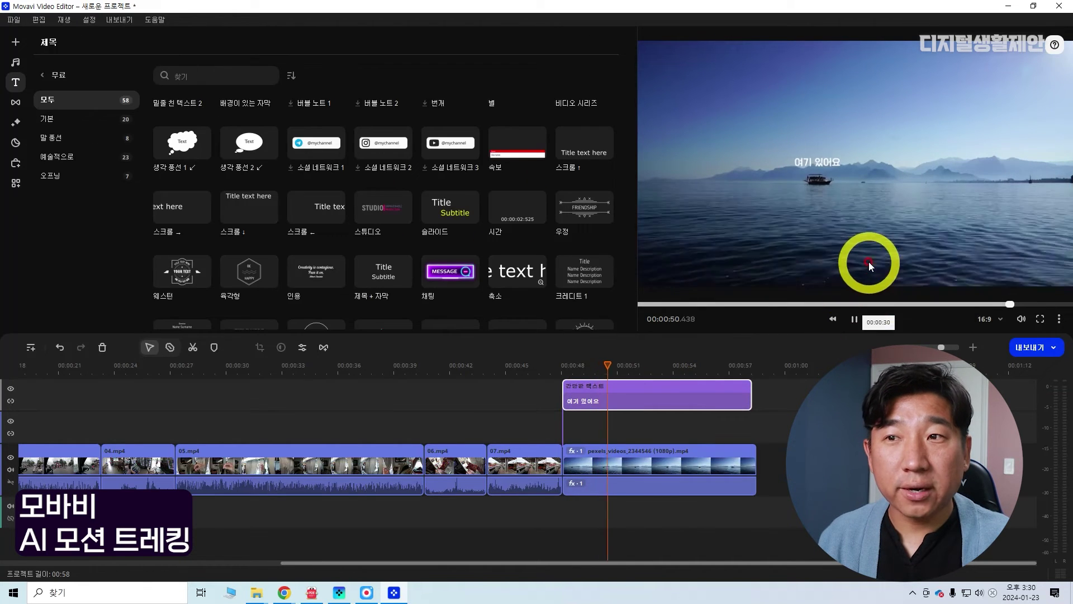
key("space")
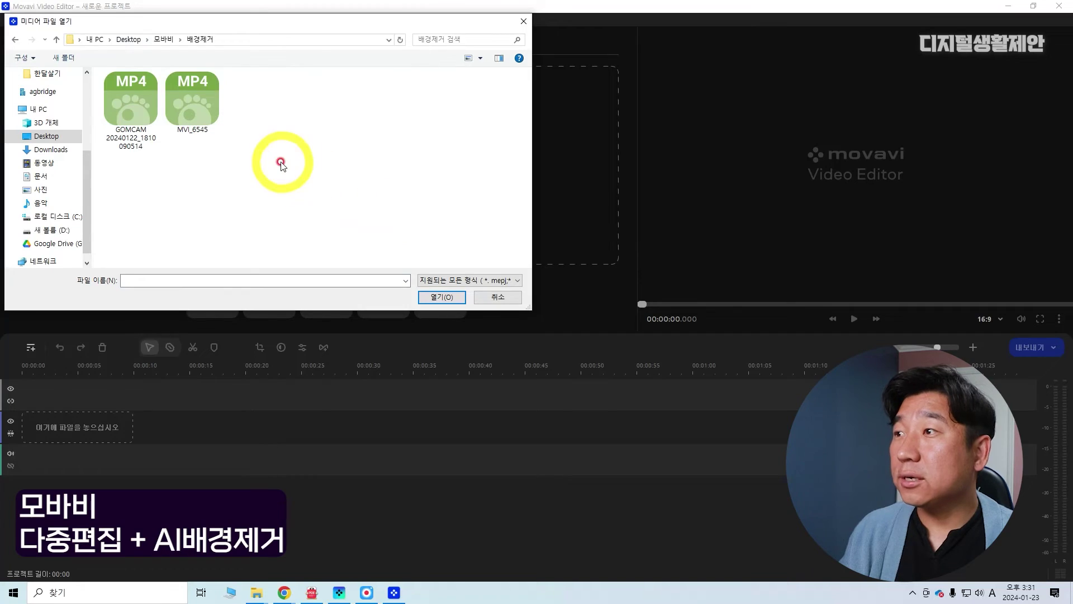
Import both MP4 files from the 배경제거 folder into the new project and place the GOMCAM clip on the video track
left_click_drag(276, 168, 140, 112)
left_click(454, 298)
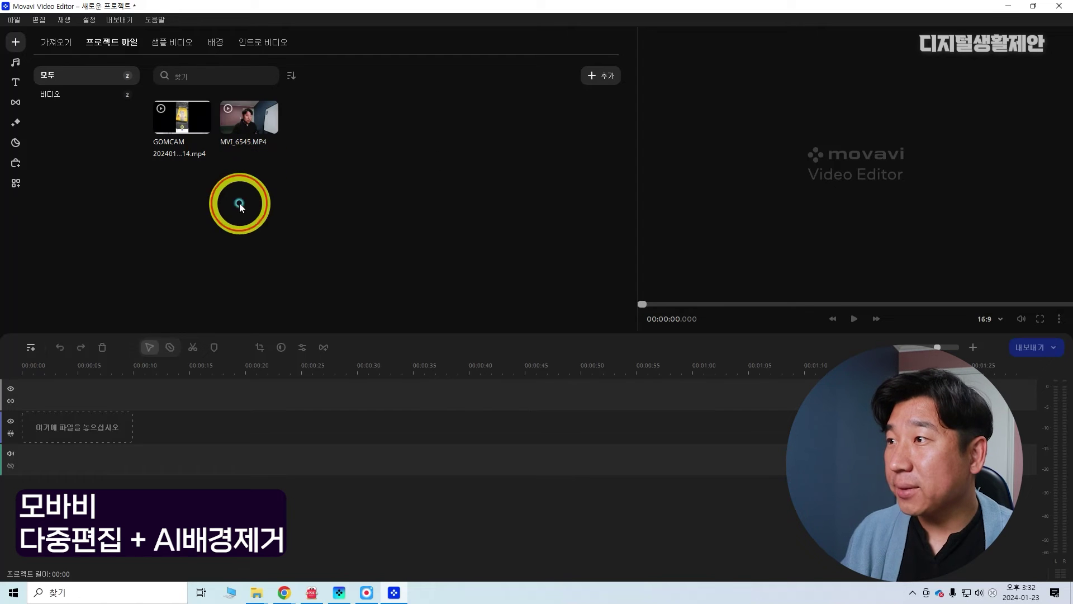
left_click_drag(184, 128, 228, 471)
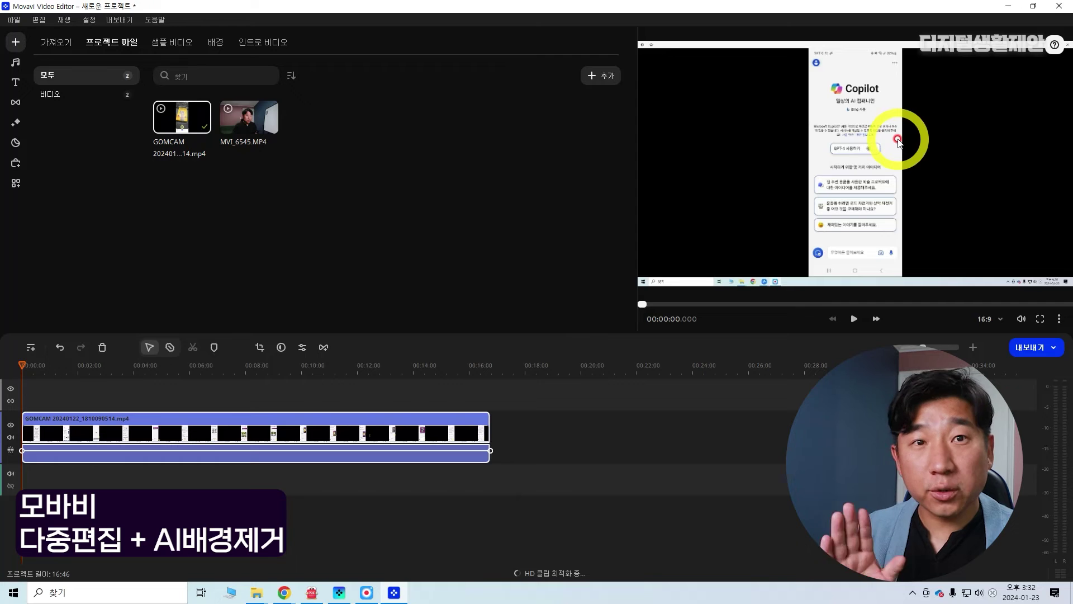
Add a second video track, place MVI_6545.MP4 on it above the GOMCAM clip and preview it further along the timeline
left_click(254, 119)
left_click(31, 347)
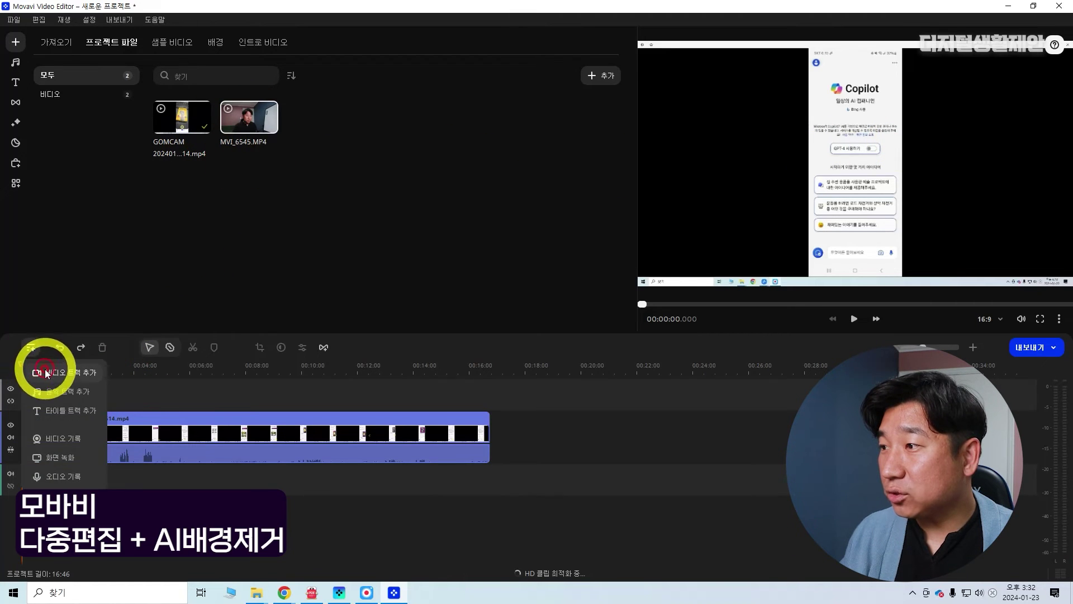
left_click(73, 368)
left_click_drag(254, 120, 106, 438)
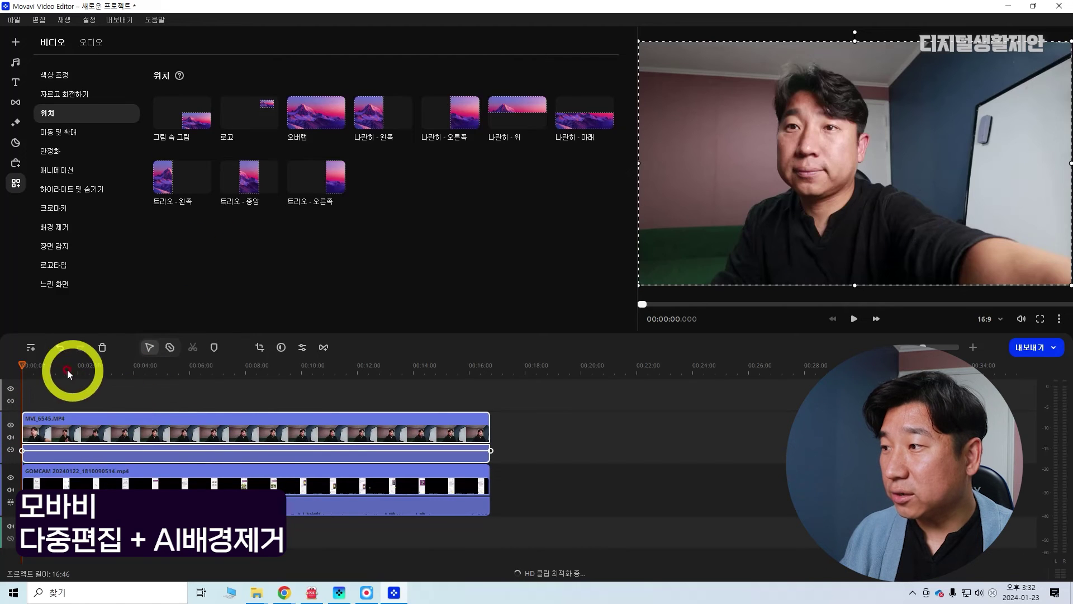
left_click_drag(96, 380, 180, 365)
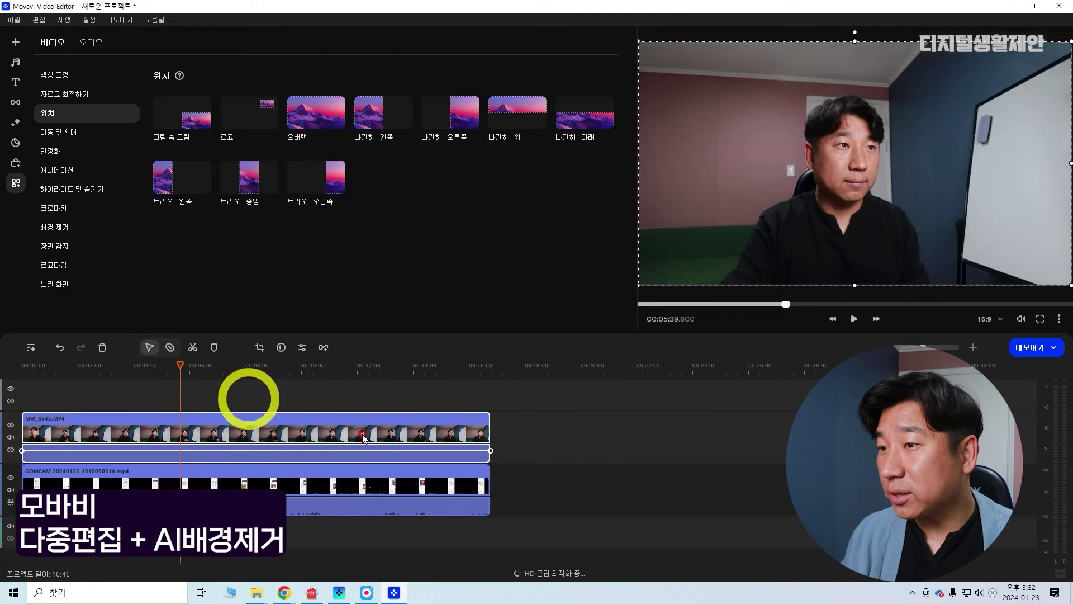
Synchronize MVI_6545.MP4 and the GOMCAM clip by their sound with the 동기화 tool
left_click(479, 500)
left_click(434, 431)
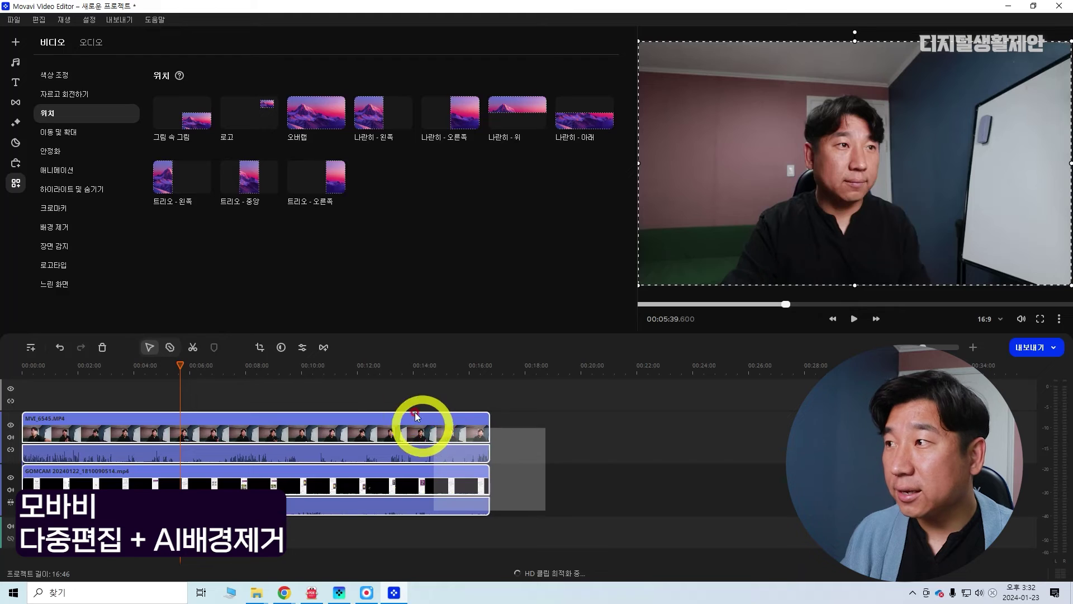
left_click(83, 44)
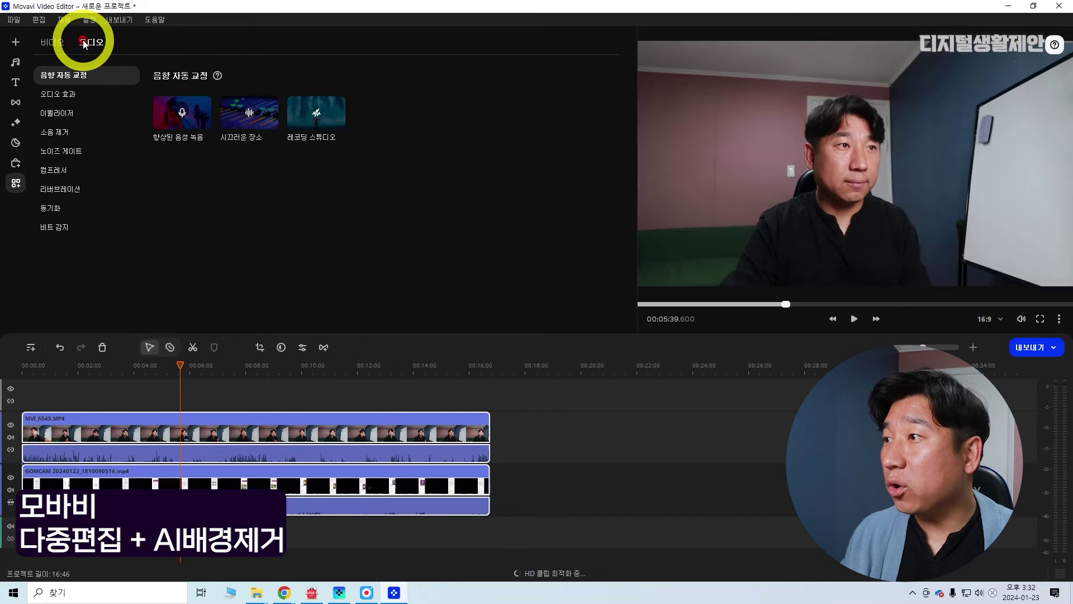
left_click(55, 212)
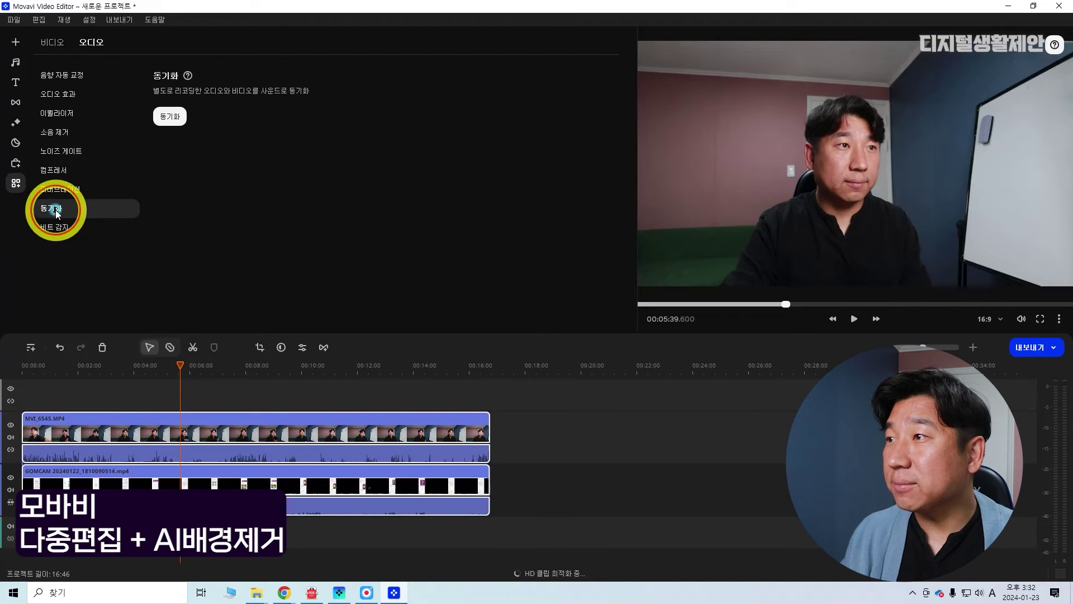
left_click(171, 118)
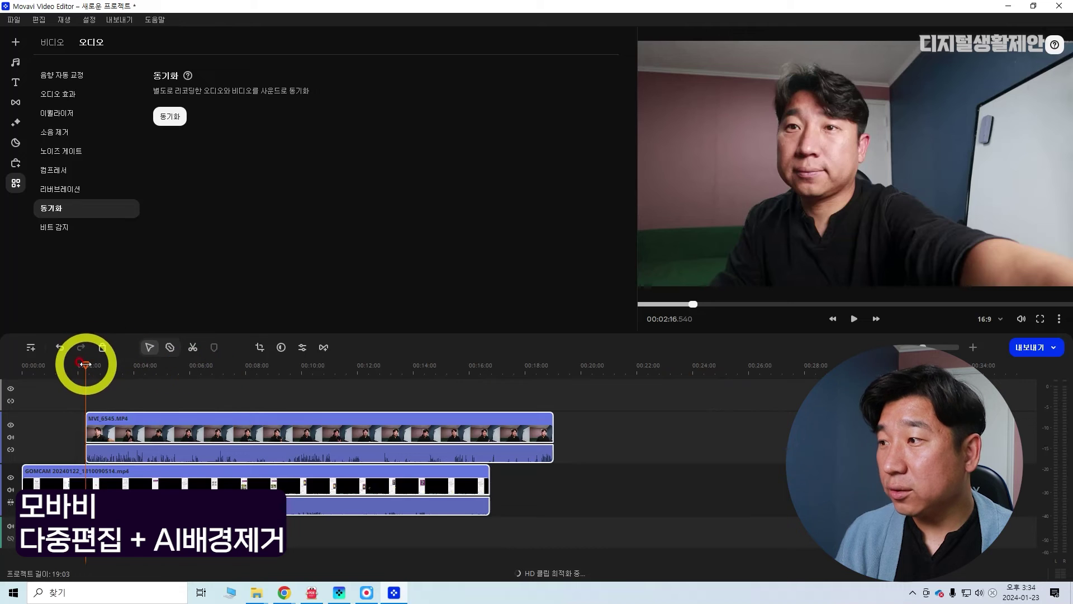
Play the synchronized clips from the start of MVI_6545.MP4 to check the alignment
left_click_drag(84, 364, 86, 364)
left_click(853, 319)
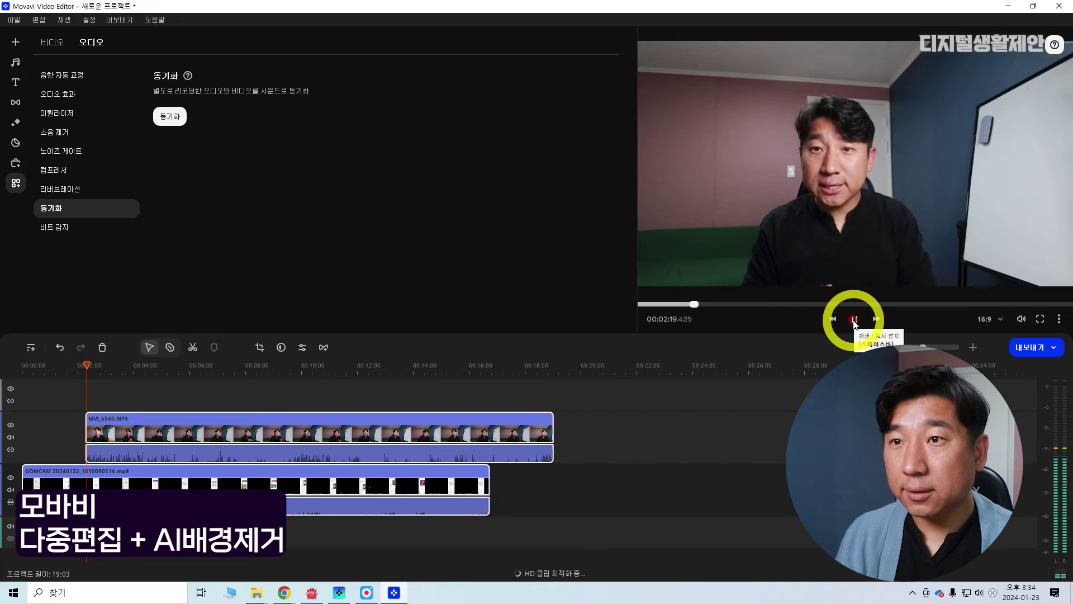
left_click(854, 320)
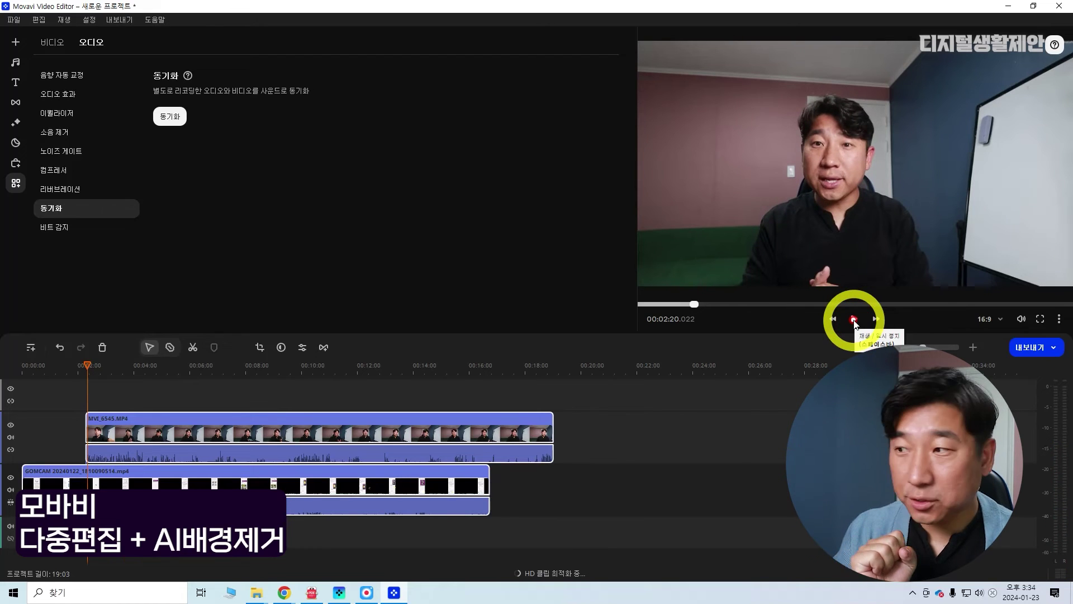
Trim the start of the GOMCAM clip to where MVI_6545.MP4 begins and play both clips from the beginning
left_click(272, 459)
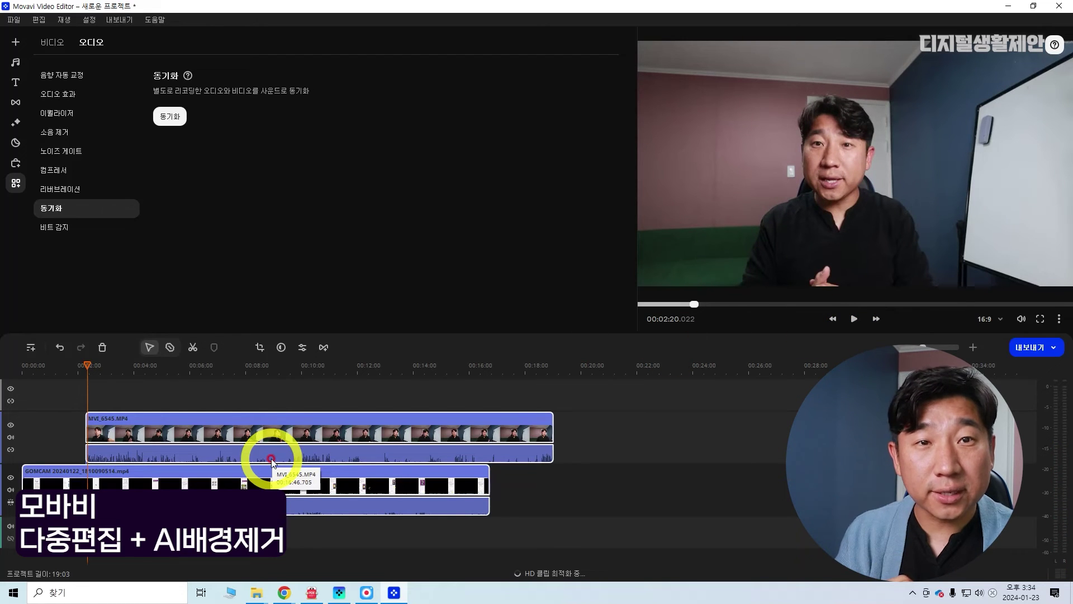
left_click(44, 484)
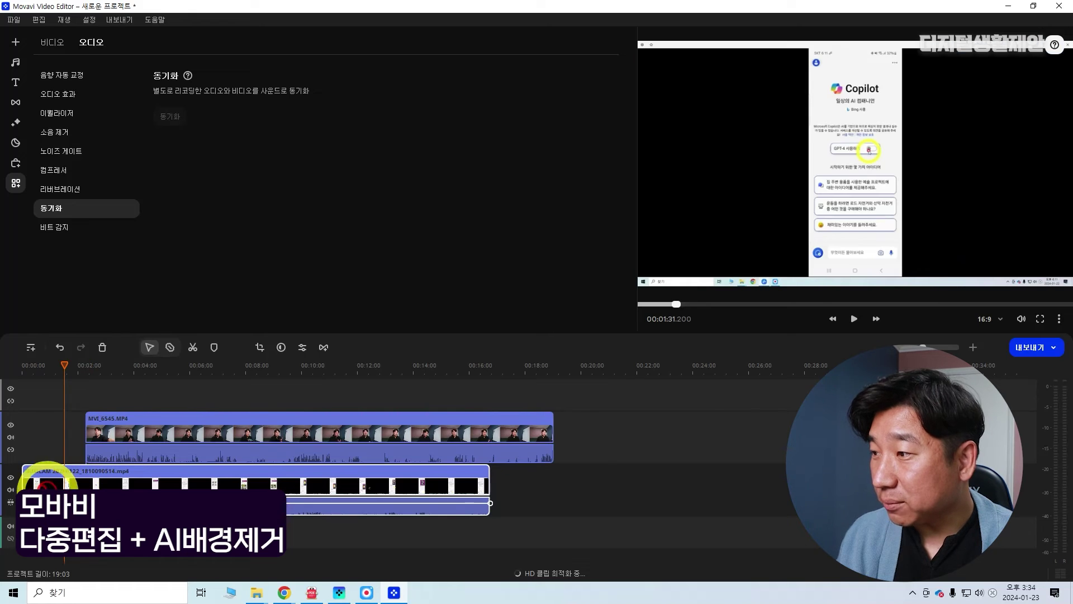
left_click_drag(22, 482, 78, 482)
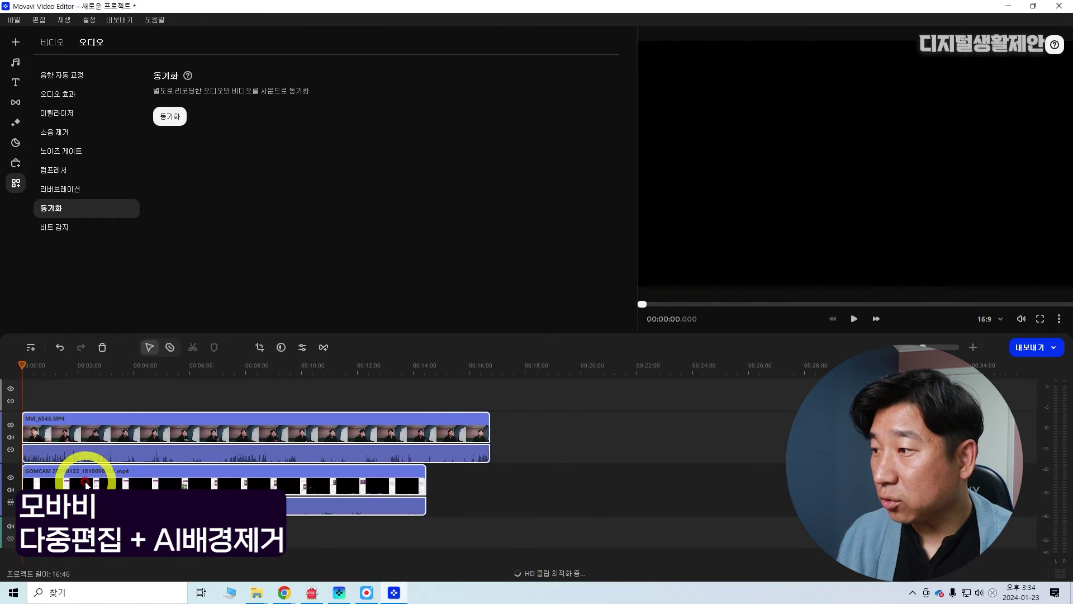
left_click(836, 323)
left_click(853, 319)
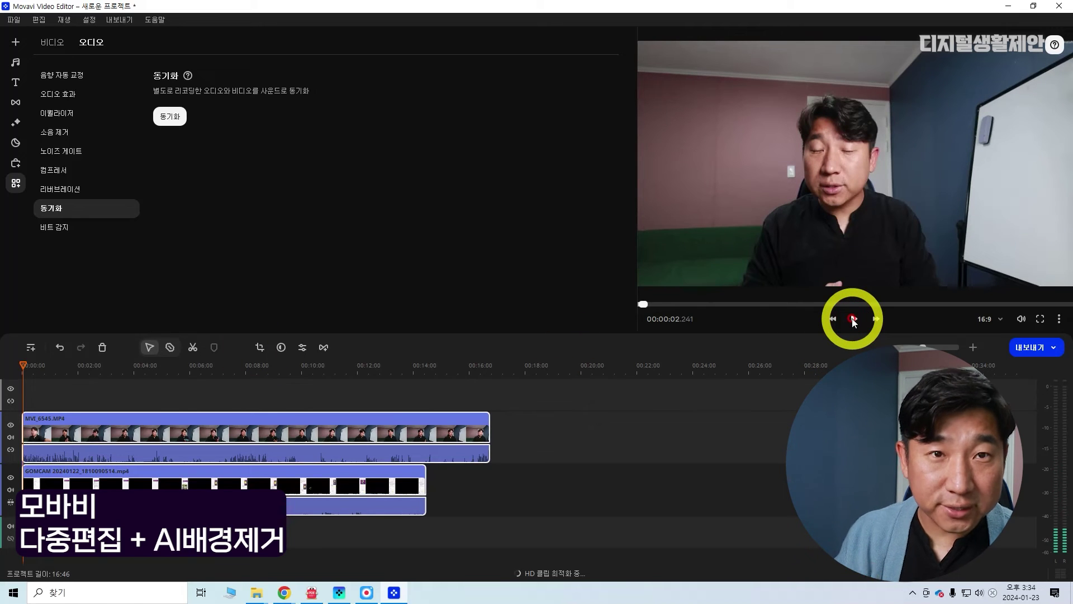
left_click(558, 451)
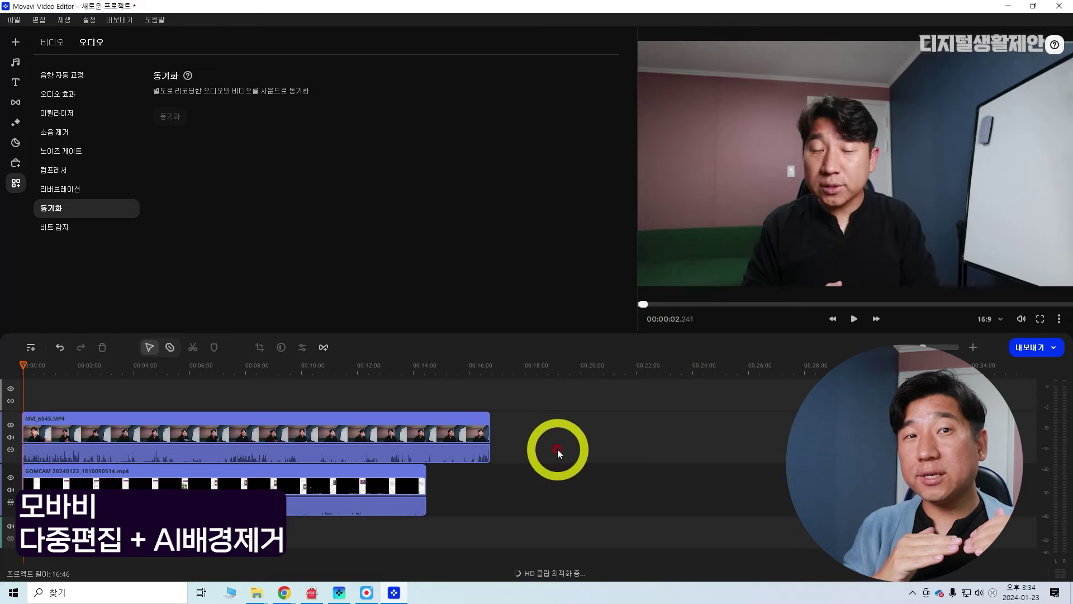
Try the 그림 속 그림 and 로고 positions on MVI_6545.MP4 and settle on 오버랩
left_click(280, 441)
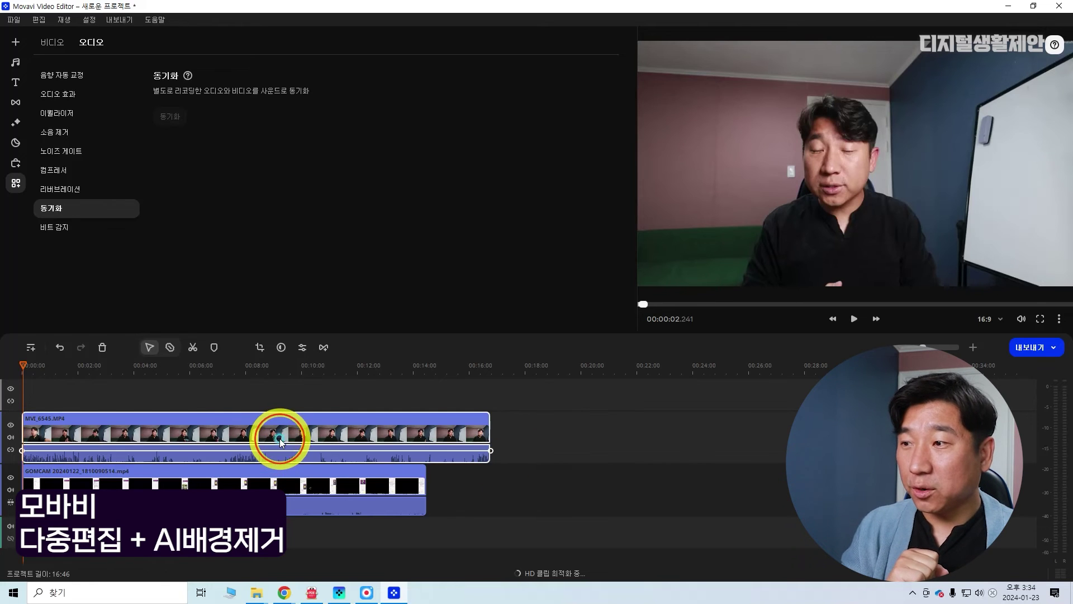
left_click(51, 43)
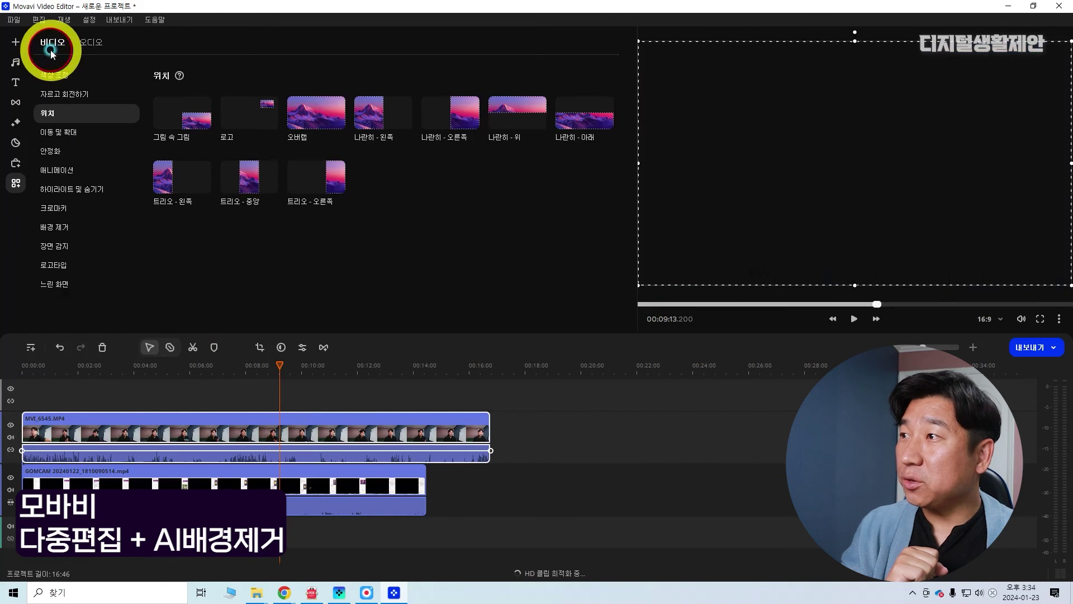
left_click(206, 136)
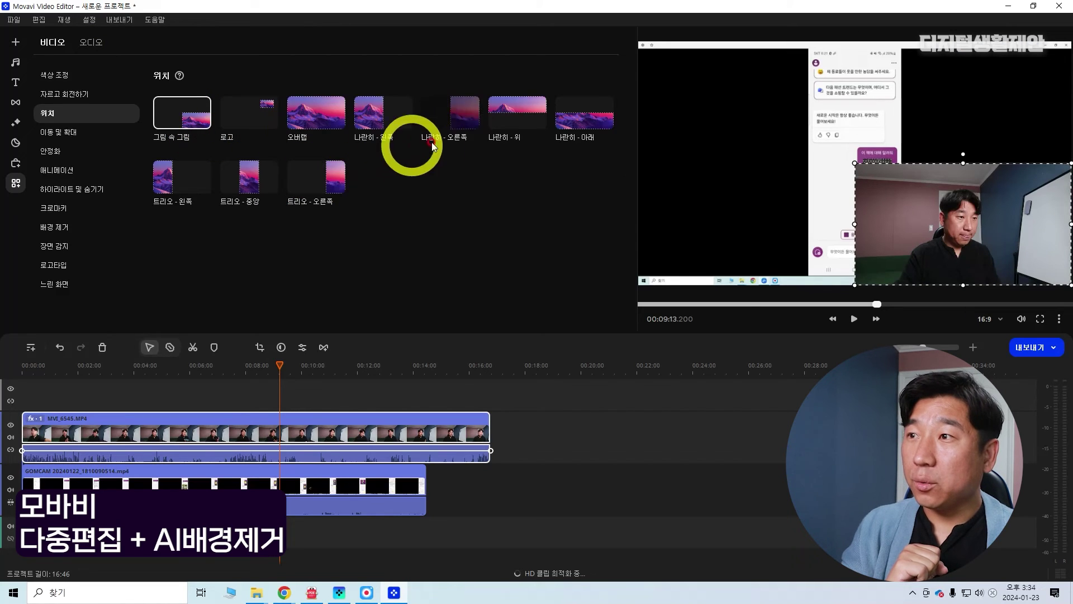
left_click(268, 122)
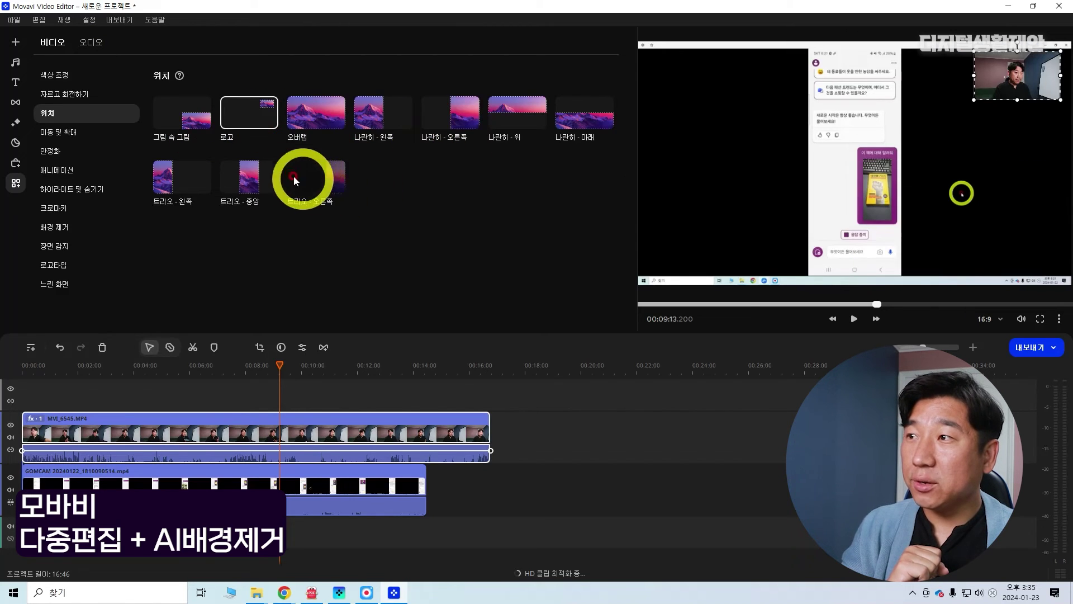
left_click(198, 129)
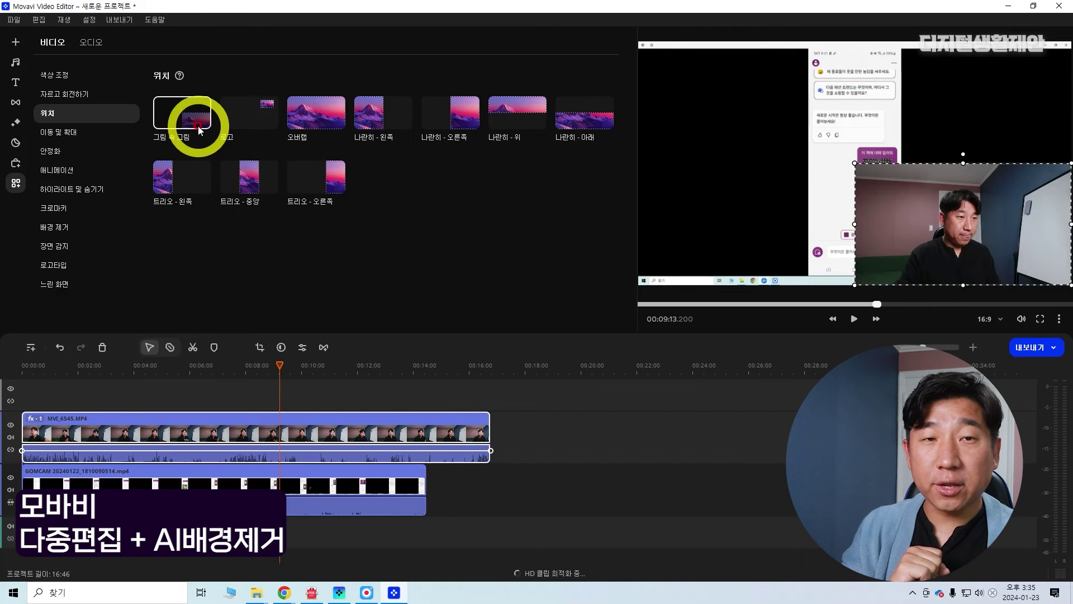
left_click(311, 121)
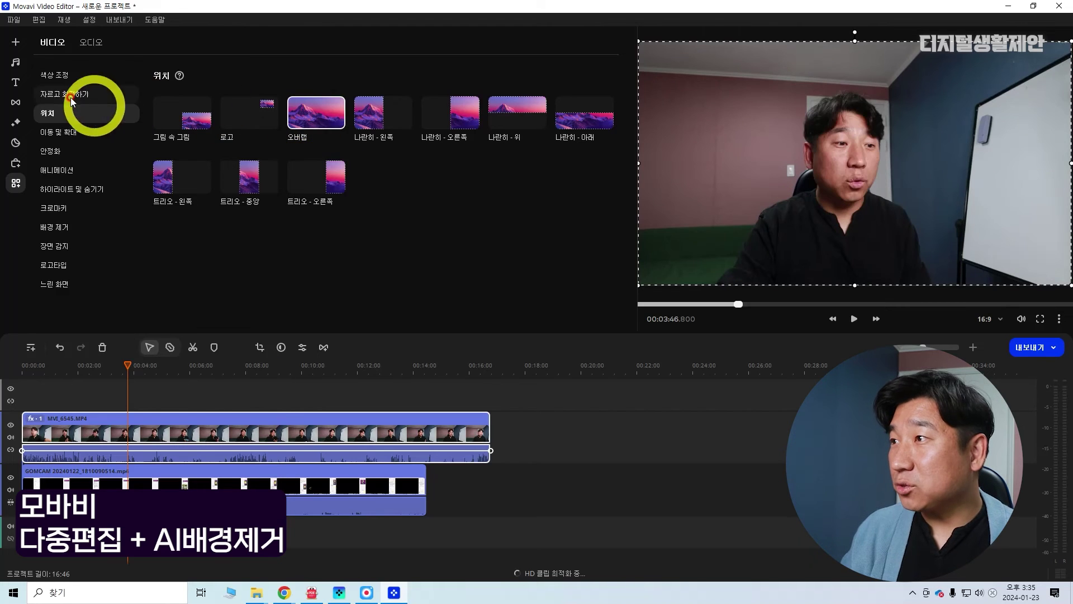
Remove the background of MVI_6545.MP4 with the 정밀 트래킹 method and check the cutout at about 12 seconds
left_click(54, 227)
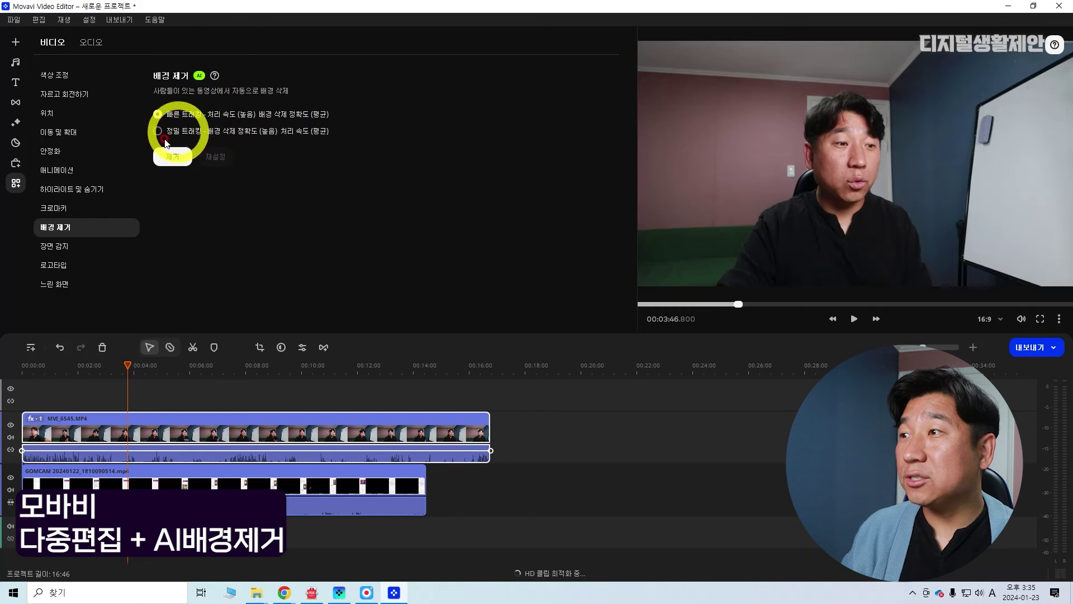
left_click(157, 131)
left_click(172, 156)
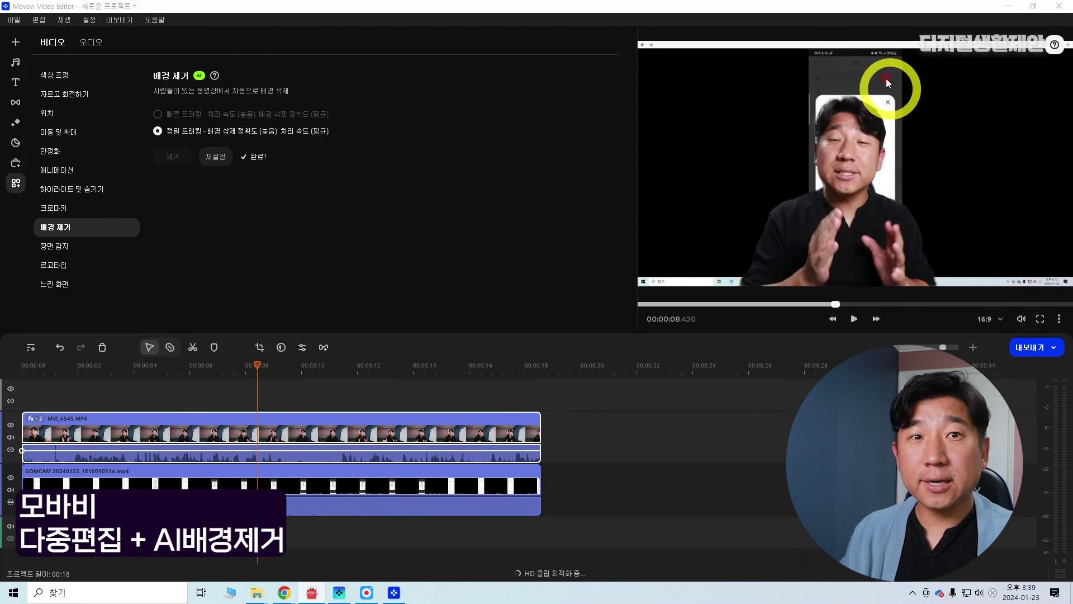
left_click(366, 441)
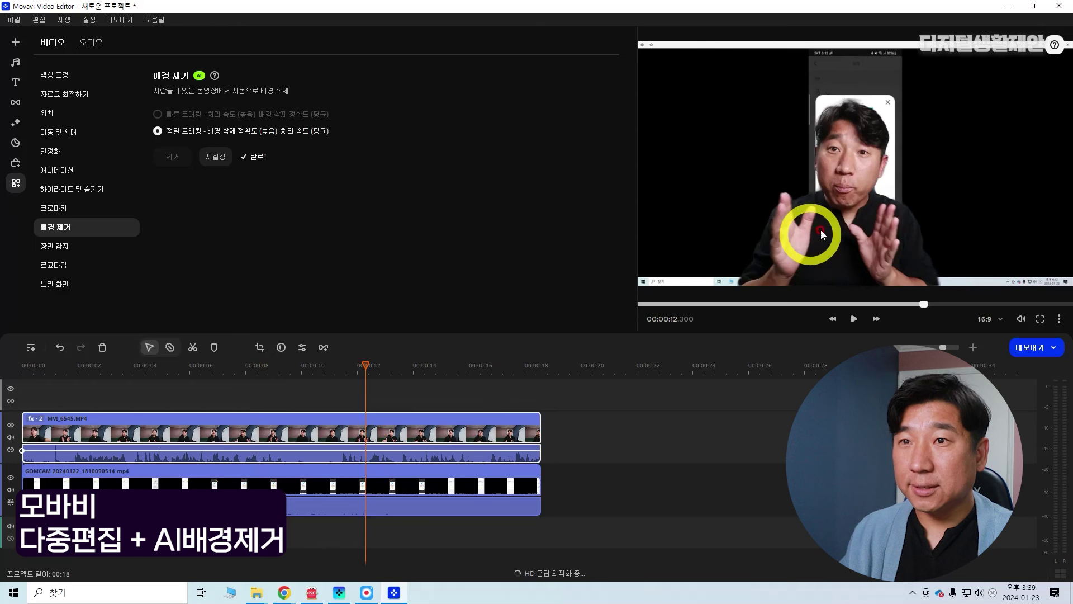
Set the position of the background-free MVI_6545.MP4 clip to 그림 속 그림
left_click(475, 430)
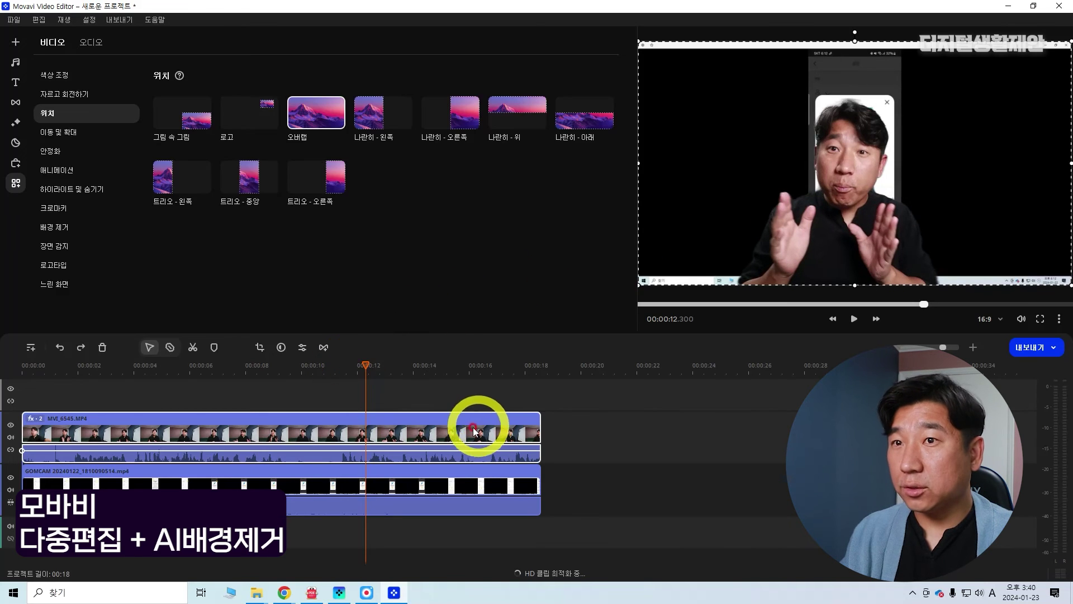
left_click(200, 124)
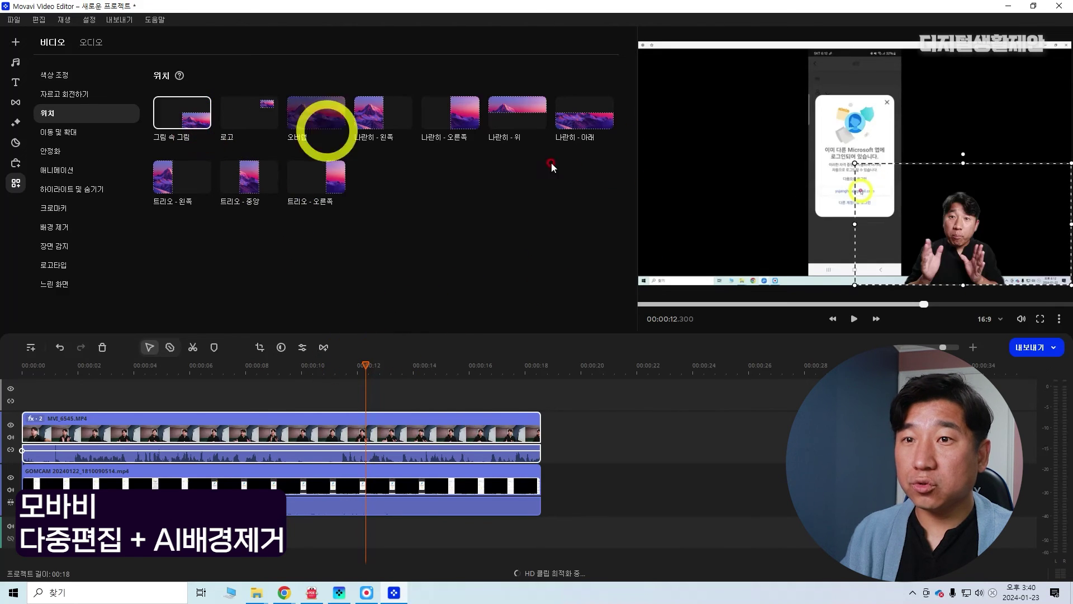
Enlarge the background-free presenter overlay in the preview, keeping it in the lower-right corner of the frame
left_click(878, 172)
left_click_drag(850, 157, 791, 144)
left_click_drag(977, 207, 1027, 213)
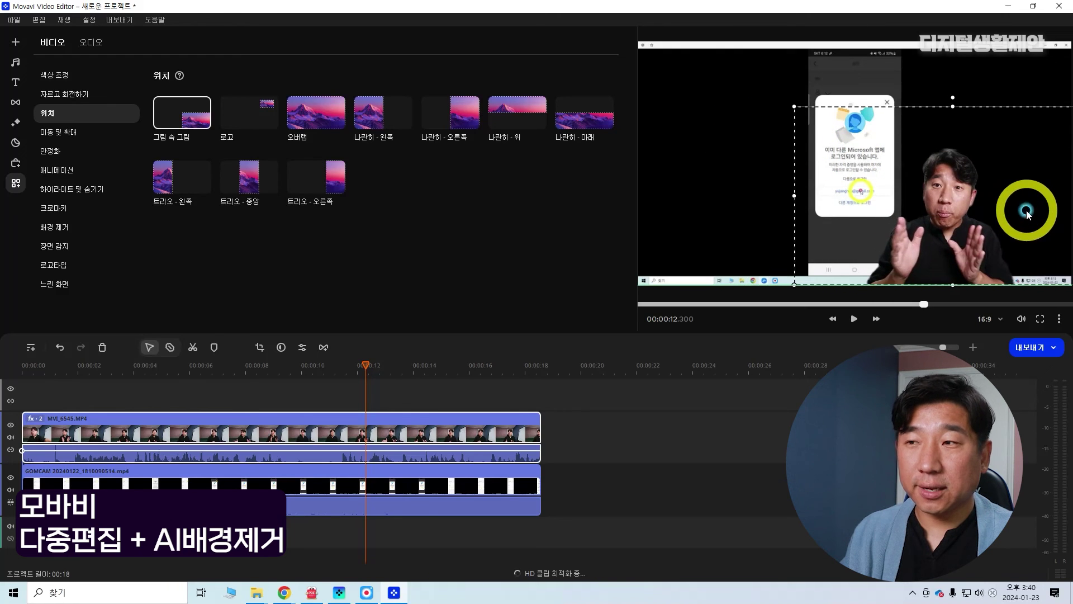
Play the combined clips from about 1.7 seconds to about 8.7 seconds to check the enlarged presenter overlay
left_click(68, 394)
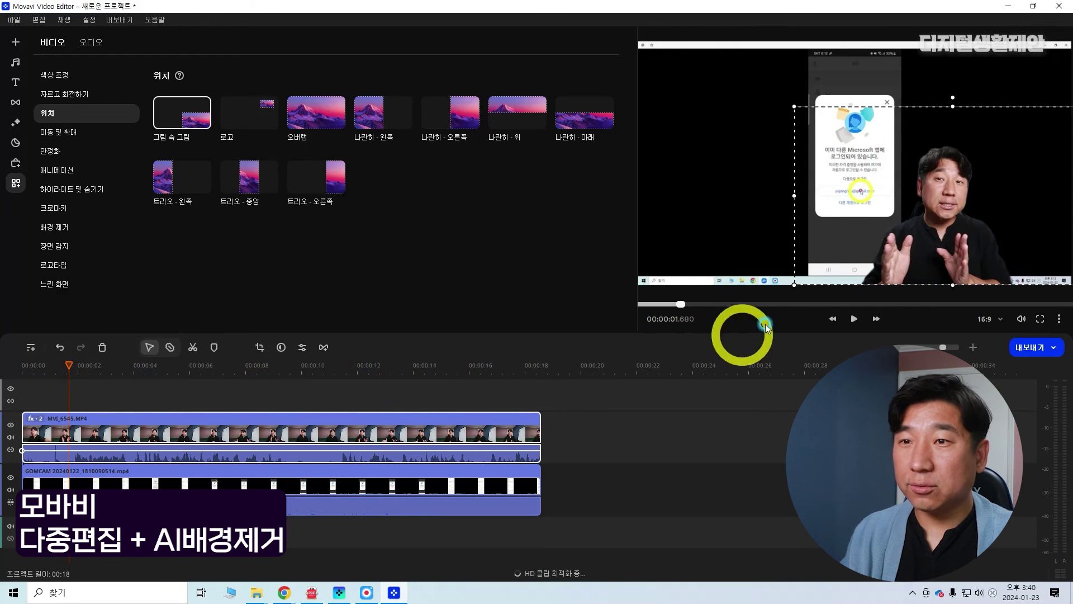
left_click(855, 319)
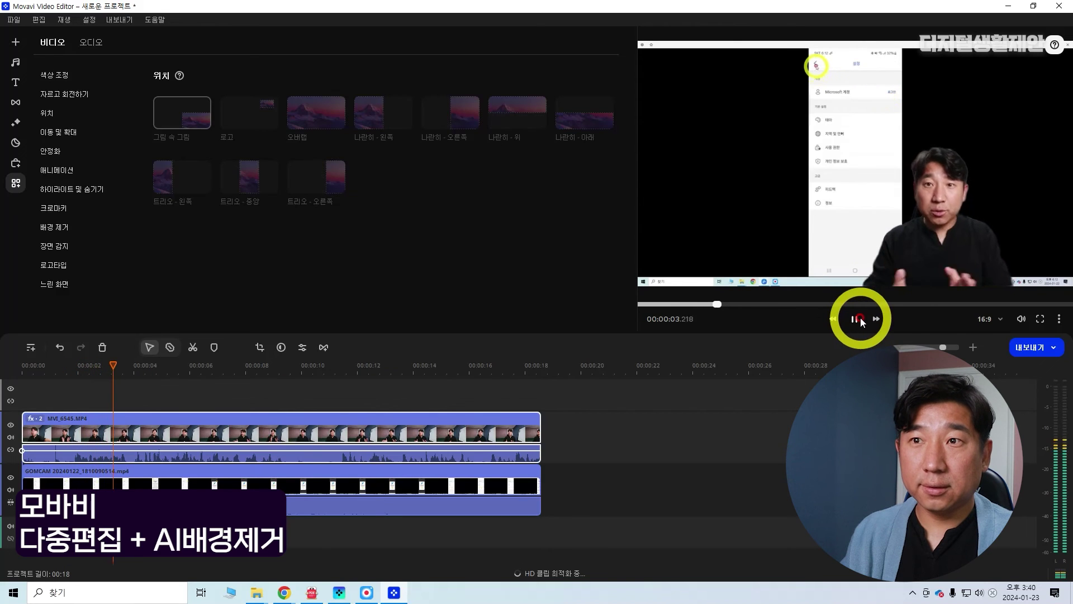
left_click(859, 319)
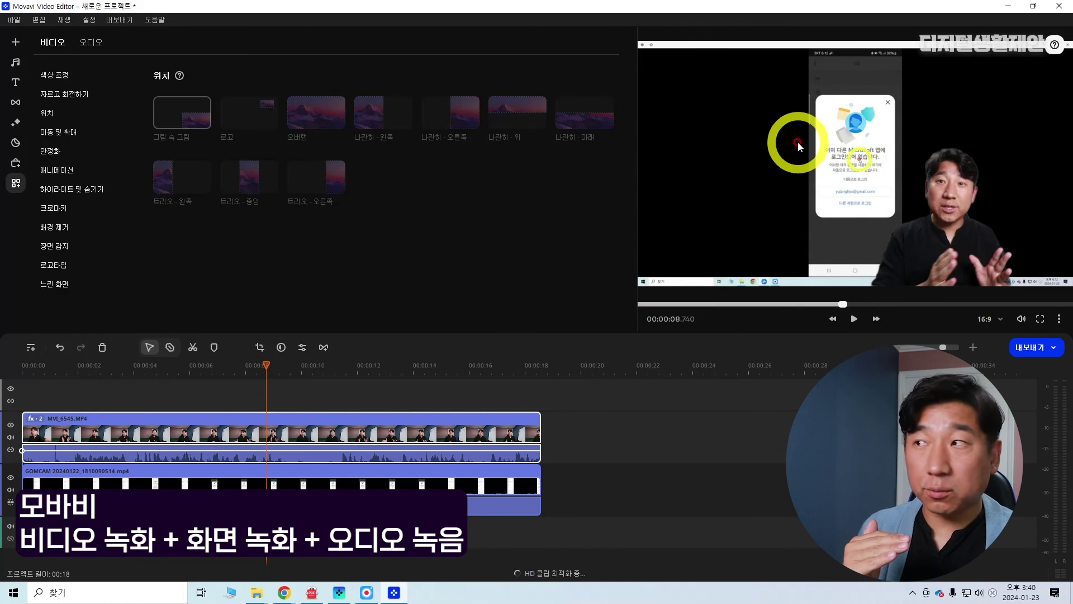
Record a short screencast of the preview player with the capture frame fitted around it, and stop it to add the recording to the project
left_click(15, 42)
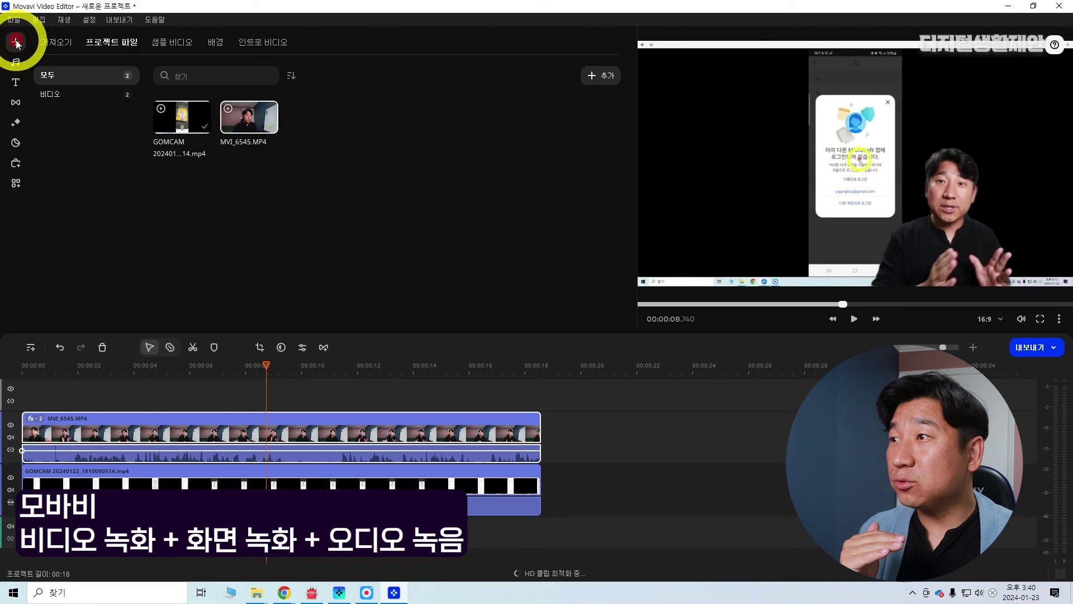
left_click(56, 42)
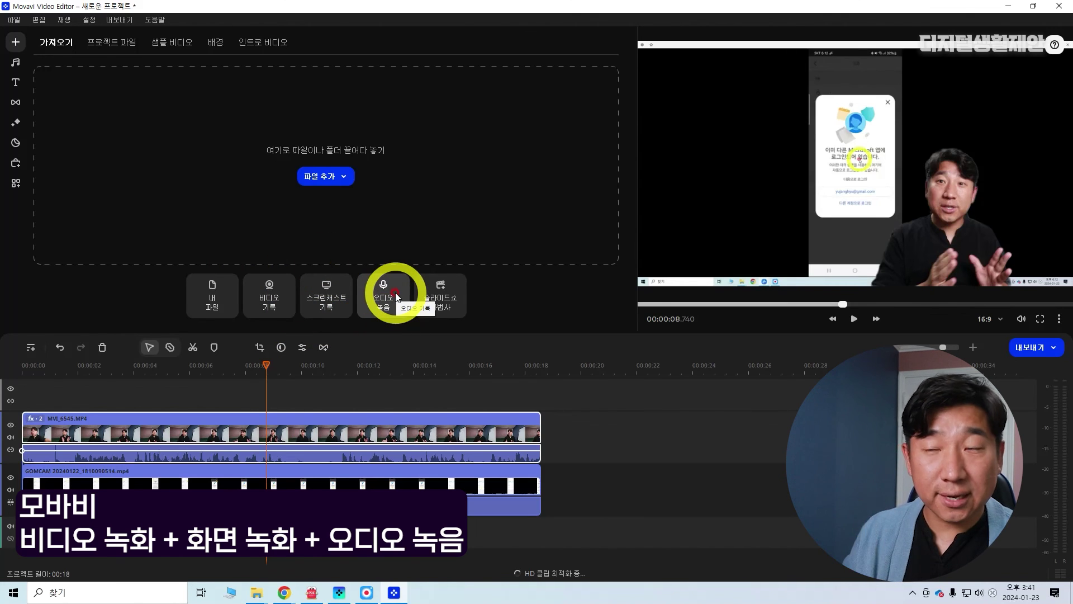
left_click(333, 300)
left_click(766, 146)
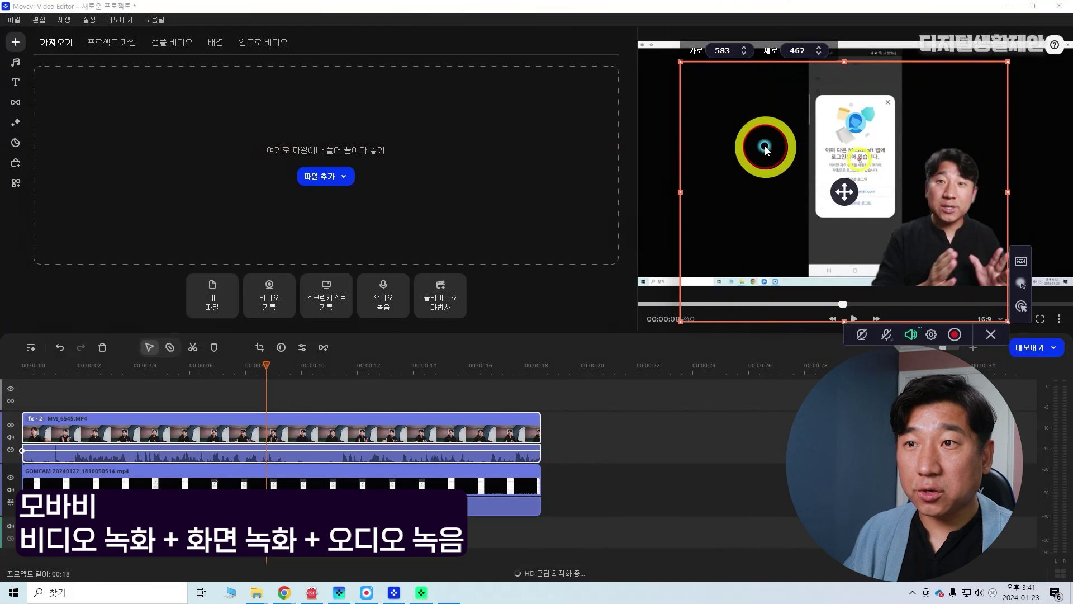
left_click_drag(757, 199, 766, 157)
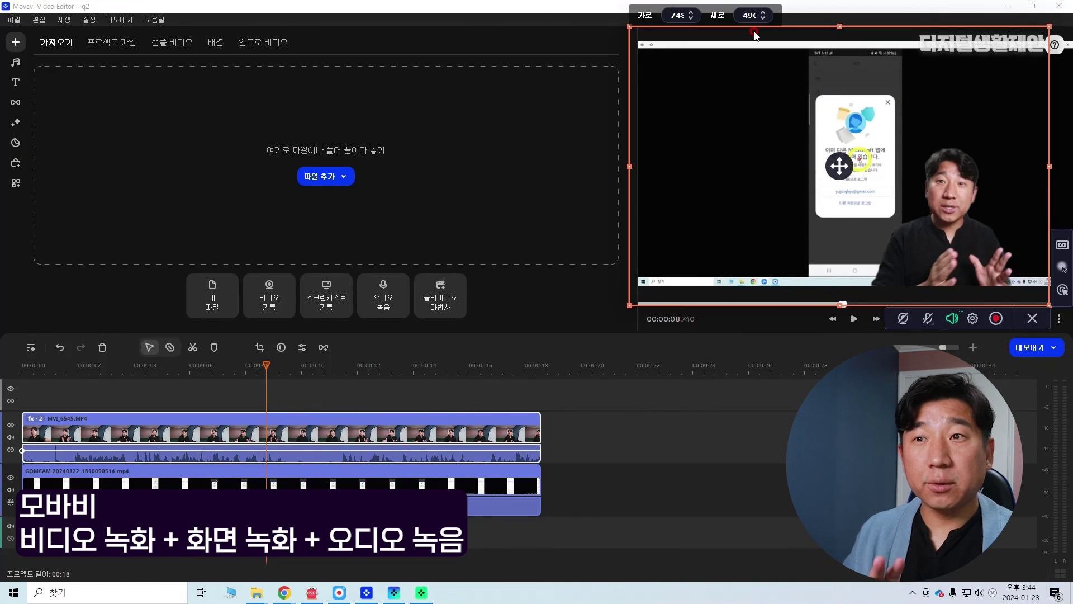
left_click(996, 319)
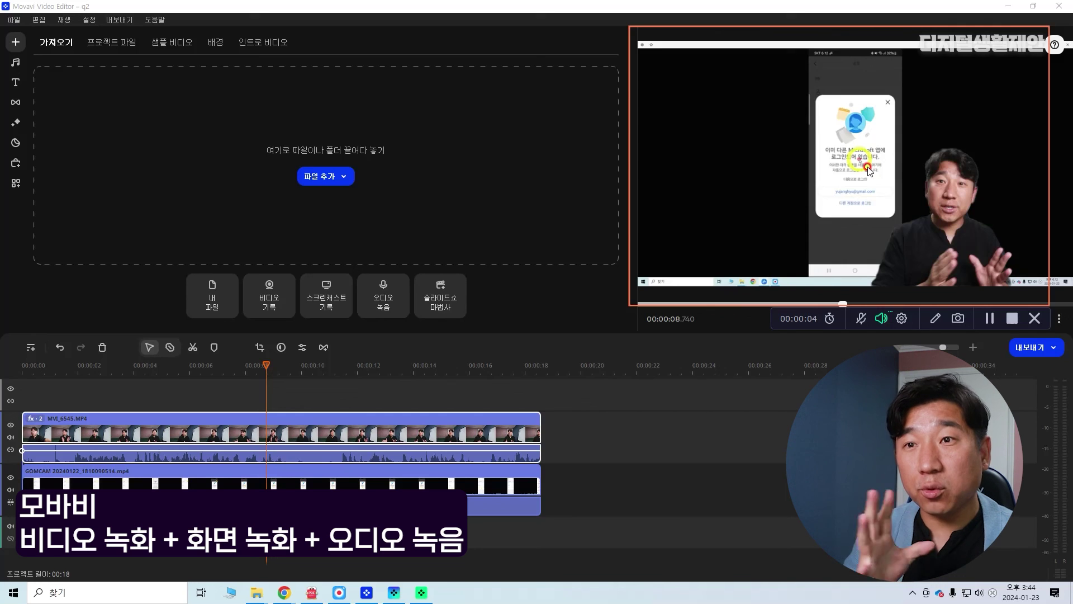
left_click(1010, 319)
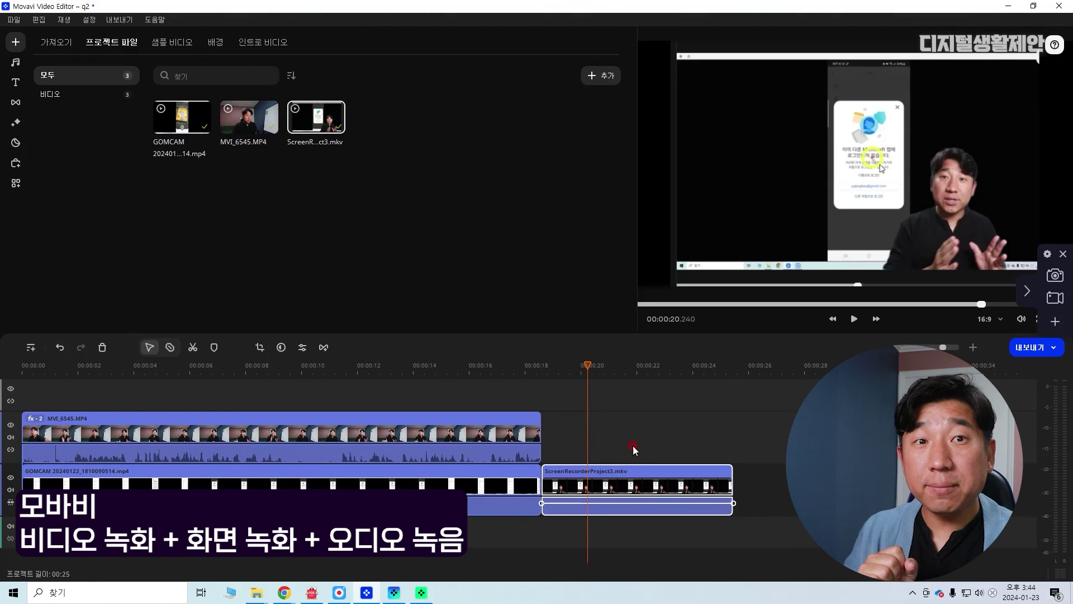